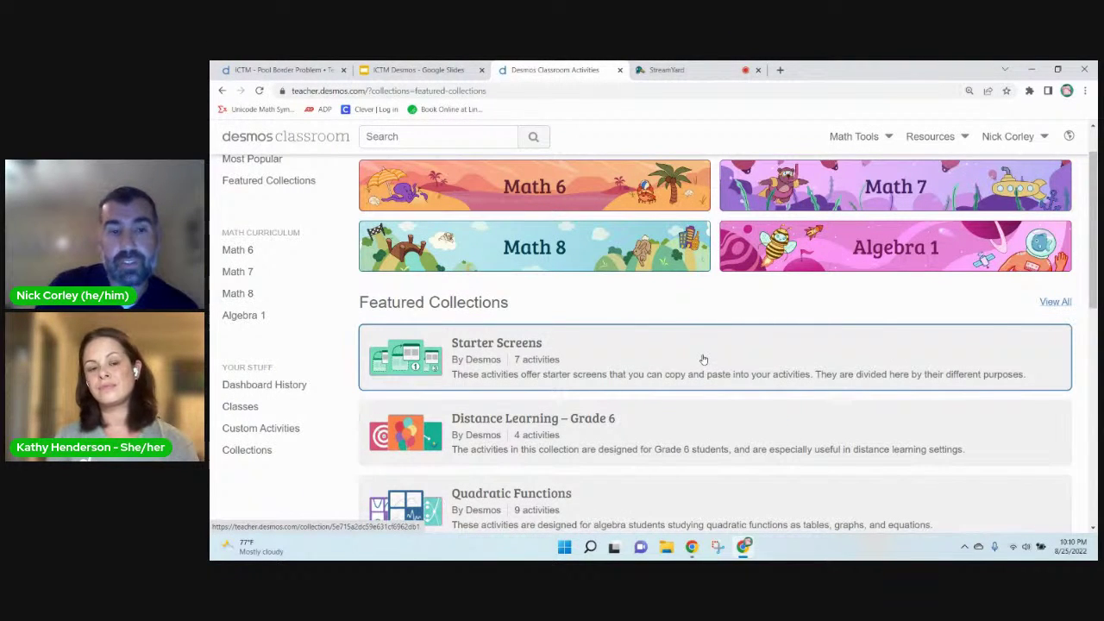
- Open the Screens for Checking In activity from the Starter Screens collection and bring up its list of screens
left_click(704, 360)
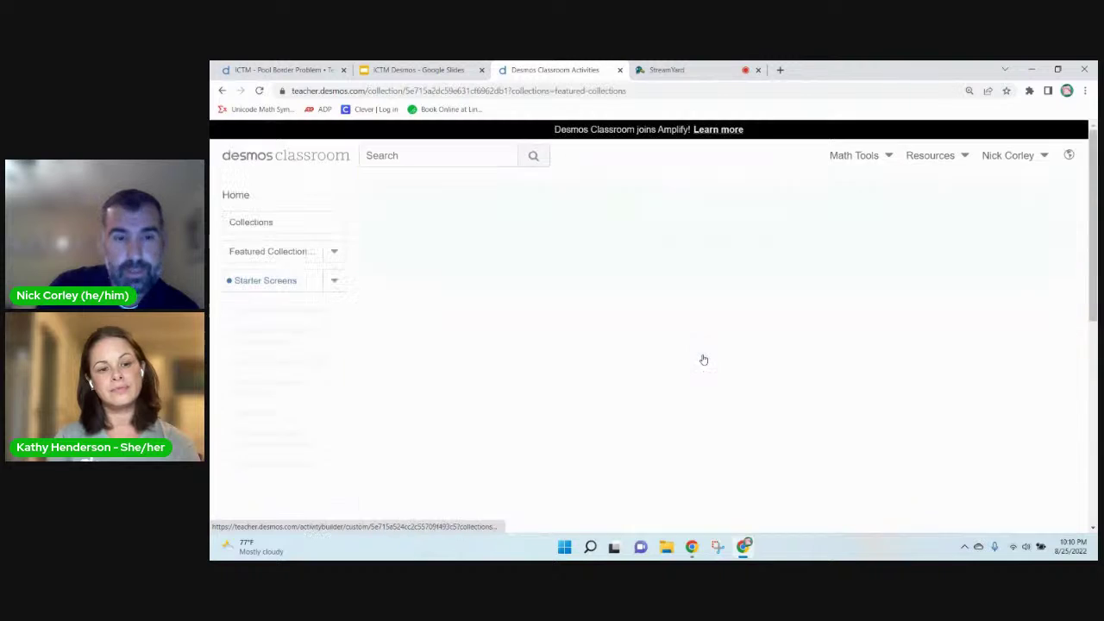
scroll(704, 359, "down", 1)
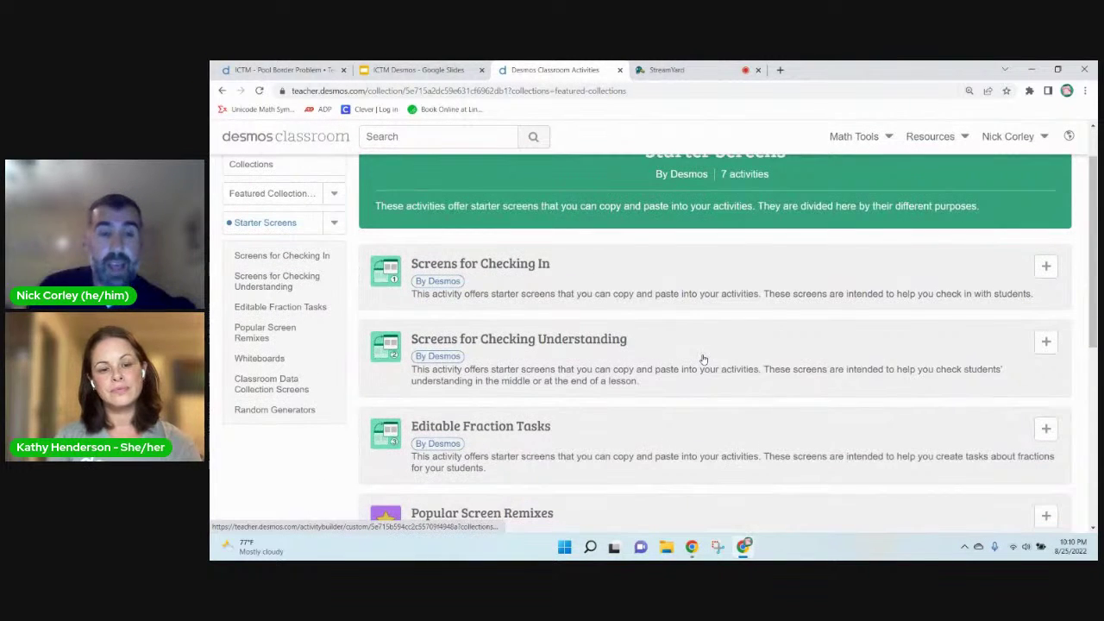
left_click(718, 275)
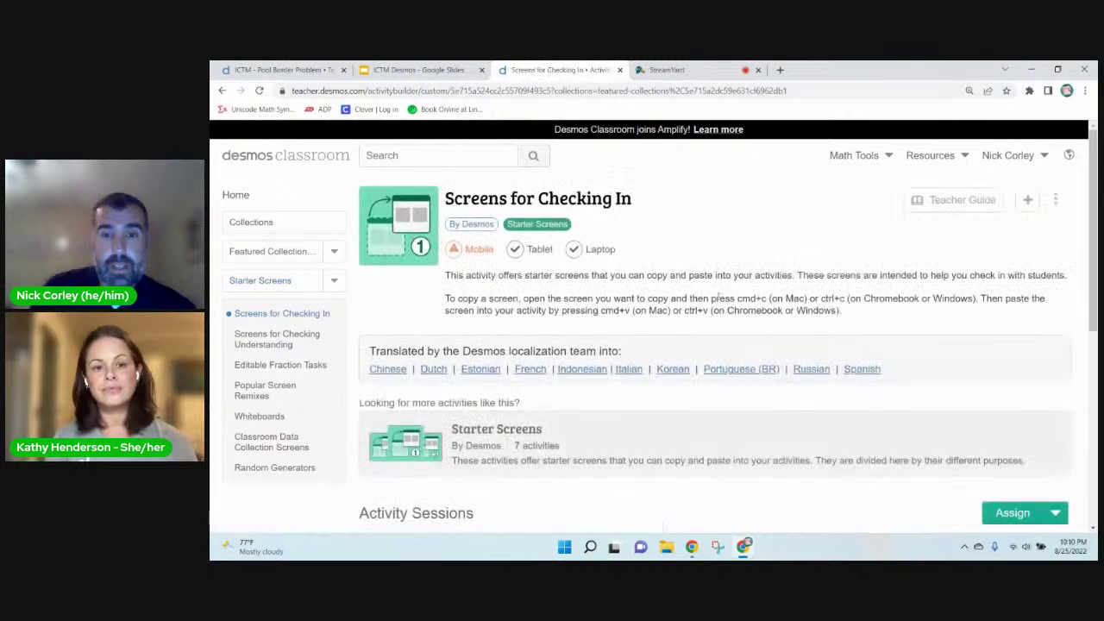
scroll(541, 398, "down", 4)
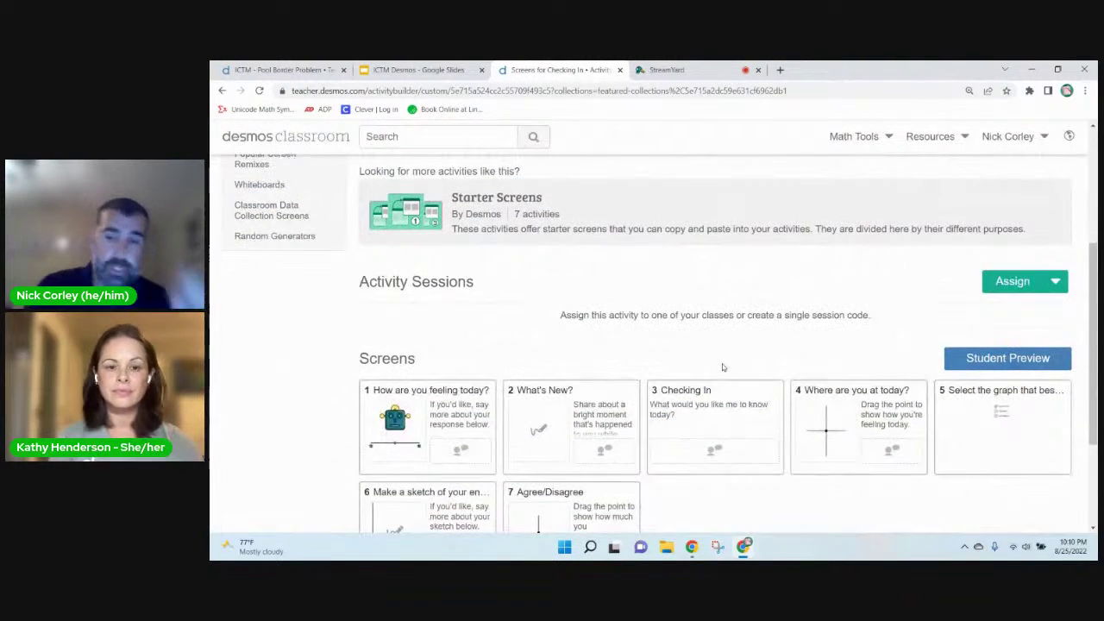
- Preview the "Where are you at today?" student screen, close it, and look over the rest of the activity page
left_click(865, 425)
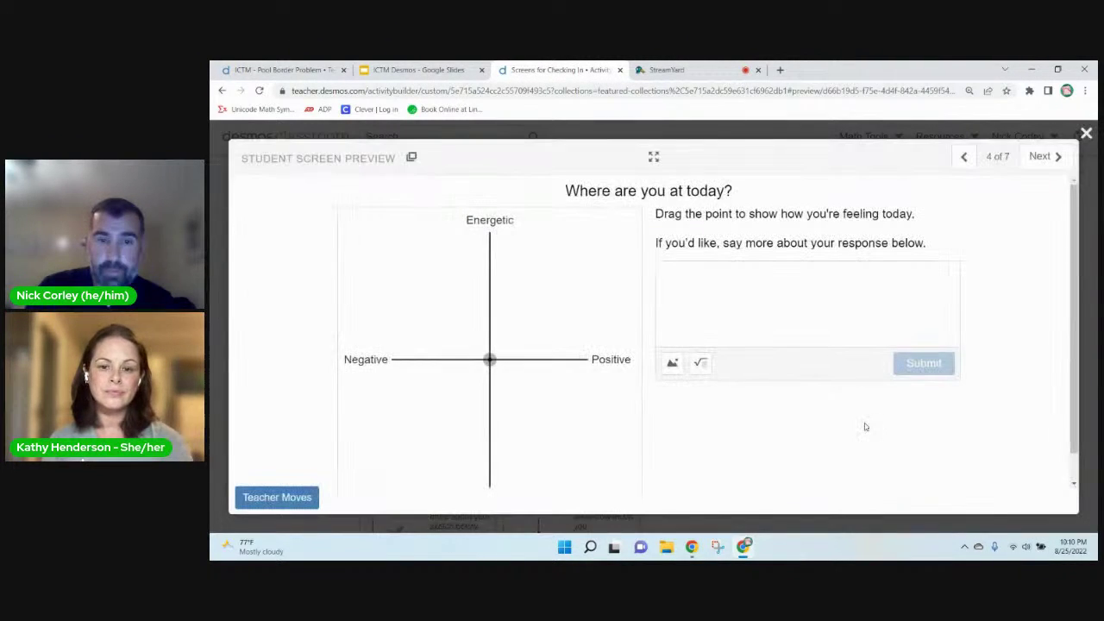
left_click(1086, 136)
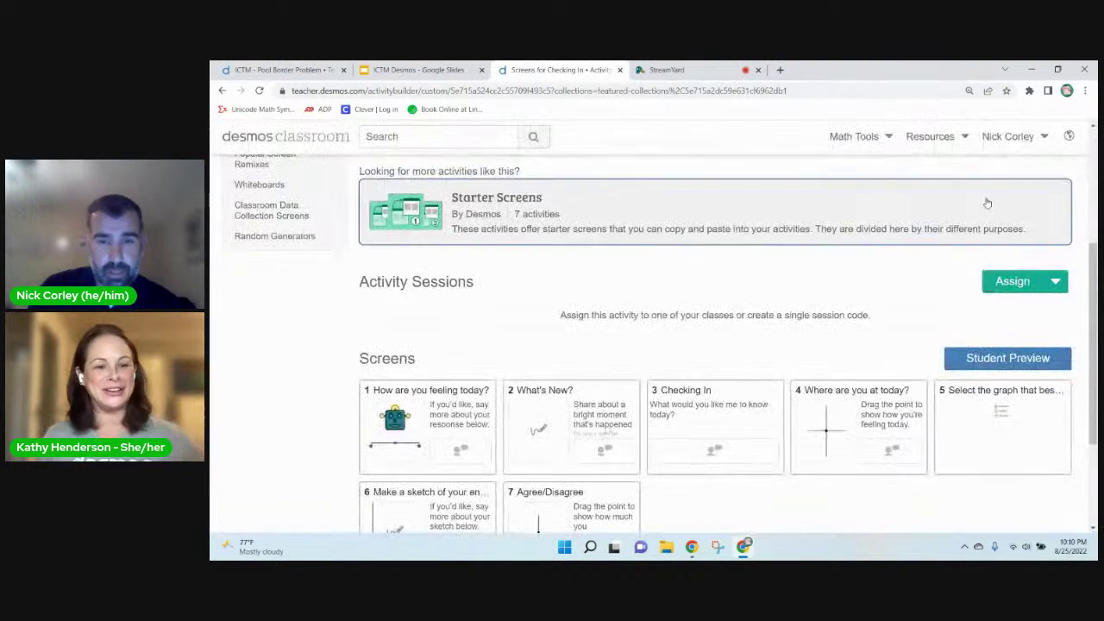
scroll(806, 369, "down", 1)
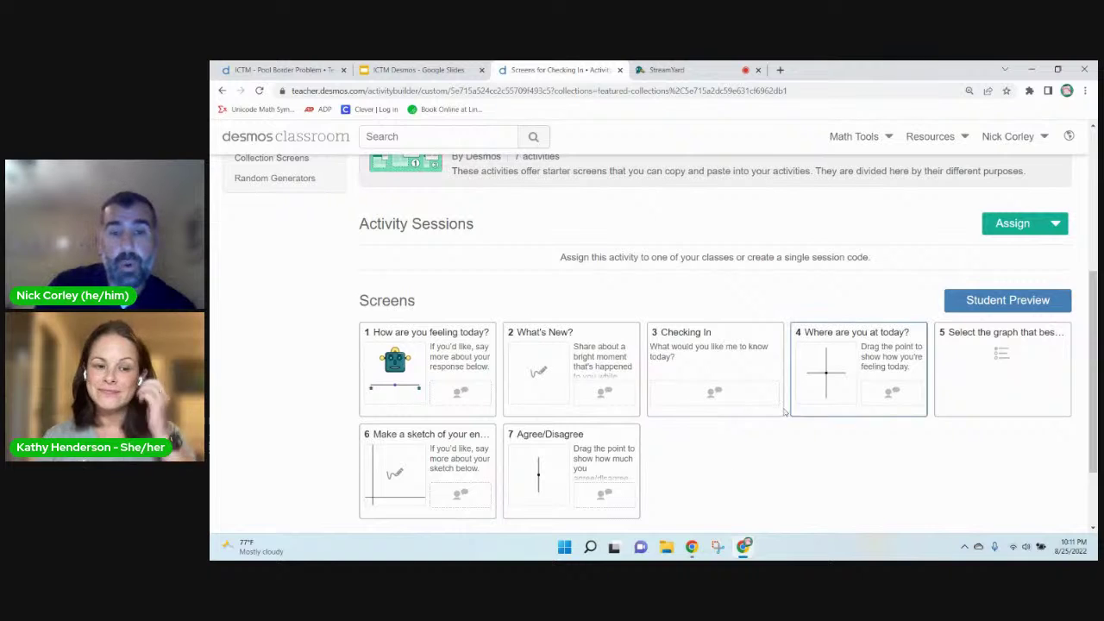
scroll(302, 390, "up", 1)
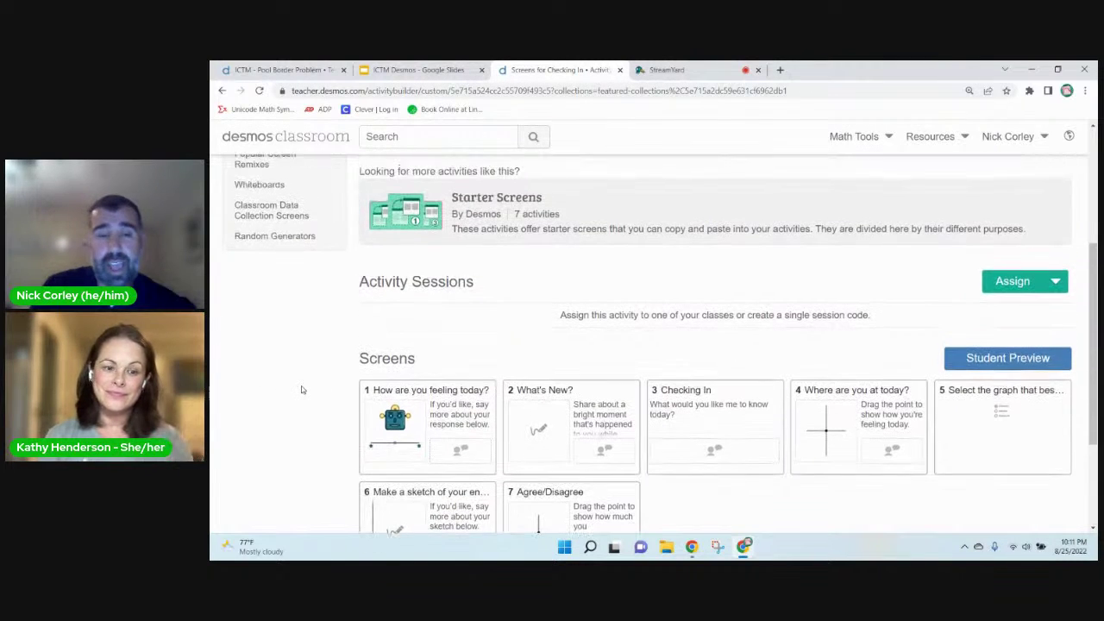
scroll(312, 397, "down", 3)
scroll(314, 397, "up", 10)
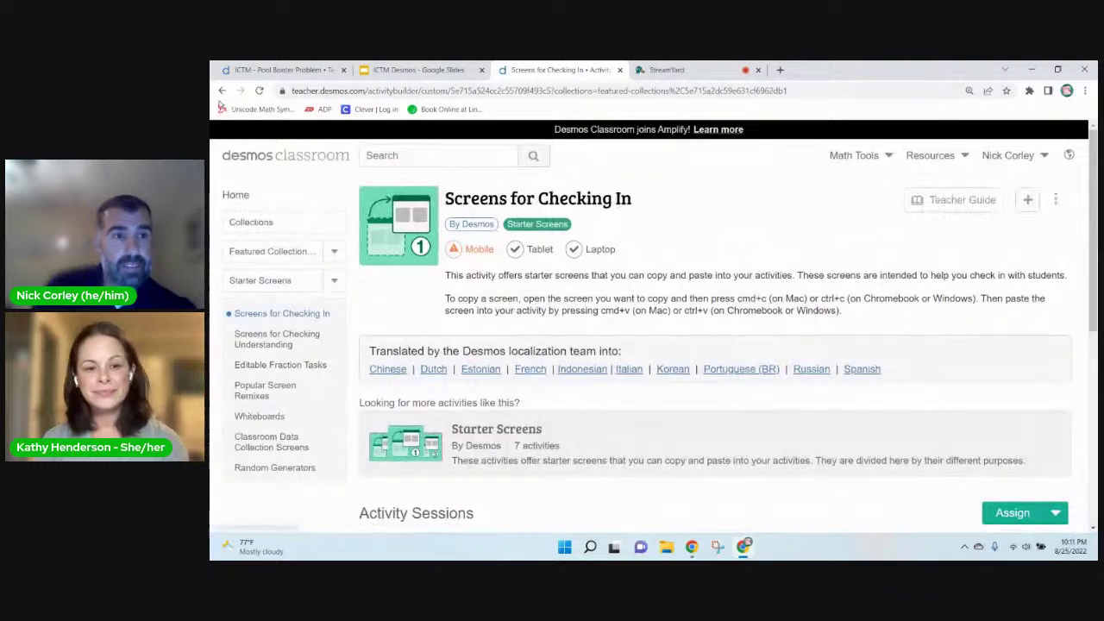
scroll(328, 302, "down", 3)
scroll(320, 259, "down", 1)
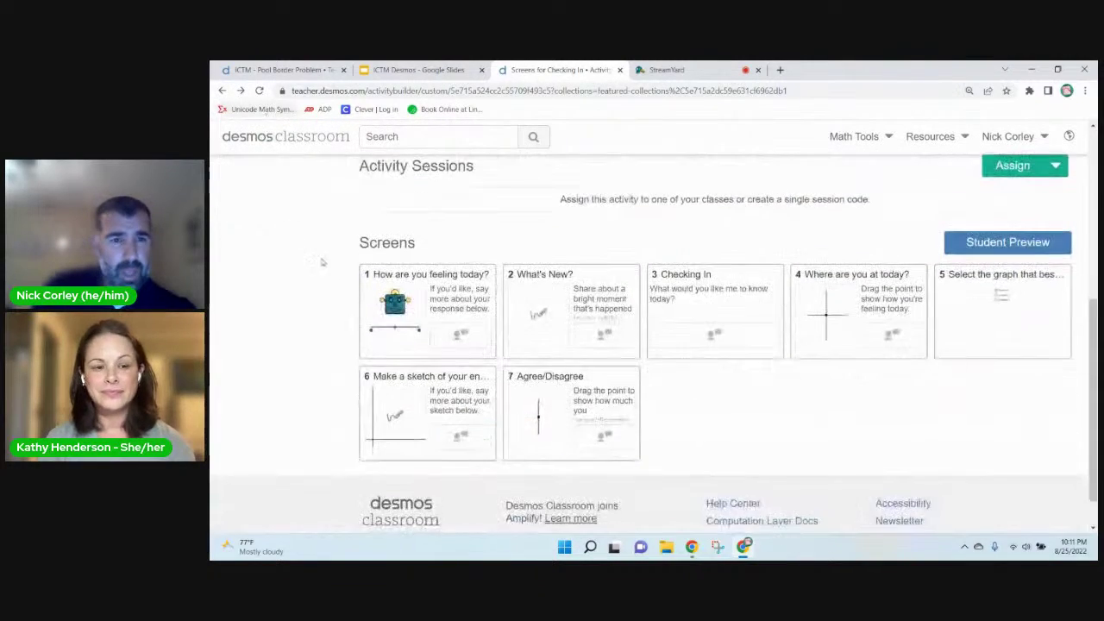
scroll(320, 258, "up", 1)
- Return to the Starter Screens collection, open the Popular Screen Remixes activity and examine its screens
left_click(221, 91)
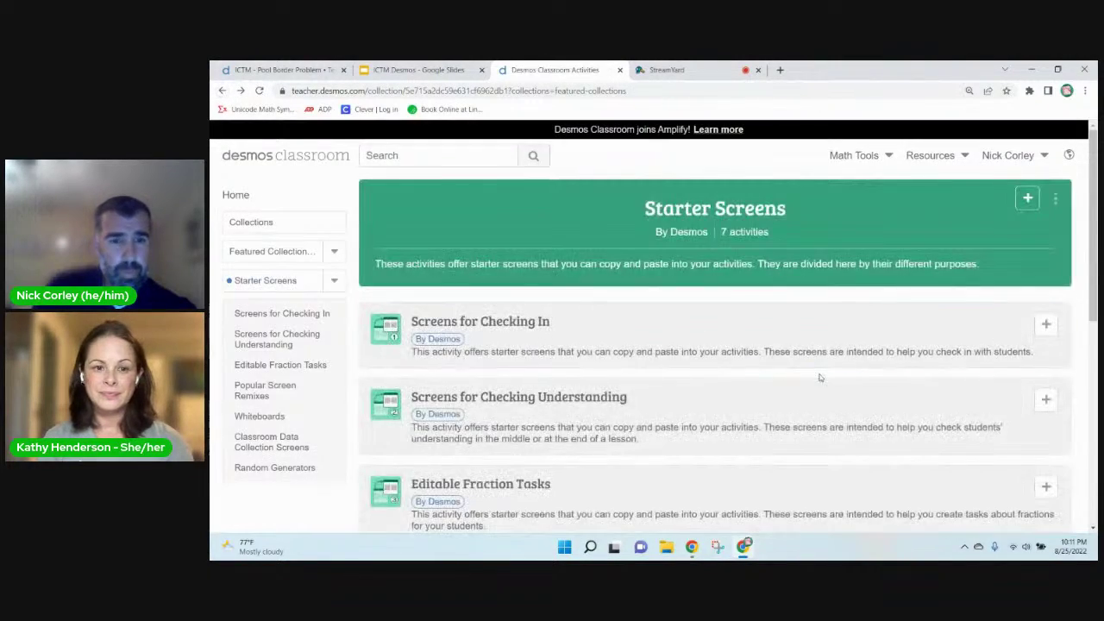
scroll(788, 396, "down", 1)
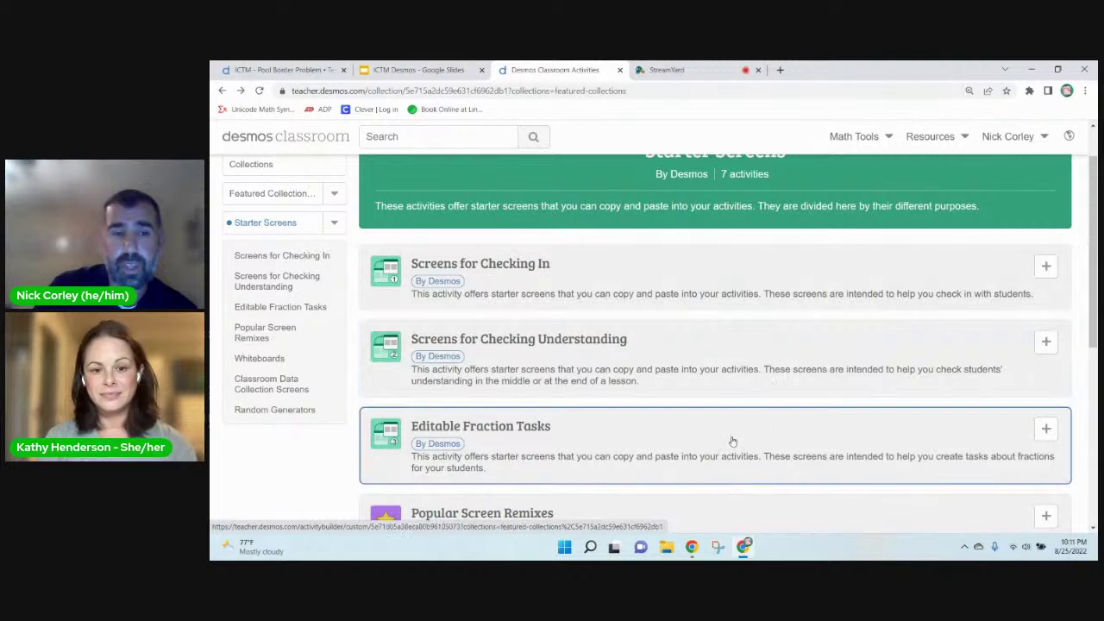
scroll(764, 337, "down", 2)
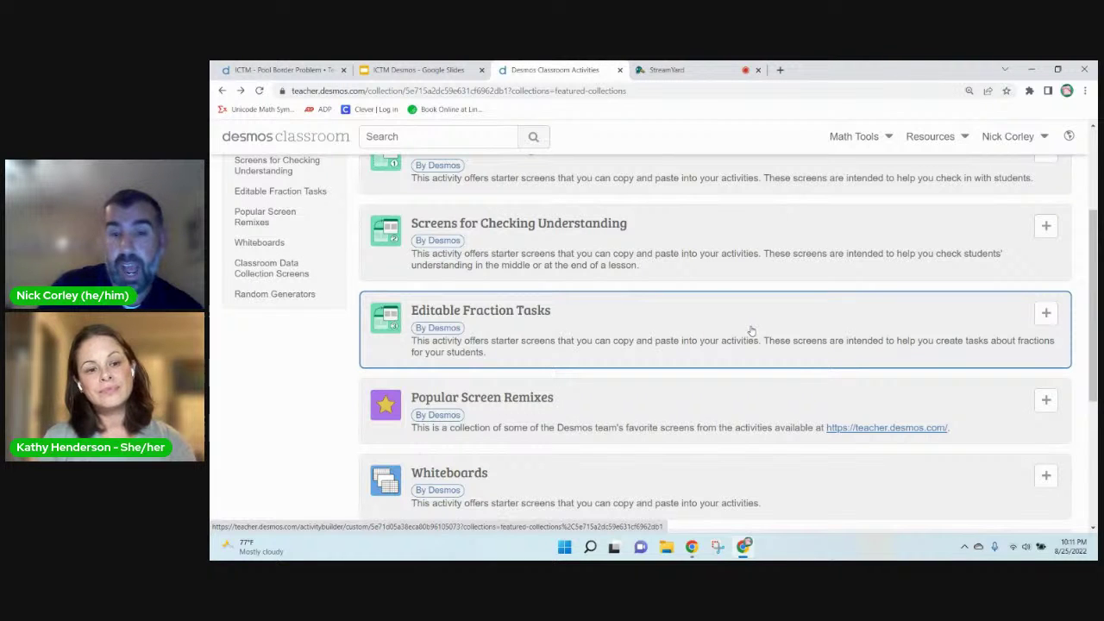
scroll(753, 311, "down", 1)
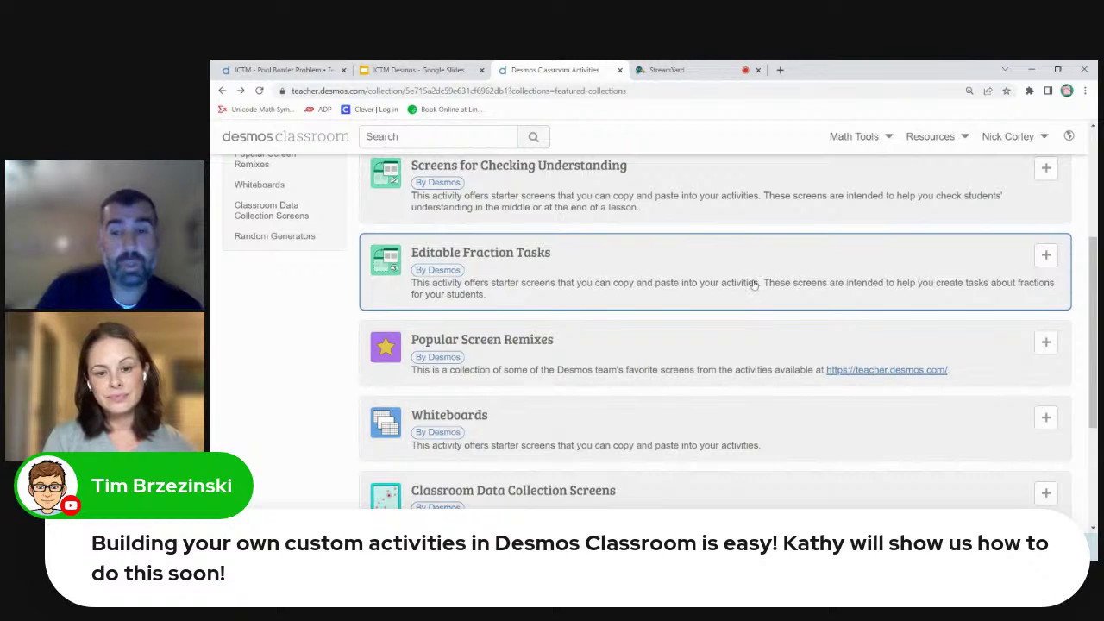
scroll(751, 293, "down", 1)
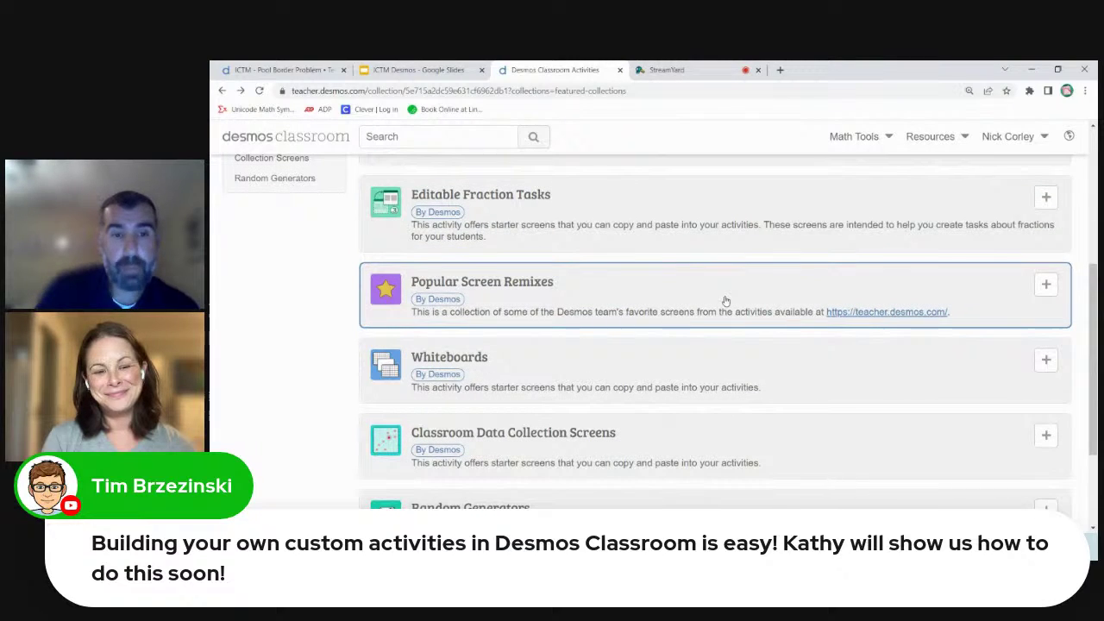
left_click(726, 300)
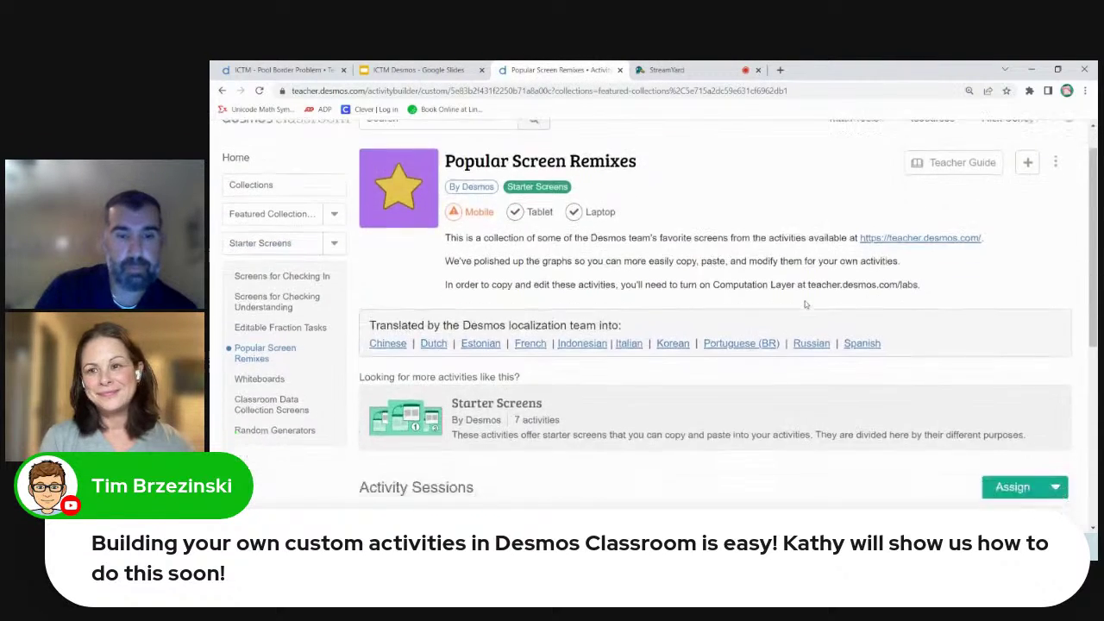
scroll(805, 304, "down", 3)
scroll(806, 303, "down", 3)
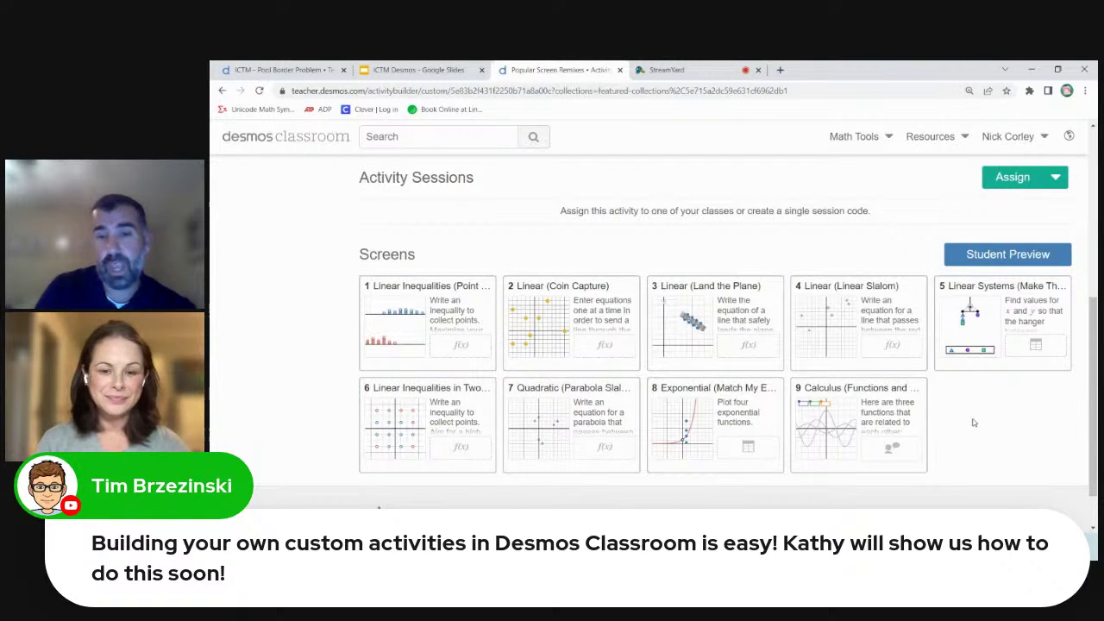
scroll(987, 419, "up", 2)
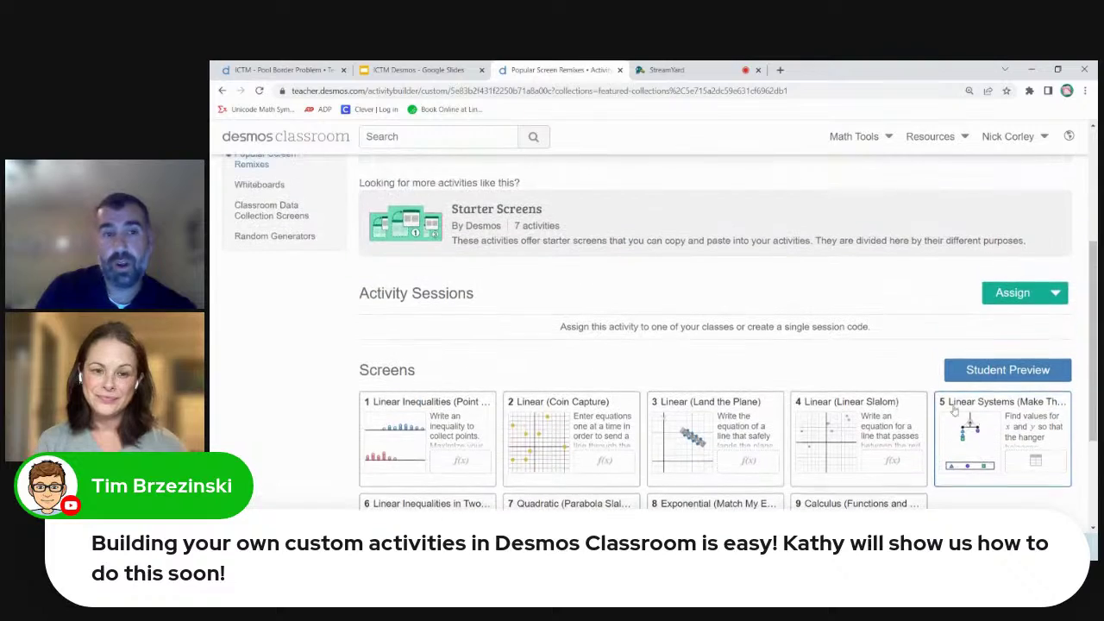
- Go back to the Starter Screens collection and open the Whiteboards activity to view its available screens
left_click(221, 90)
scroll(700, 403, "down", 5)
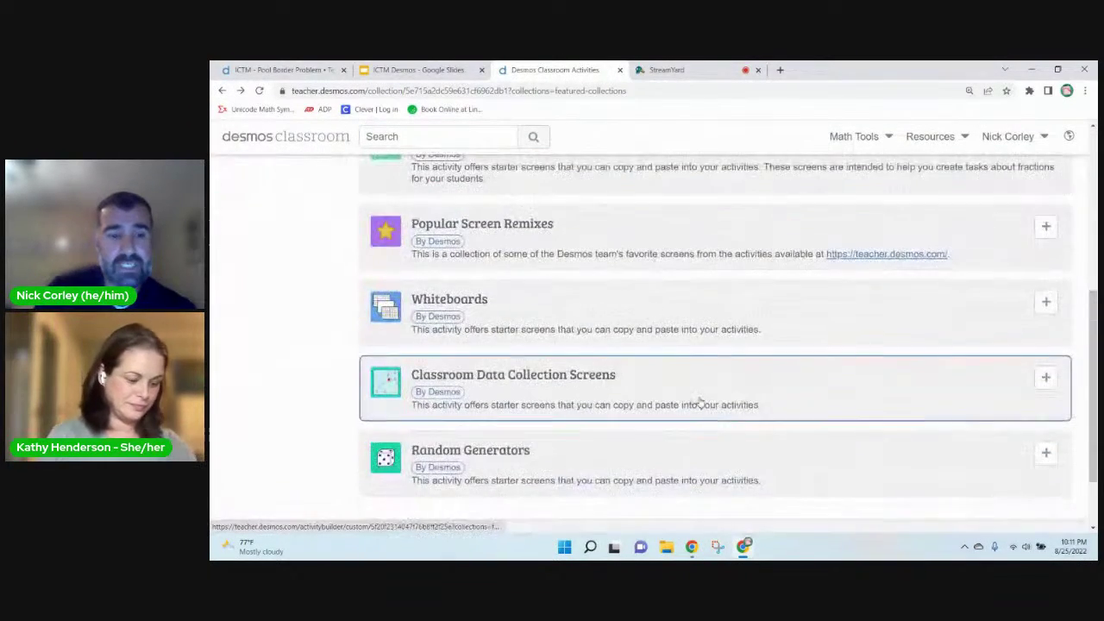
scroll(700, 403, "up", 1)
scroll(710, 367, "down", 1)
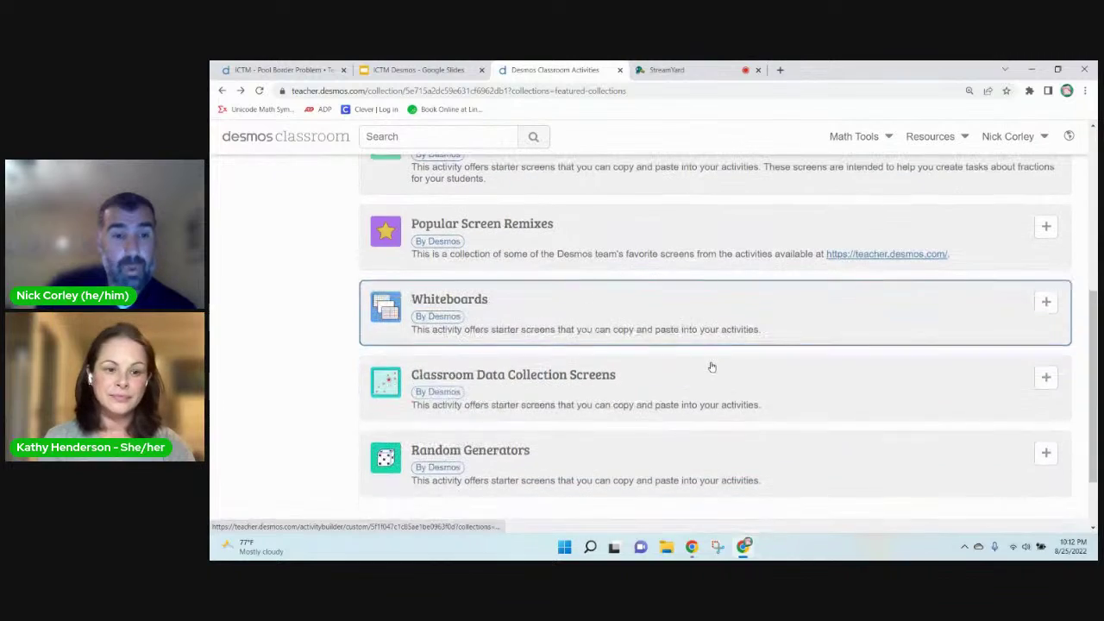
left_click(817, 320)
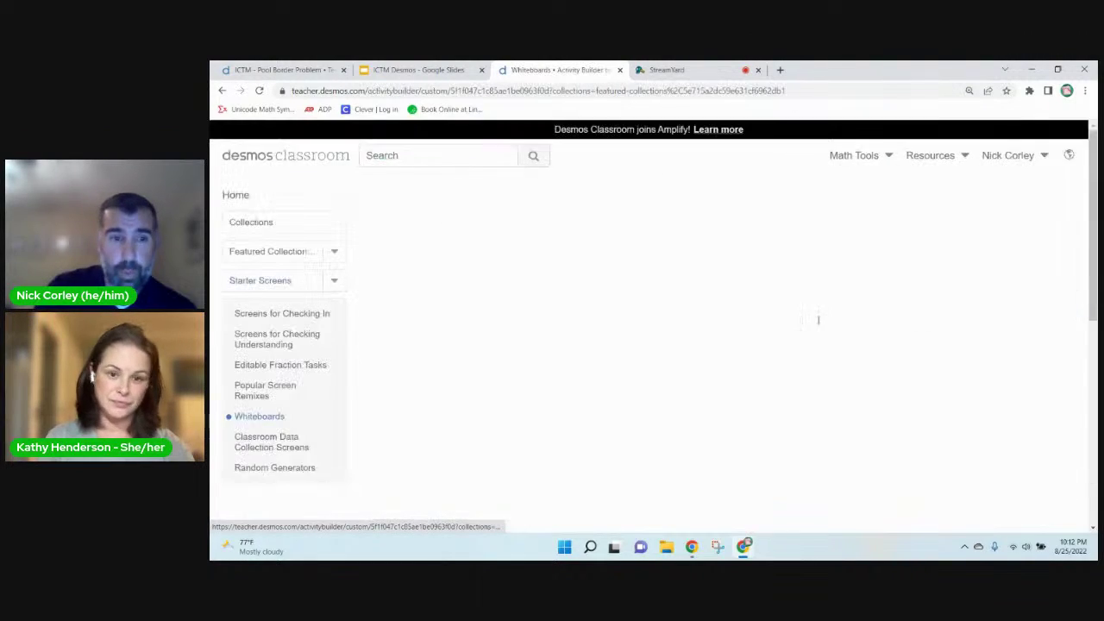
scroll(787, 352, "down", 5)
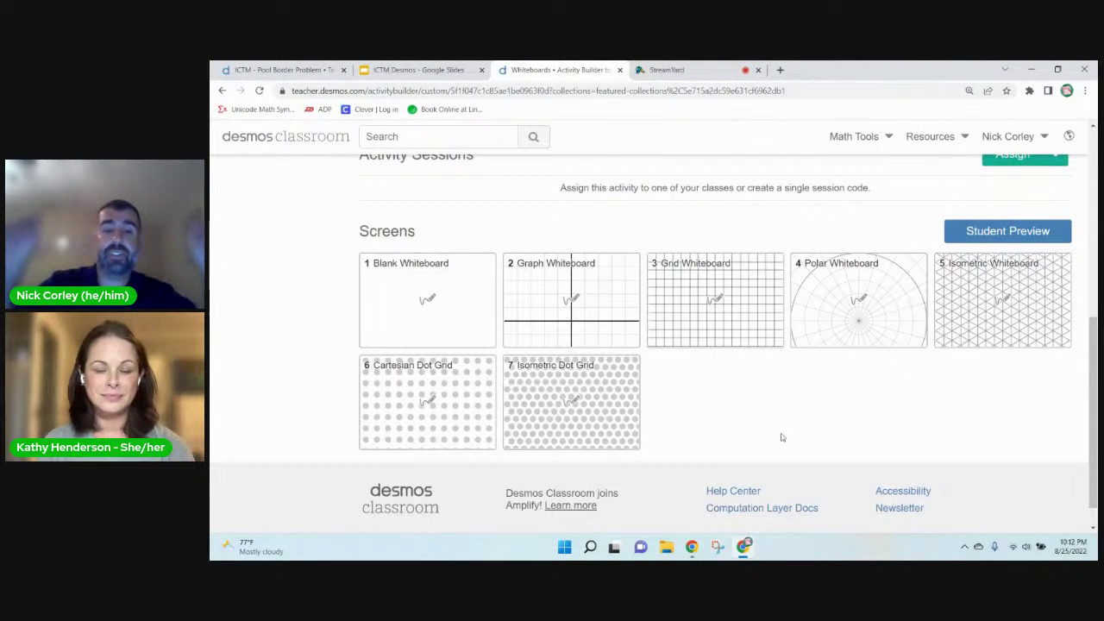
- Preview the Graph Whiteboard, draw a rising straight line from about (-6, -5.5) to (10, 7), clear it and close the preview
left_click(606, 303)
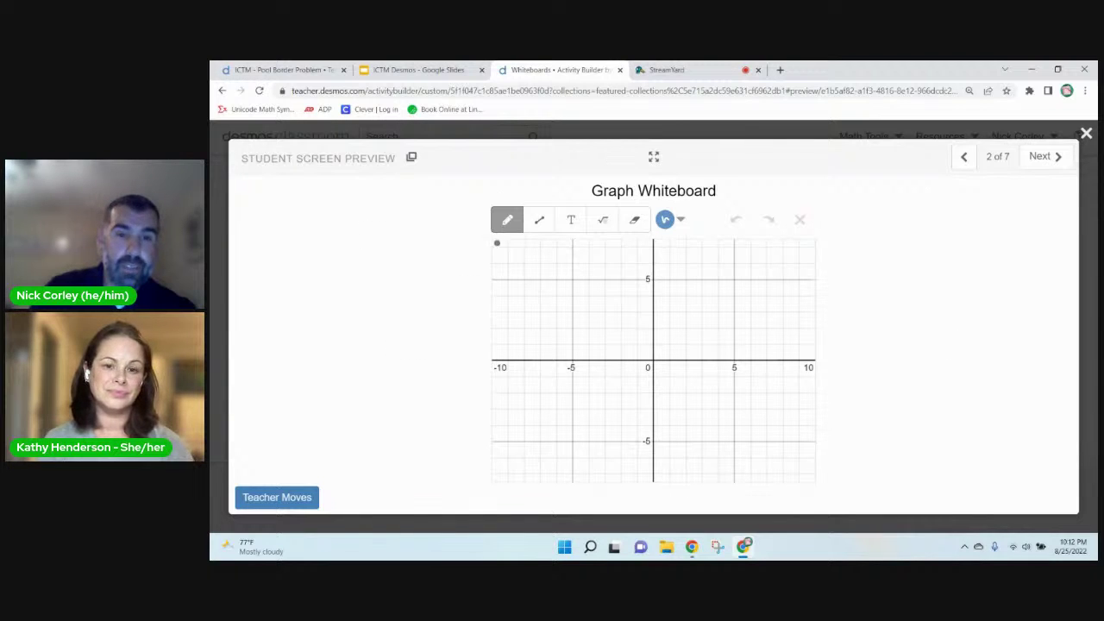
left_click(536, 220)
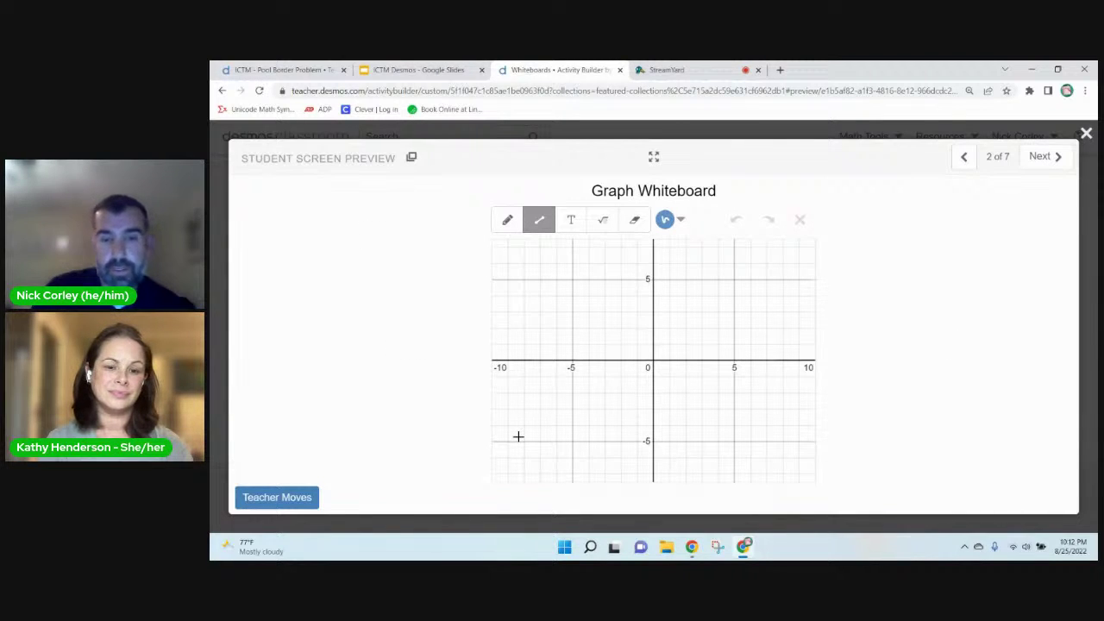
mouse_move(559, 449)
left_mouse_down()
mouse_move(690, 366)
mouse_move(815, 248)
left_mouse_up()
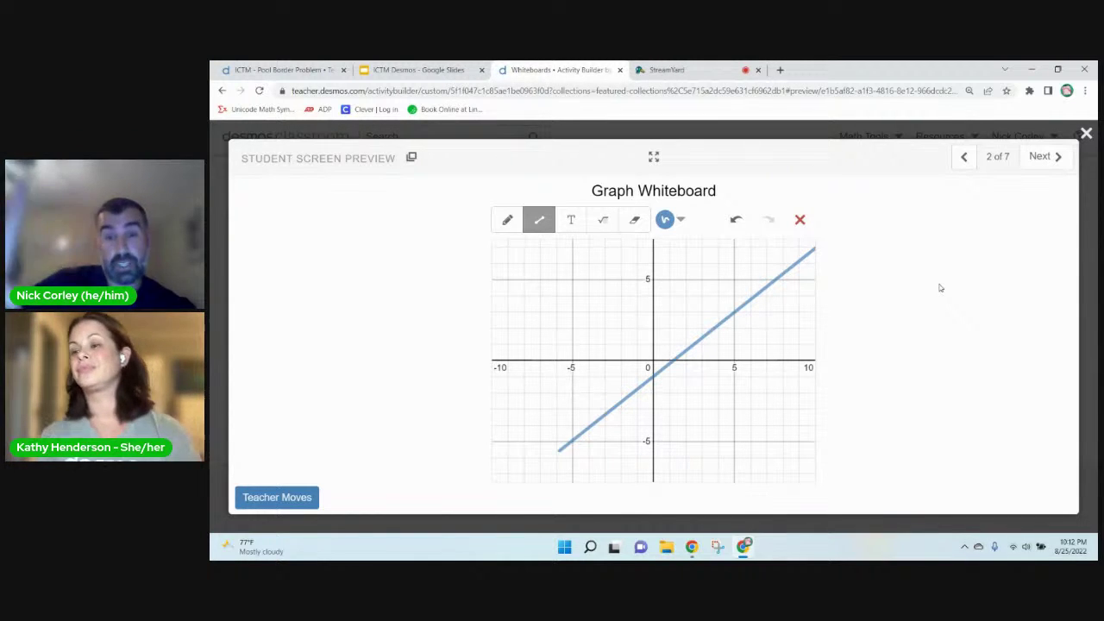
left_click(800, 219)
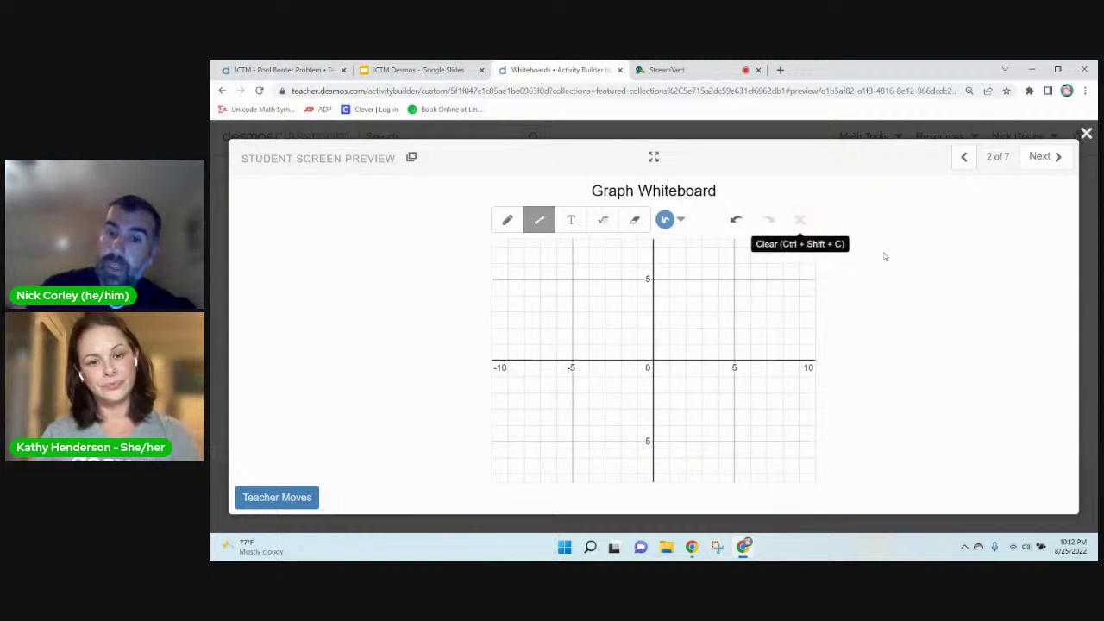
left_click(1085, 133)
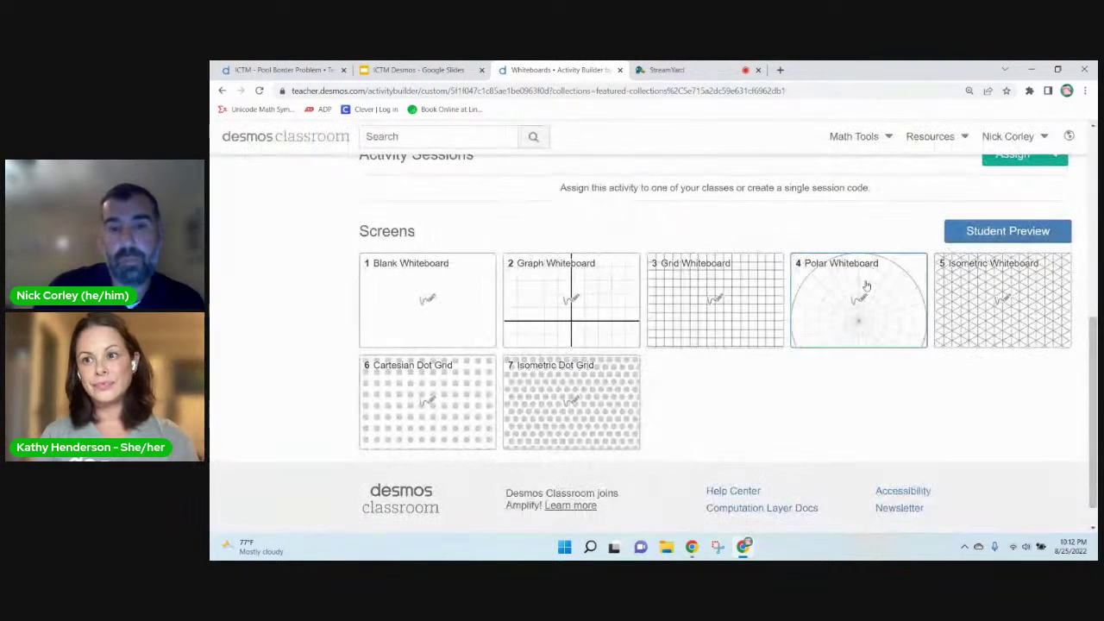
- Preview the Isometric Whiteboard student screen, then close the preview
left_click(1032, 318)
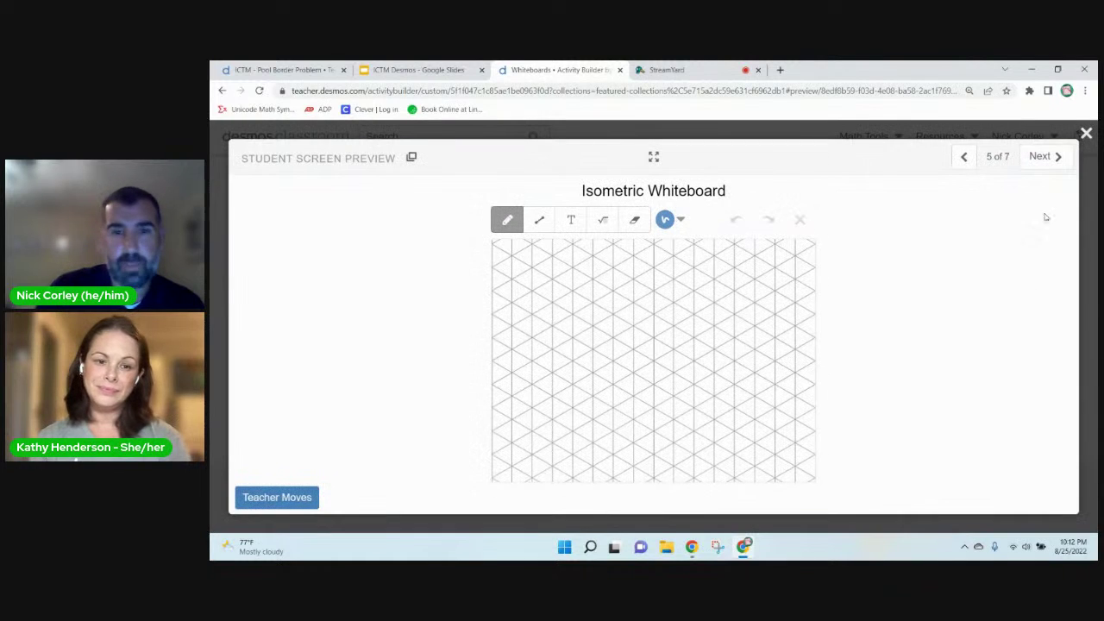
left_click(1086, 133)
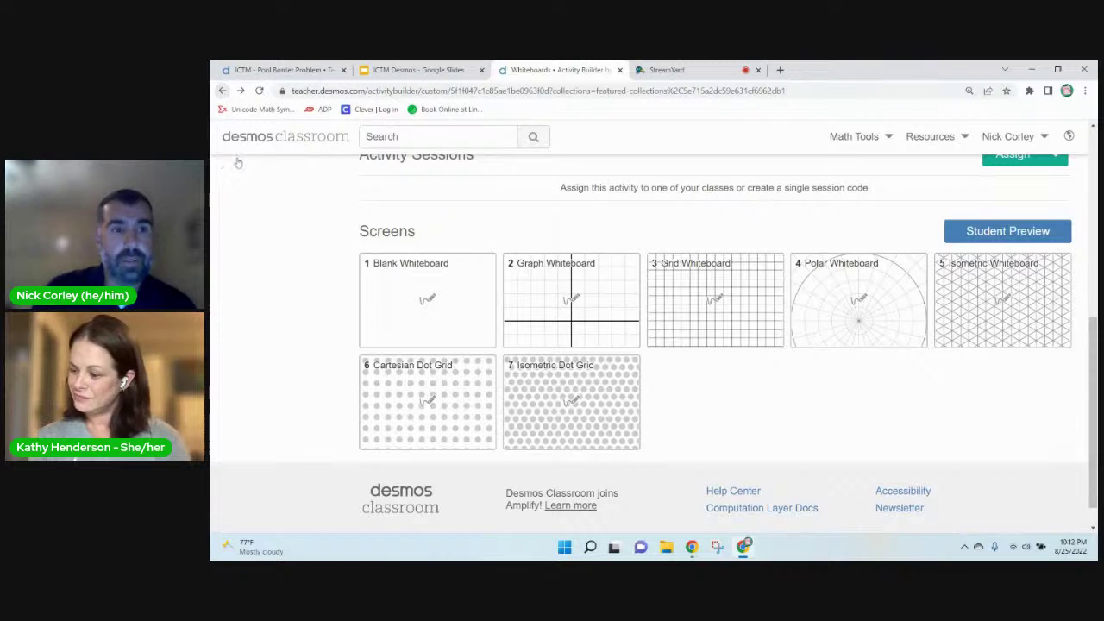
scroll(229, 259, "up", 1)
scroll(228, 259, "up", 2)
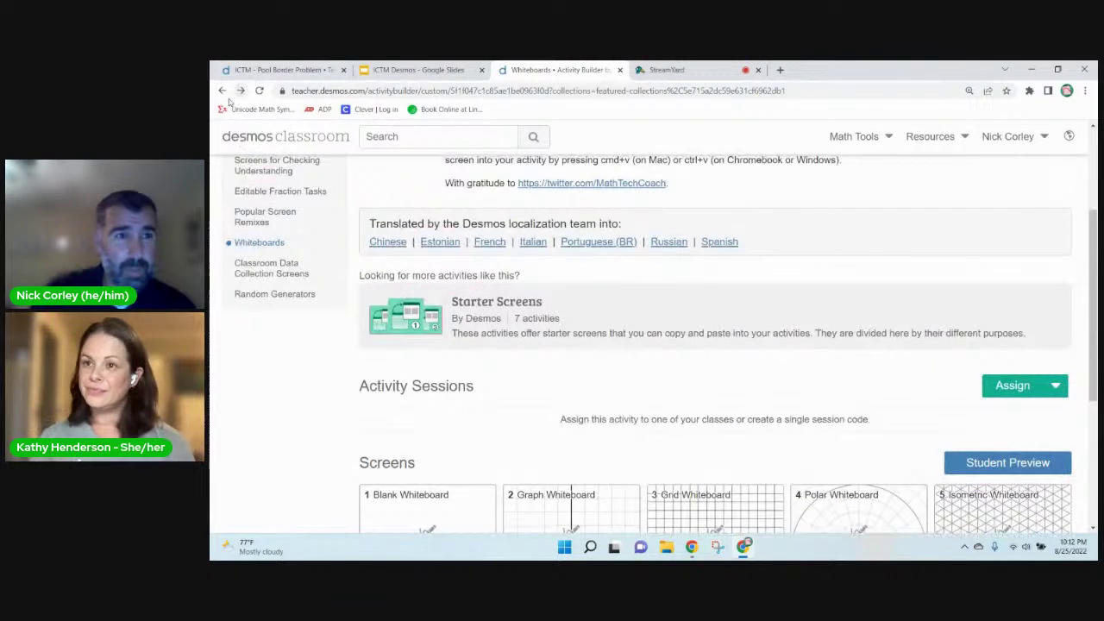
- Return to the Starter Screens collection and open the Random Generators activity to view its screens
left_click(223, 91)
scroll(646, 394, "down", 5)
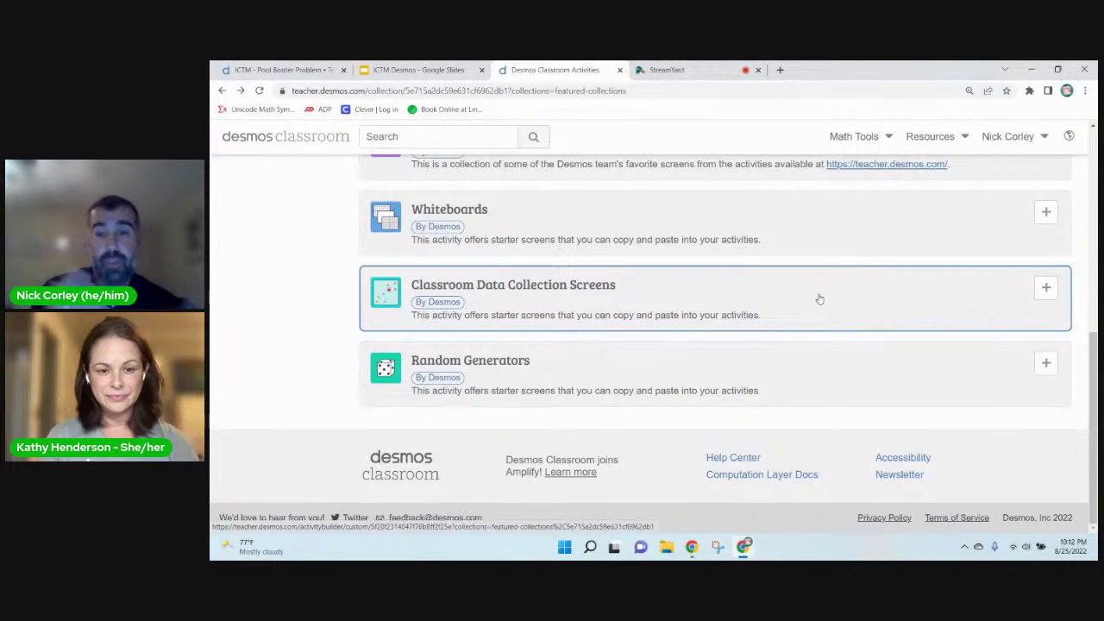
left_click(869, 385)
scroll(858, 384, "down", 3)
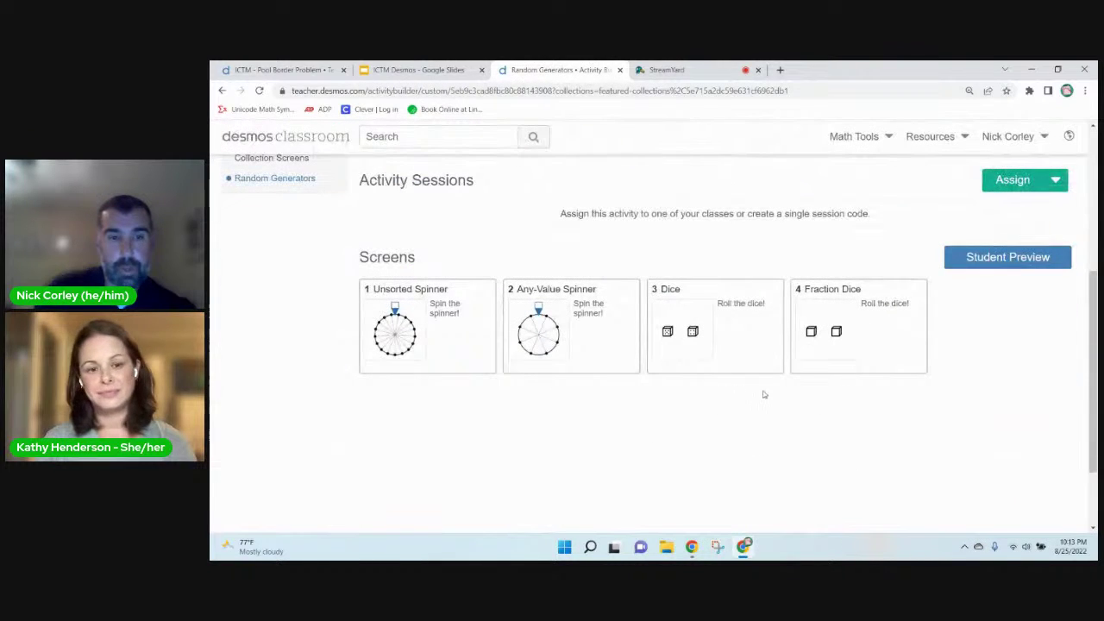
- Preview the Dice student screen, roll the dice once and close the preview
left_click(746, 360)
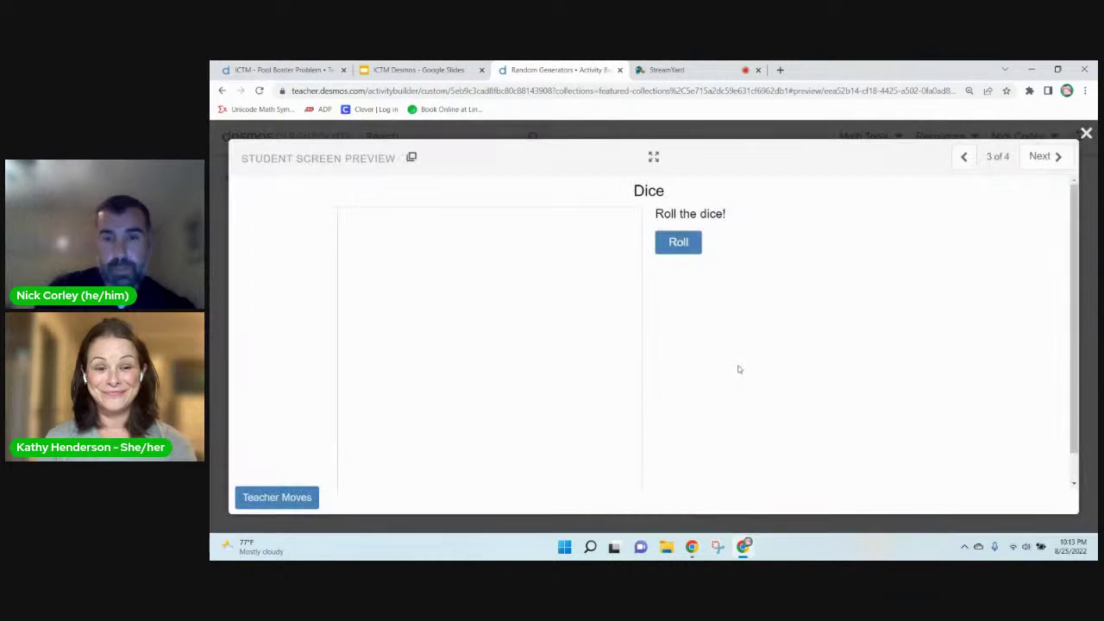
left_click(694, 247)
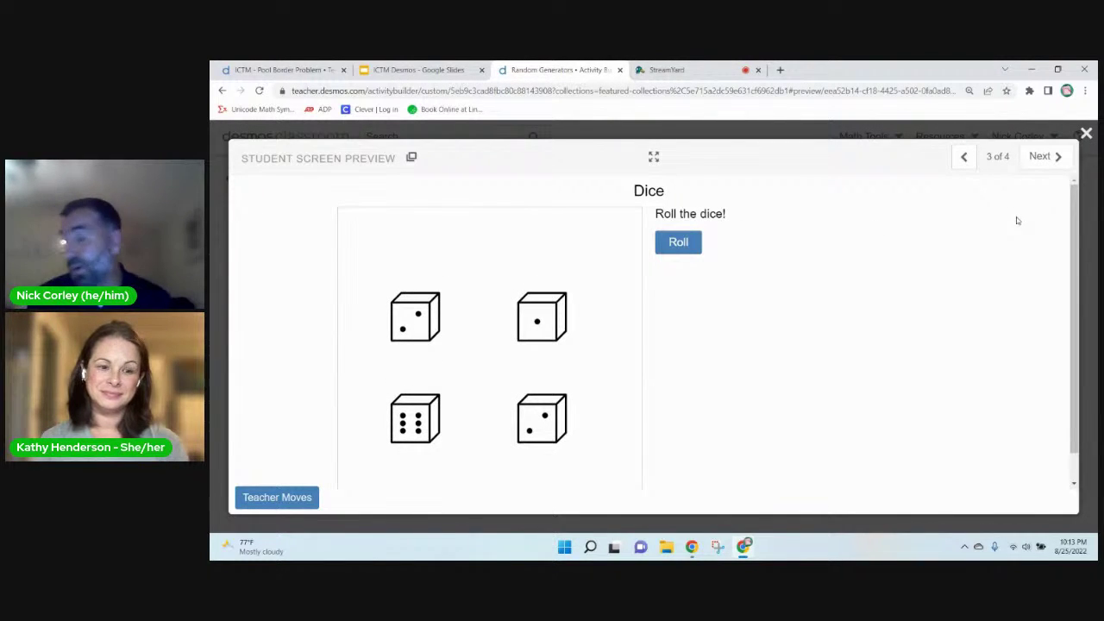
left_click(1086, 134)
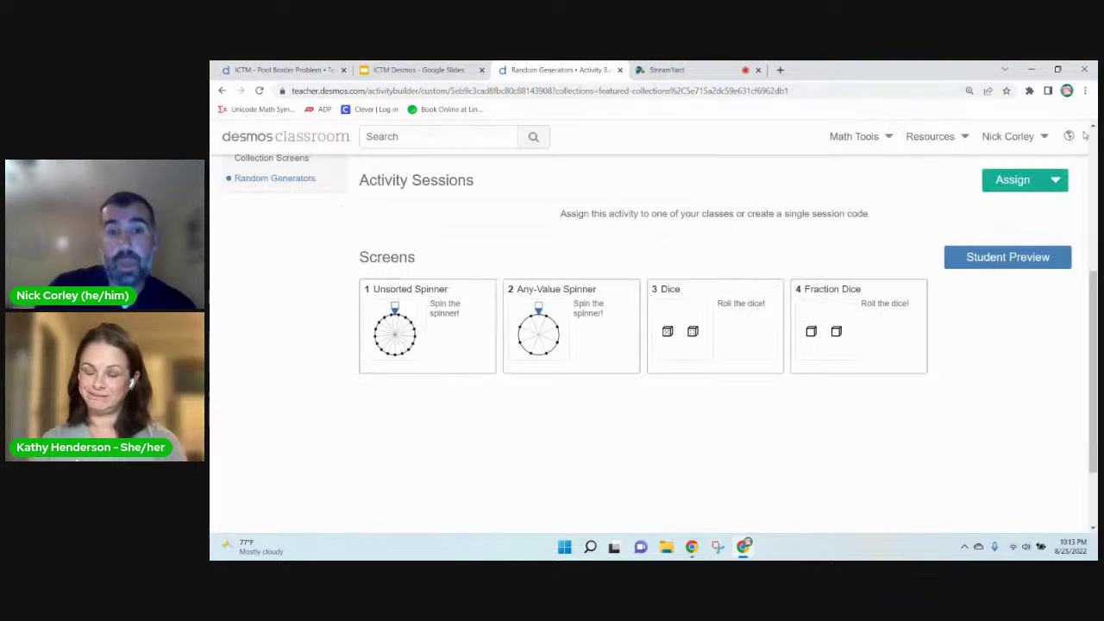
- Return from the Random Generators activity to the Desmos Classroom home page and look over its featured collections
scroll(756, 425, "up", 3)
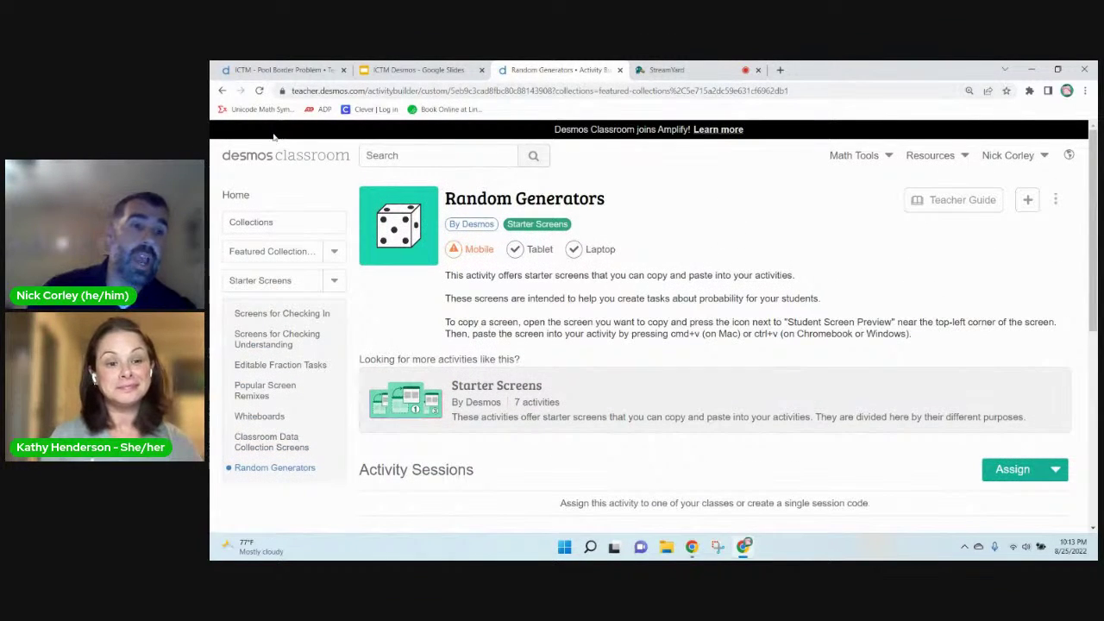
left_click(263, 162)
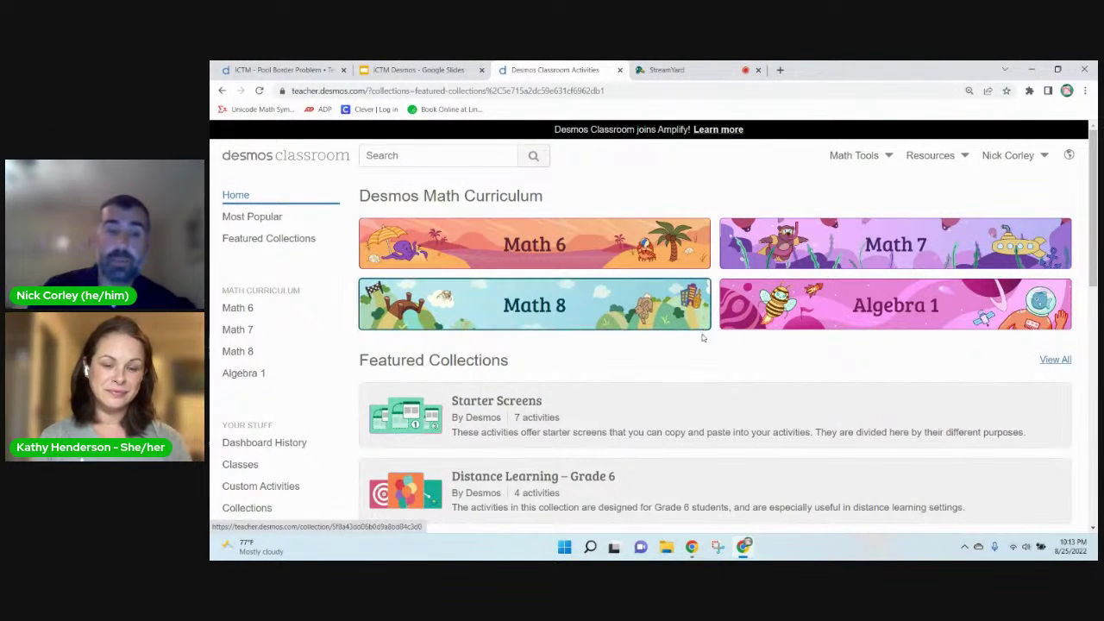
scroll(681, 371, "down", 2)
scroll(334, 446, "up", 2)
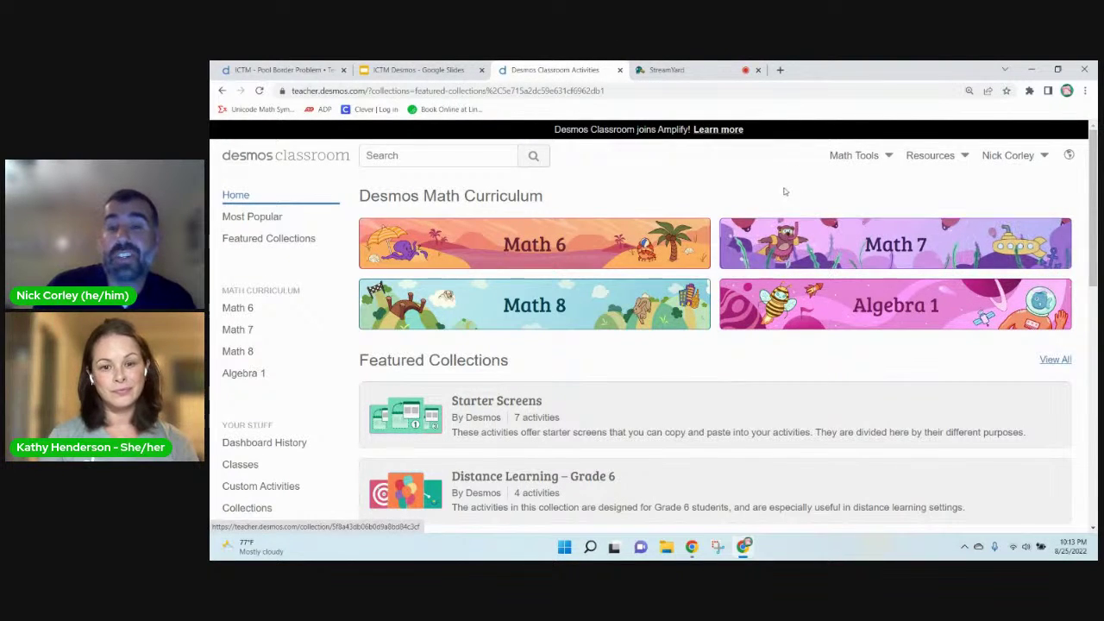
- Search Google for "teacher.desmos.com fractions" in a new browser tab beside the Desmos one and open the Fractions collection result
left_click(780, 73)
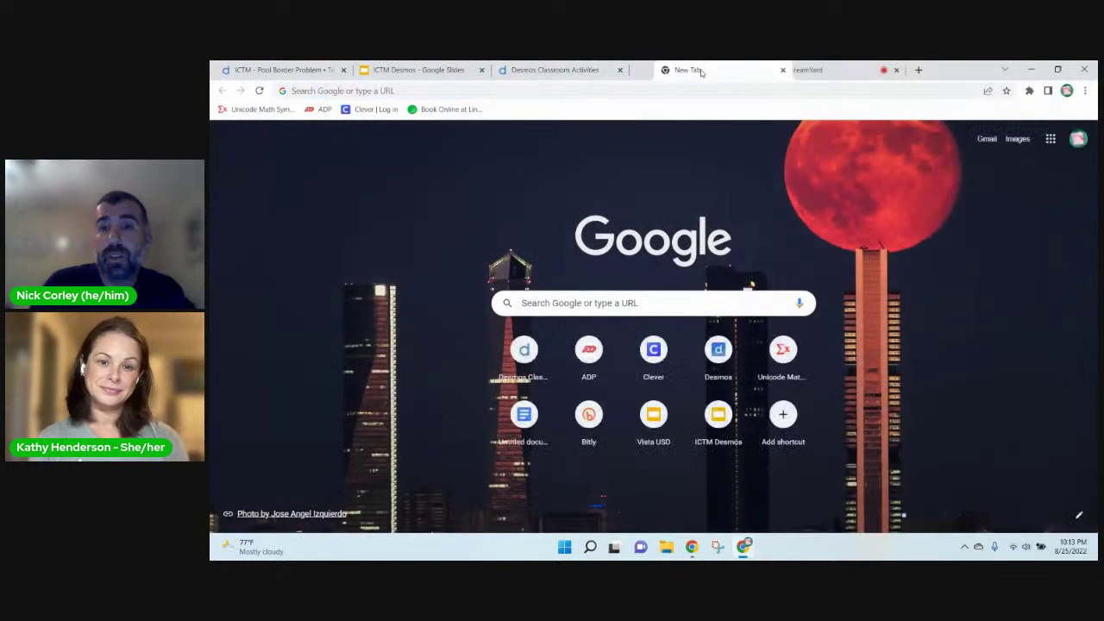
left_click_drag(797, 71, 681, 70)
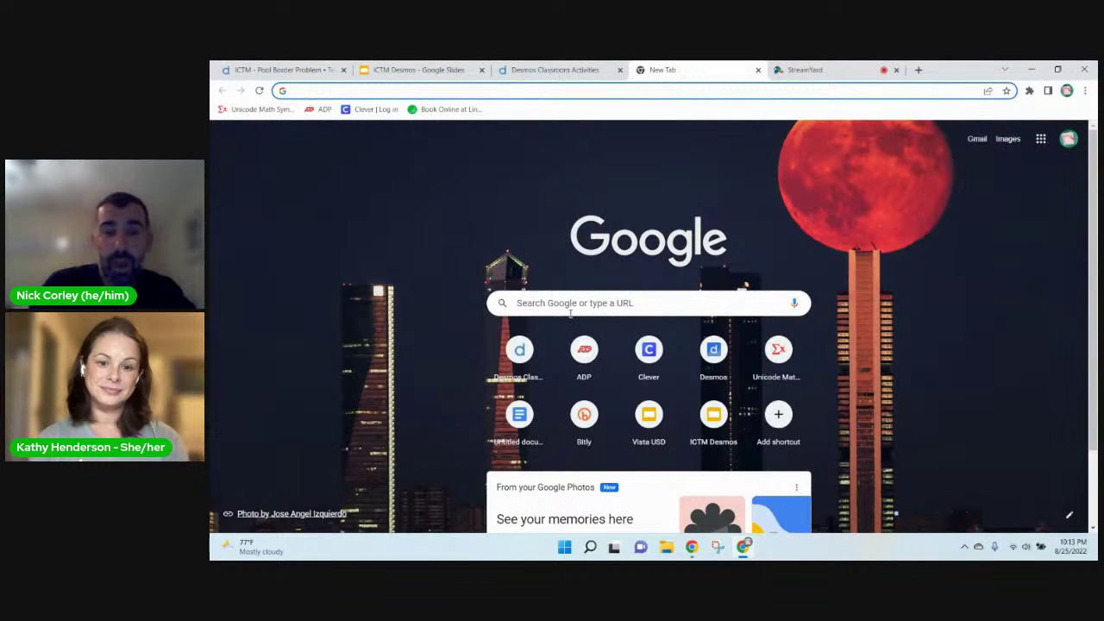
left_click(571, 303)
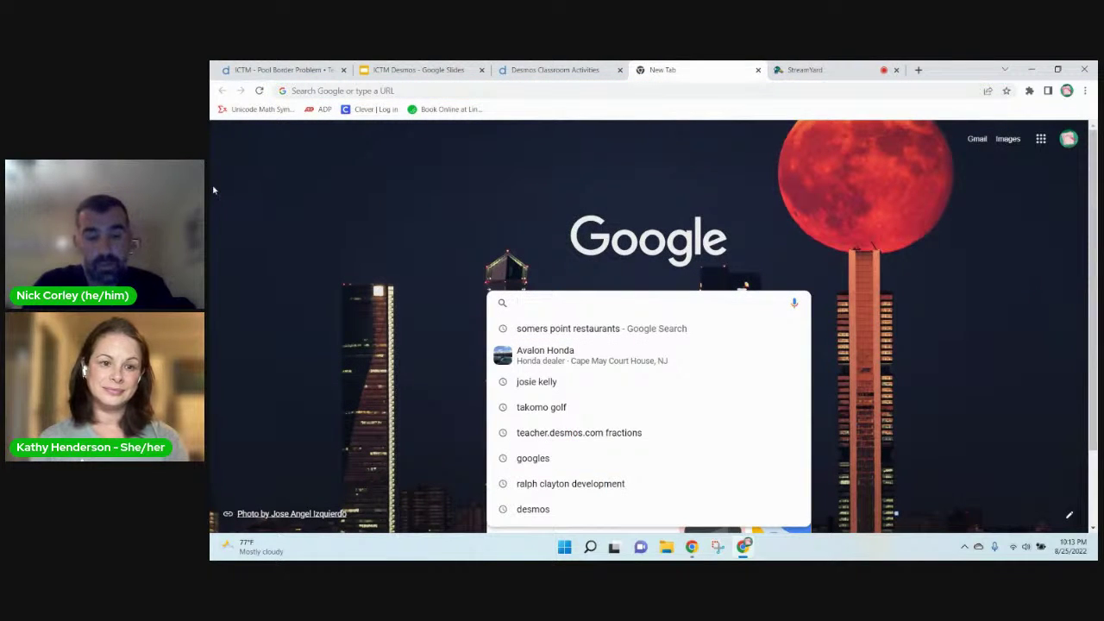
type("teacher")
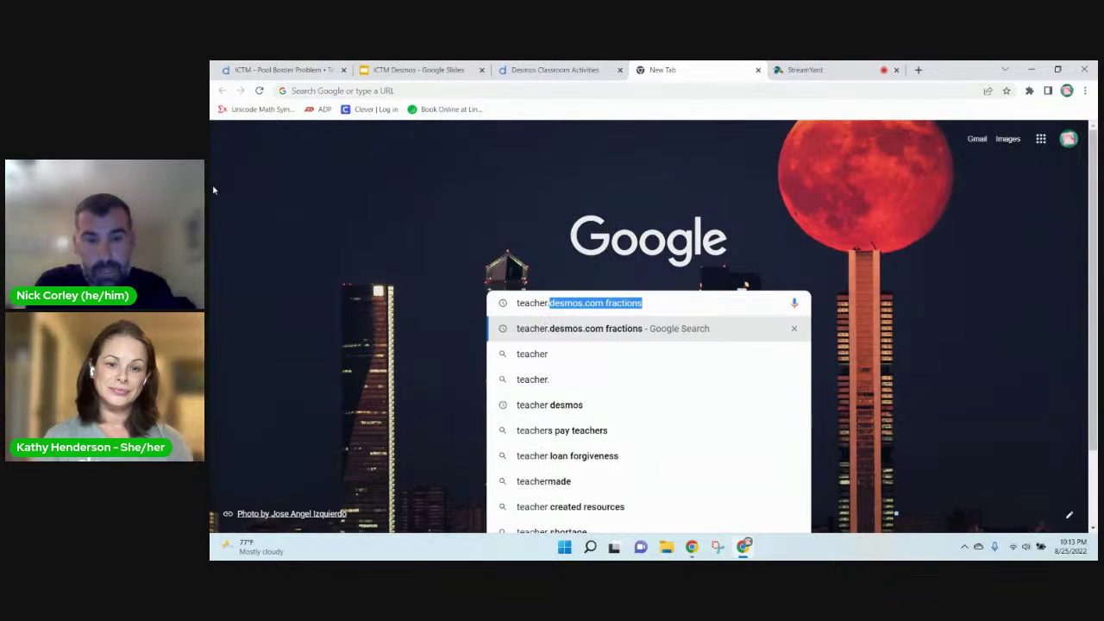
type(".desmos")
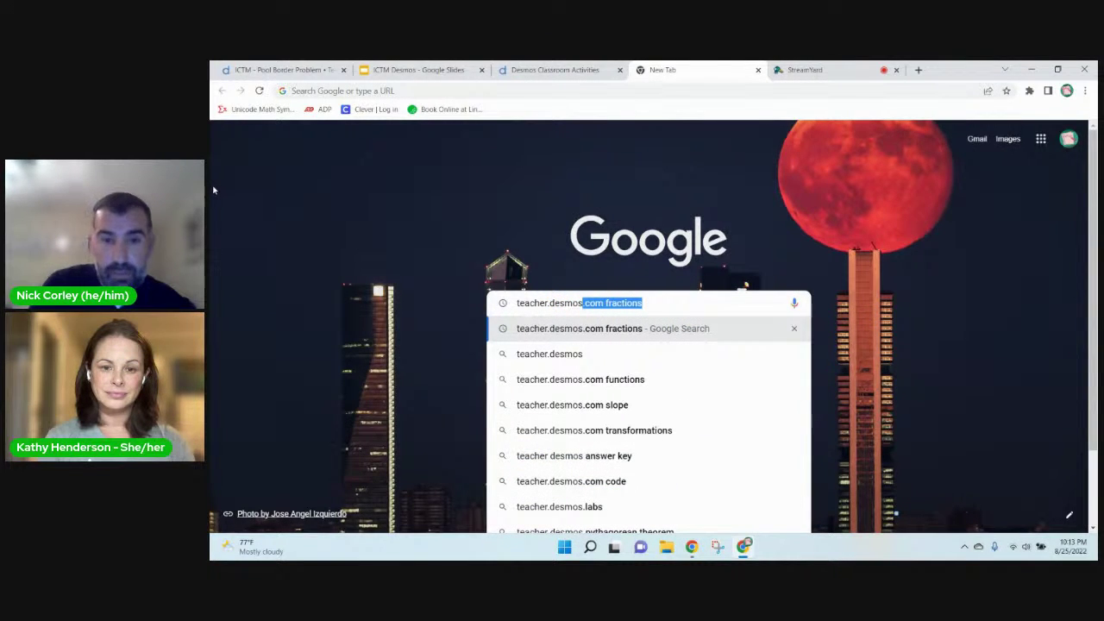
key("Return")
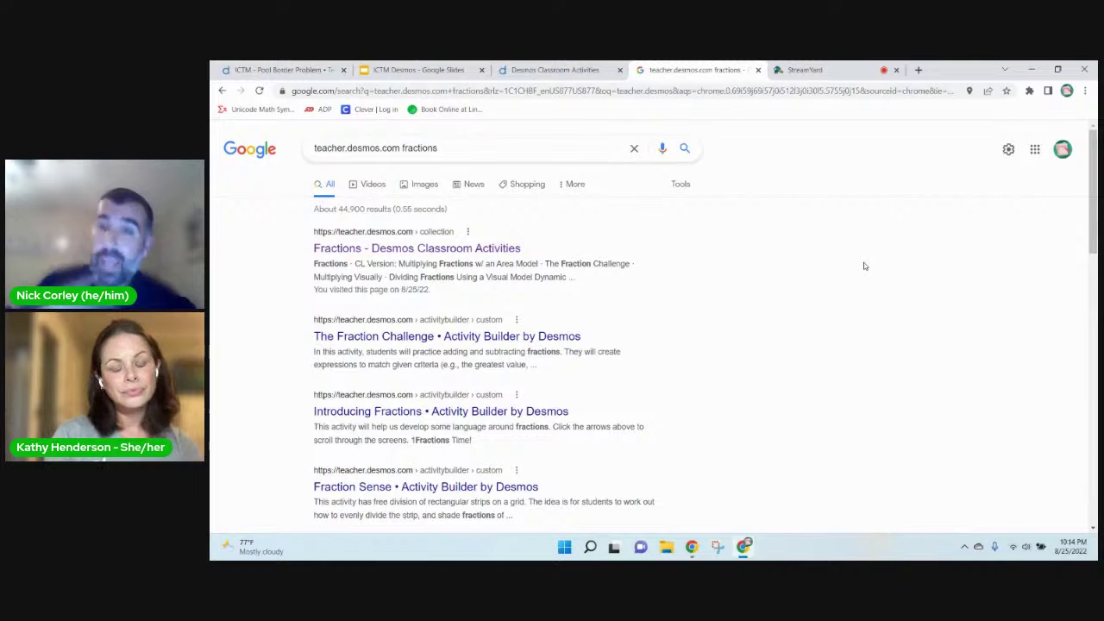
left_click(413, 249)
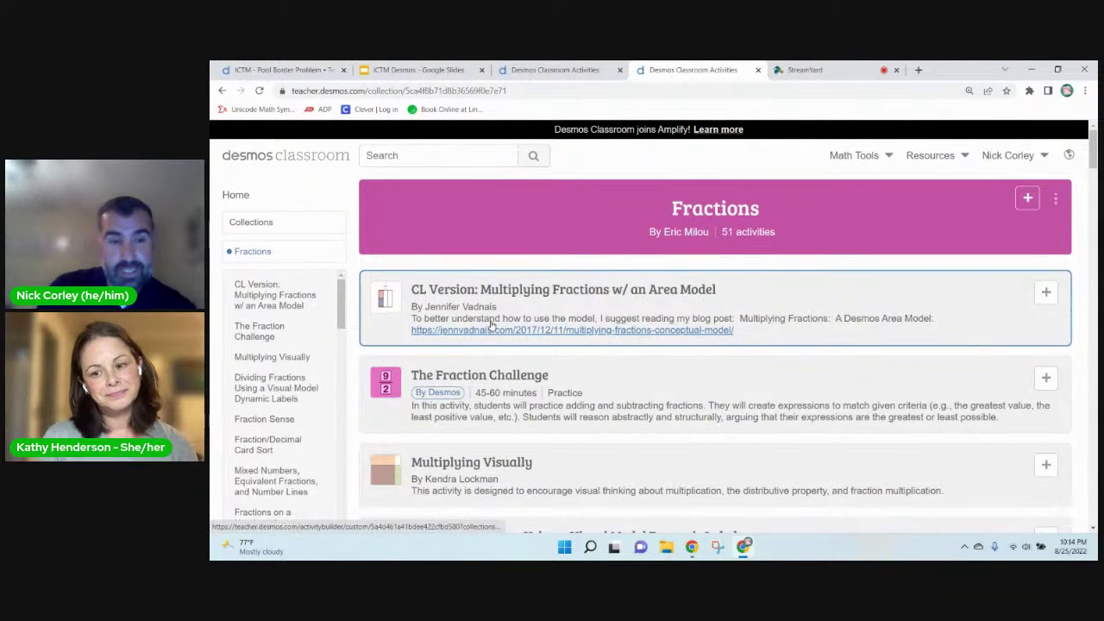
- Browse the titles and descriptions of the activities in the Fractions collection, then return to the start of the list
scroll(629, 311, "down", 1)
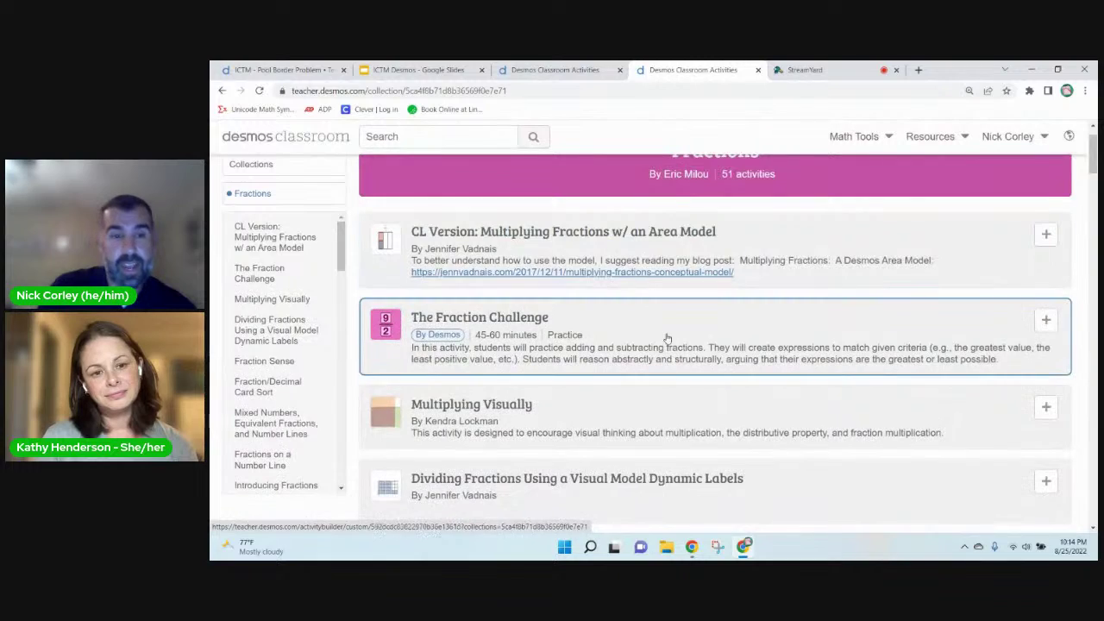
scroll(665, 336, "up", 1)
scroll(624, 353, "down", 1)
scroll(623, 352, "down", 1)
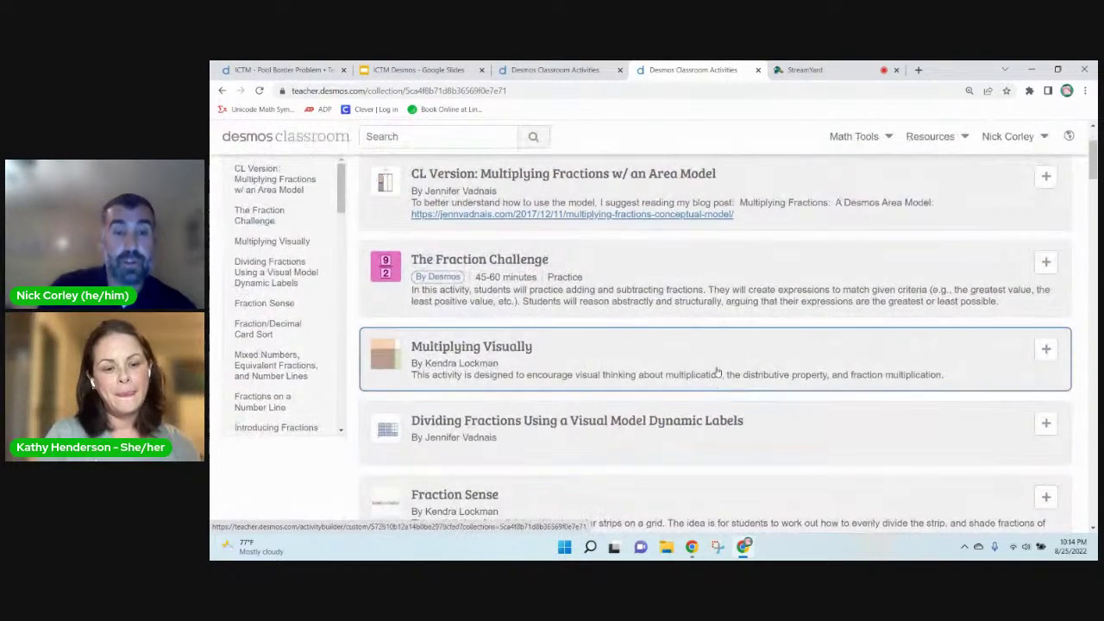
scroll(699, 367, "down", 1)
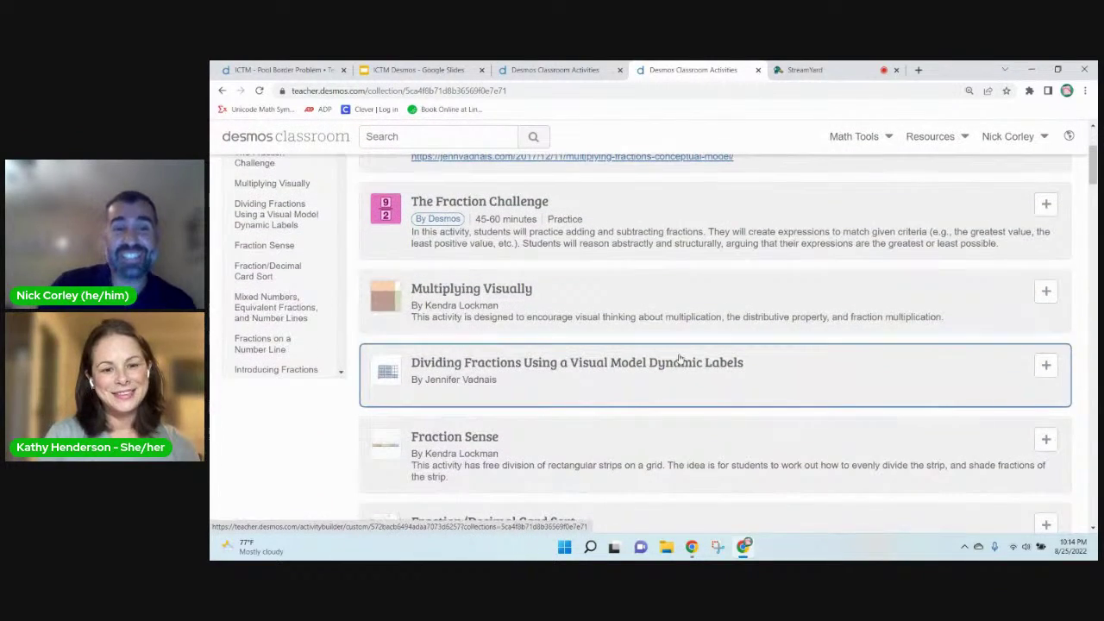
scroll(686, 345, "down", 2)
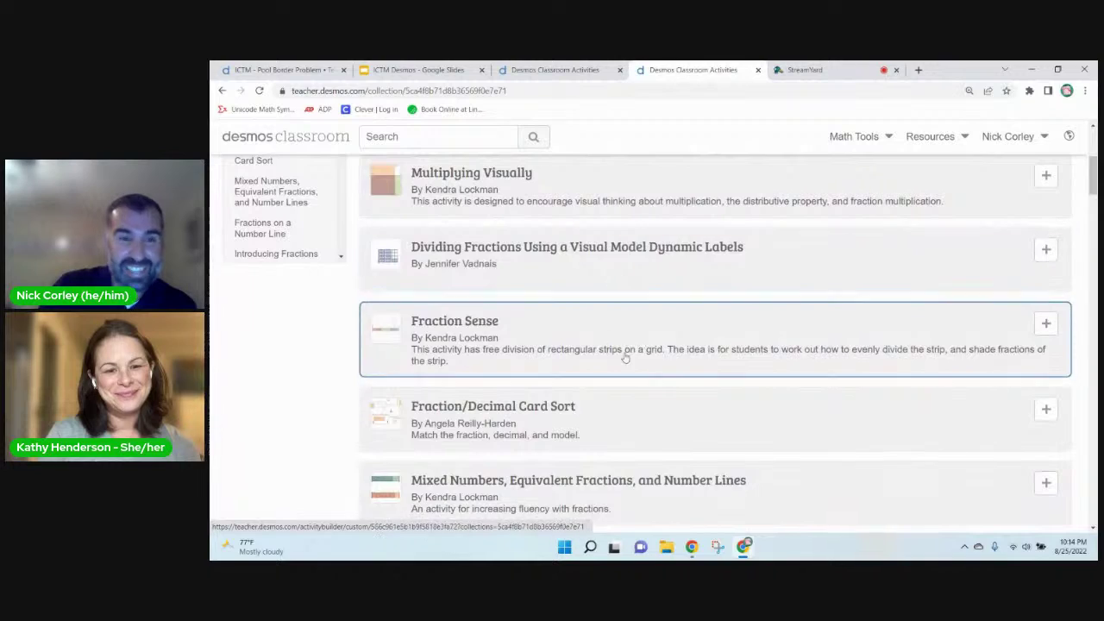
scroll(624, 353, "down", 1)
scroll(687, 382, "down", 3)
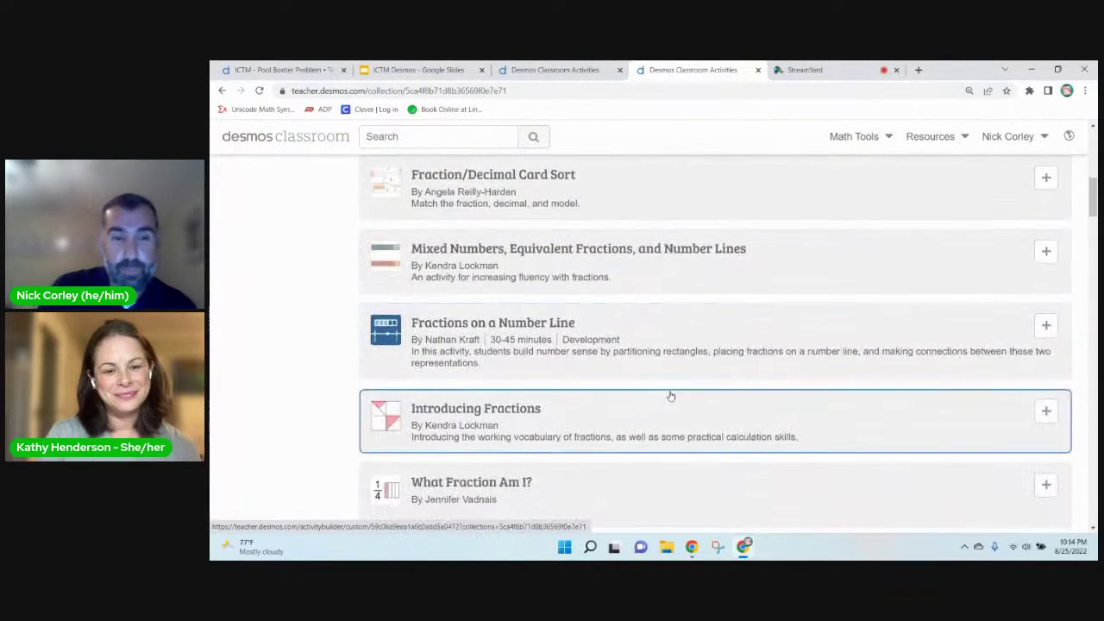
scroll(668, 396, "down", 3)
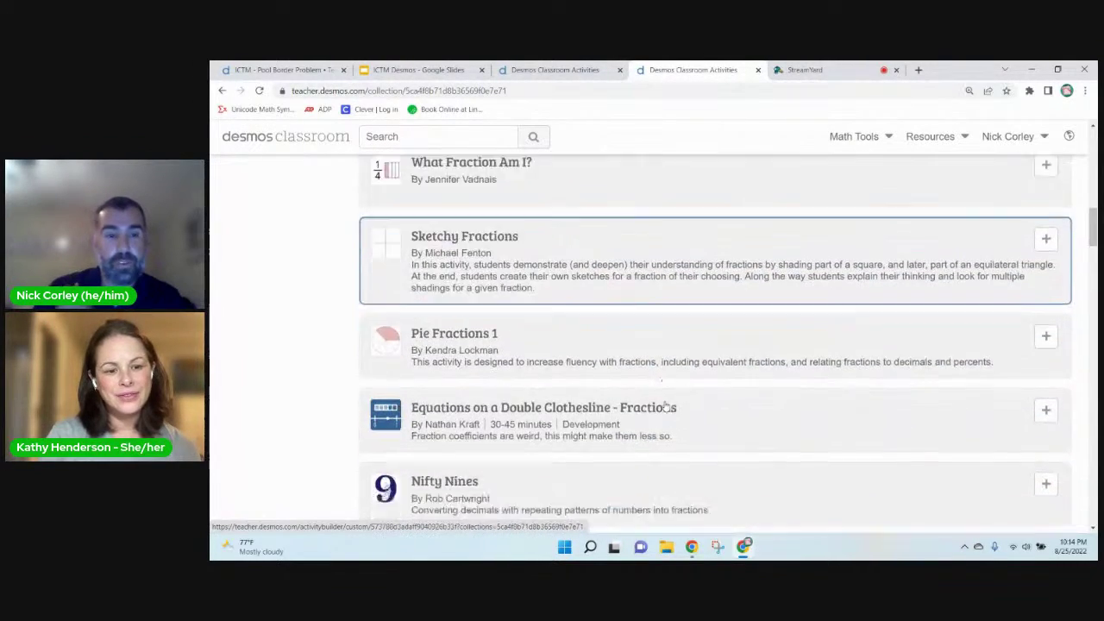
scroll(661, 236, "up", 1)
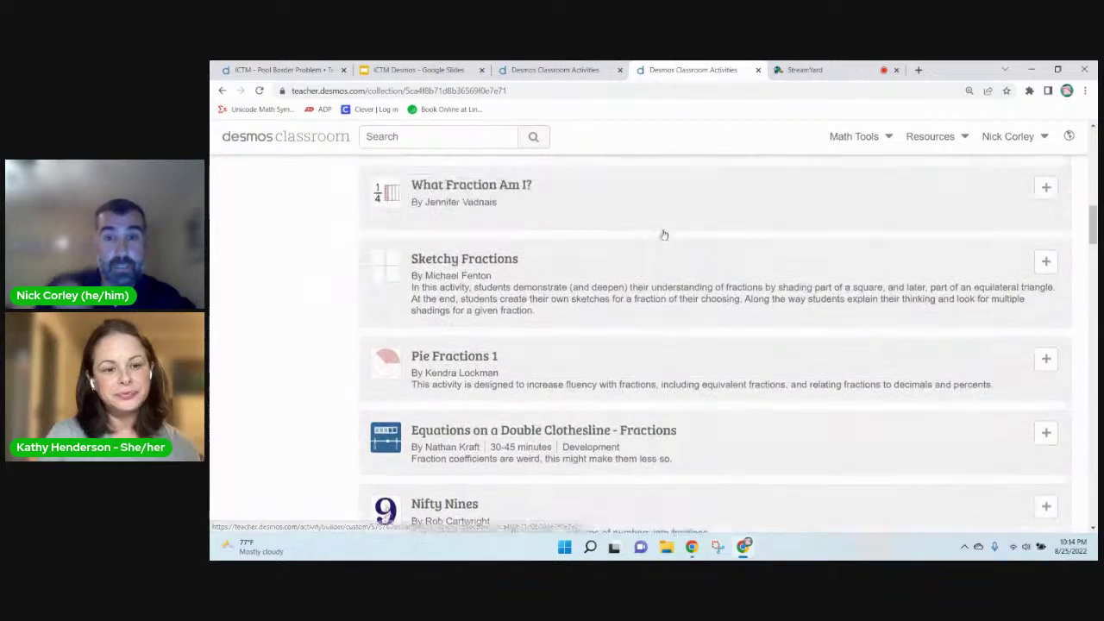
scroll(661, 308, "down", 1)
scroll(662, 386, "down", 2)
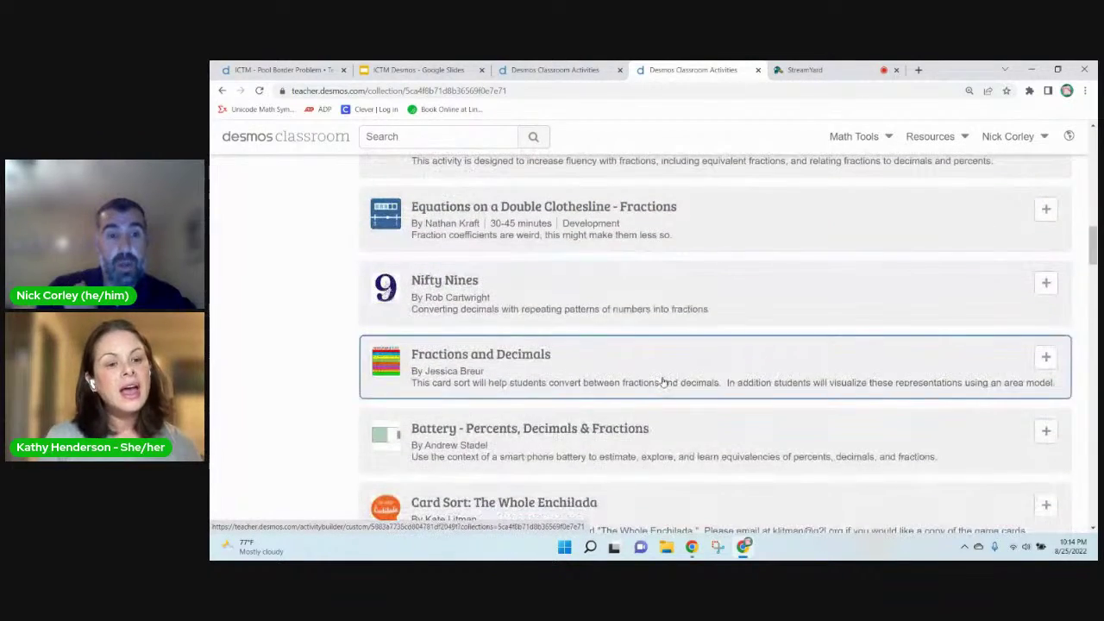
scroll(659, 390, "down", 1)
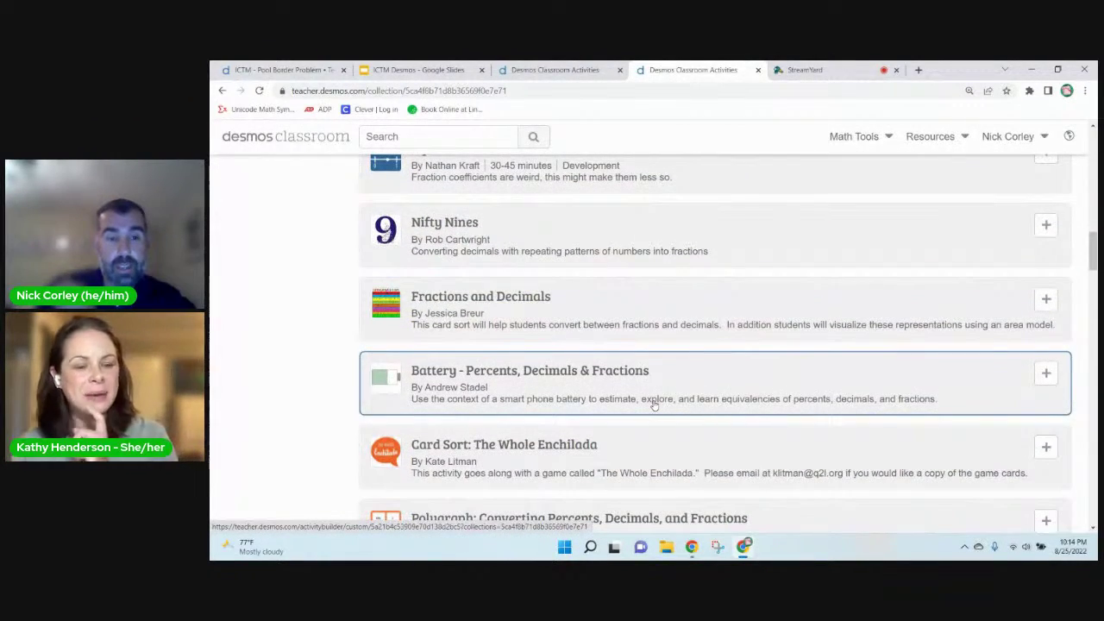
scroll(657, 399, "down", 1)
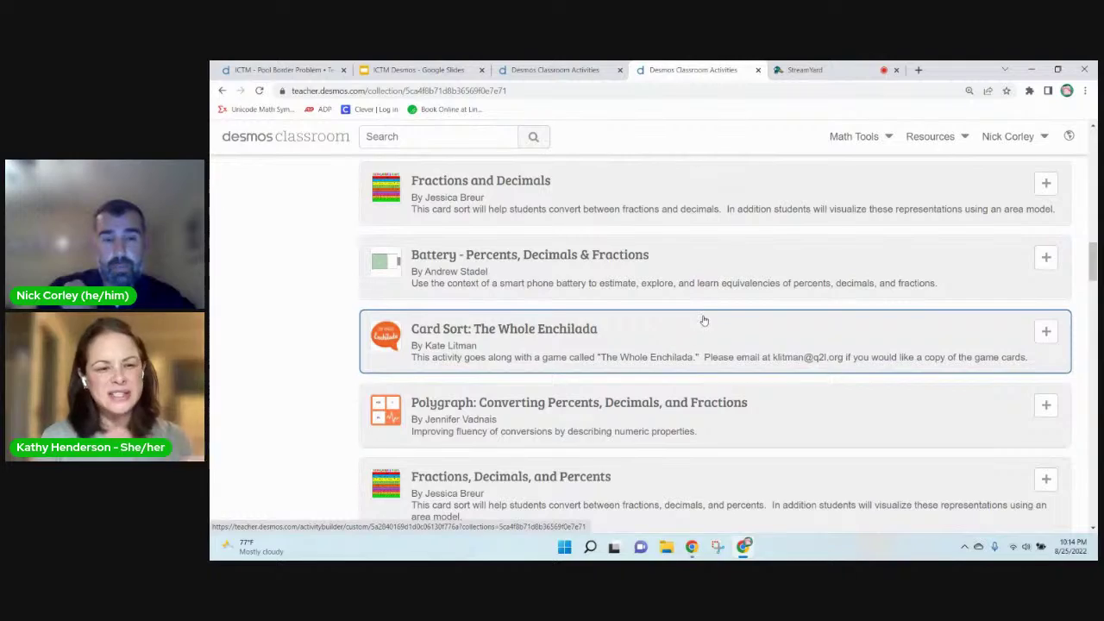
scroll(704, 352, "up", 1)
scroll(704, 354, "up", 4)
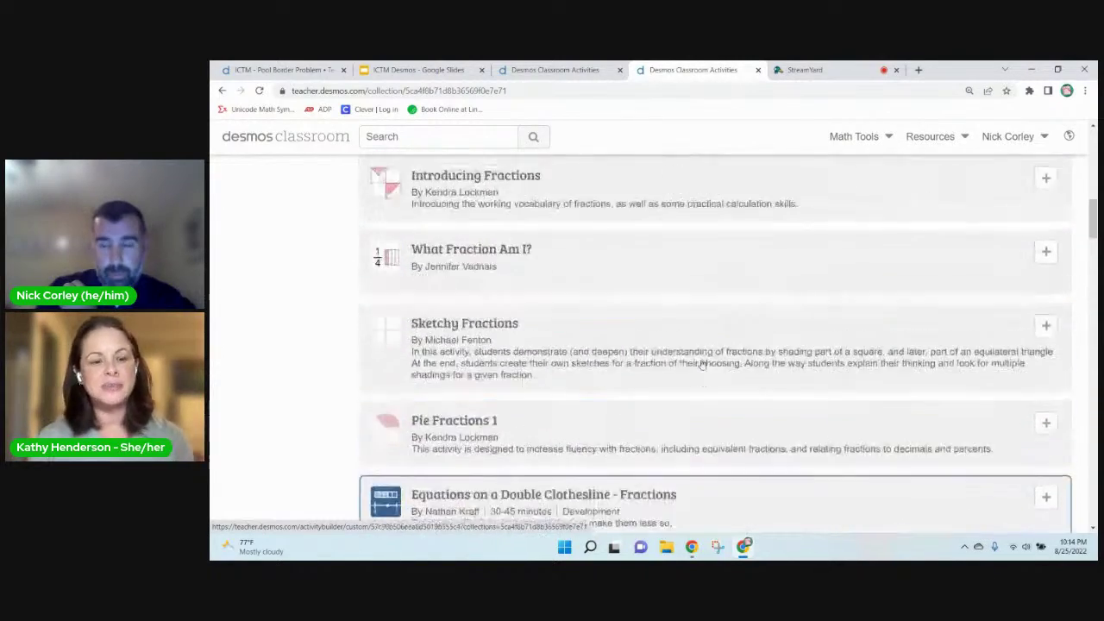
scroll(702, 369, "up", 10)
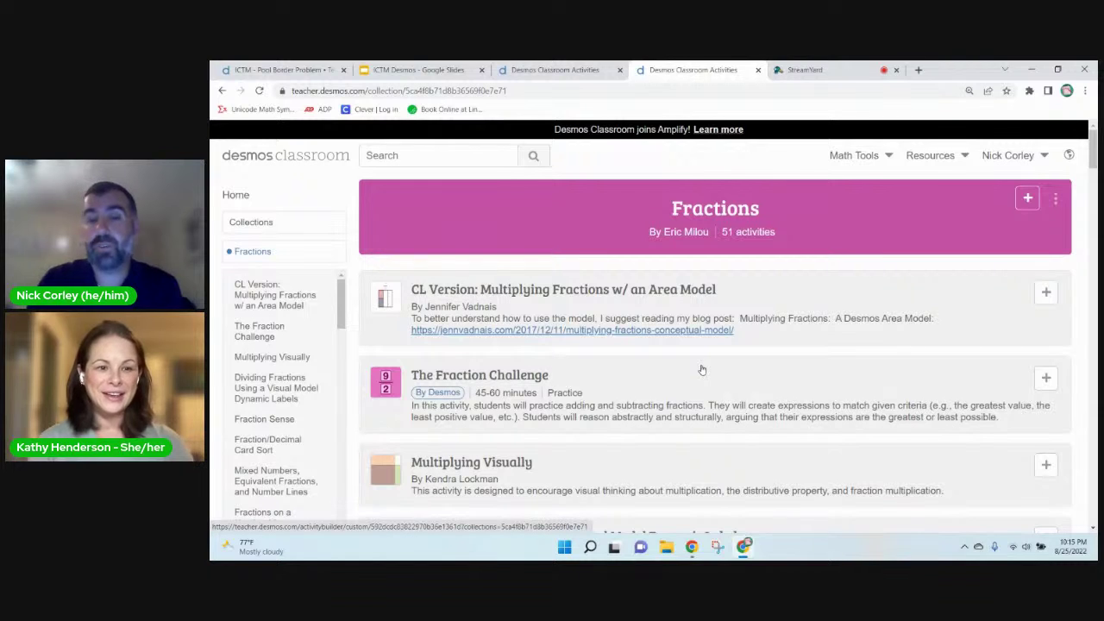
- Show the activity search field on the Desmos Classroom home page, then switch back to the Fractions collection
left_click(565, 69)
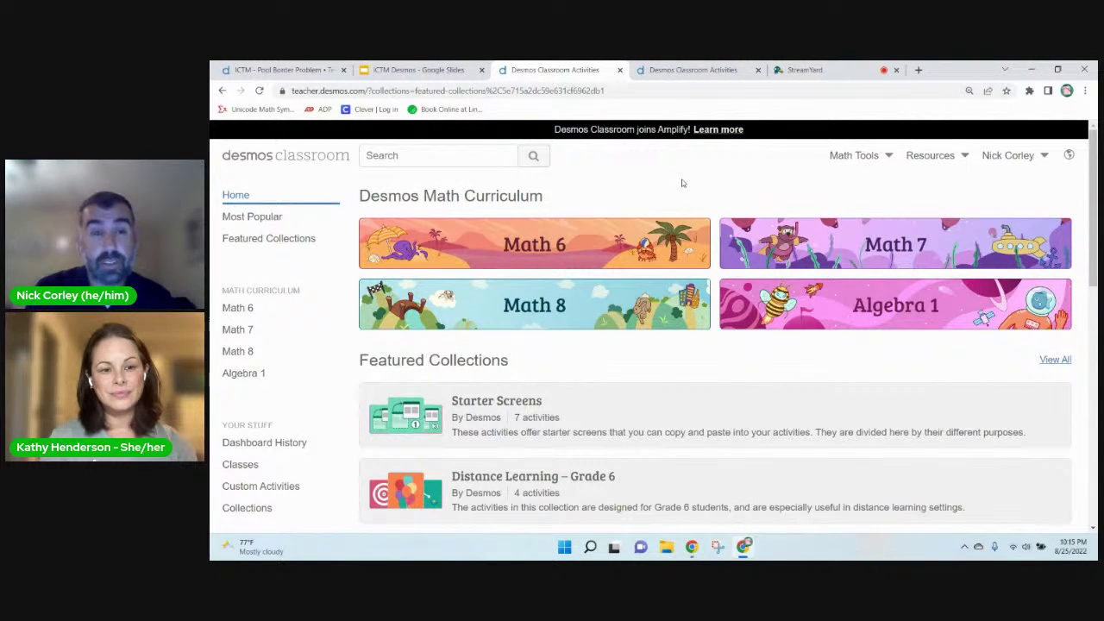
left_click(404, 155)
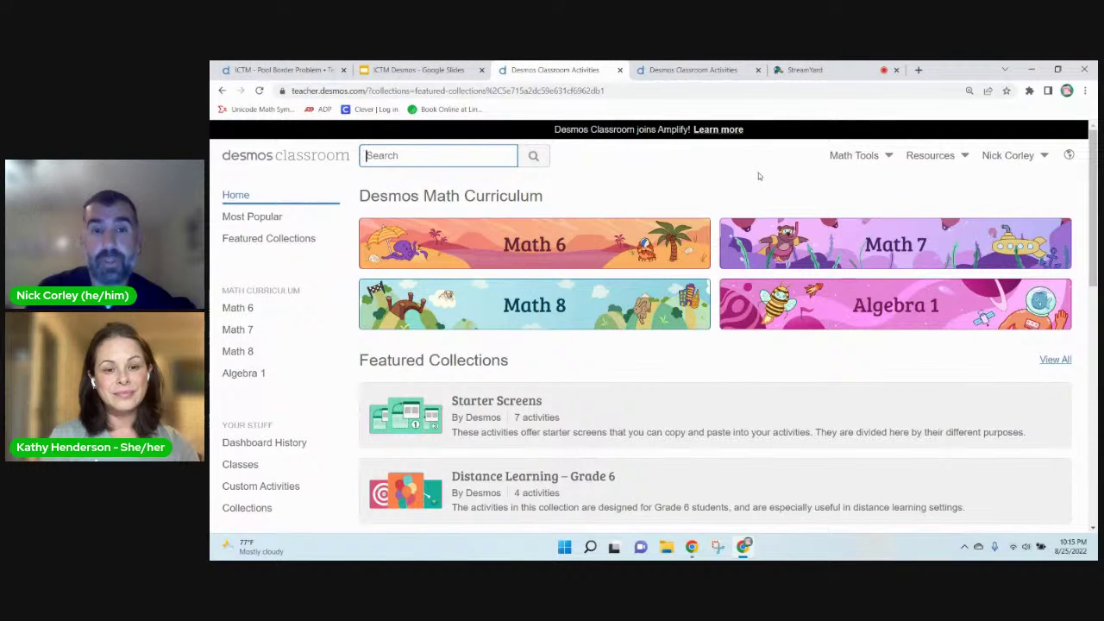
left_click(694, 70)
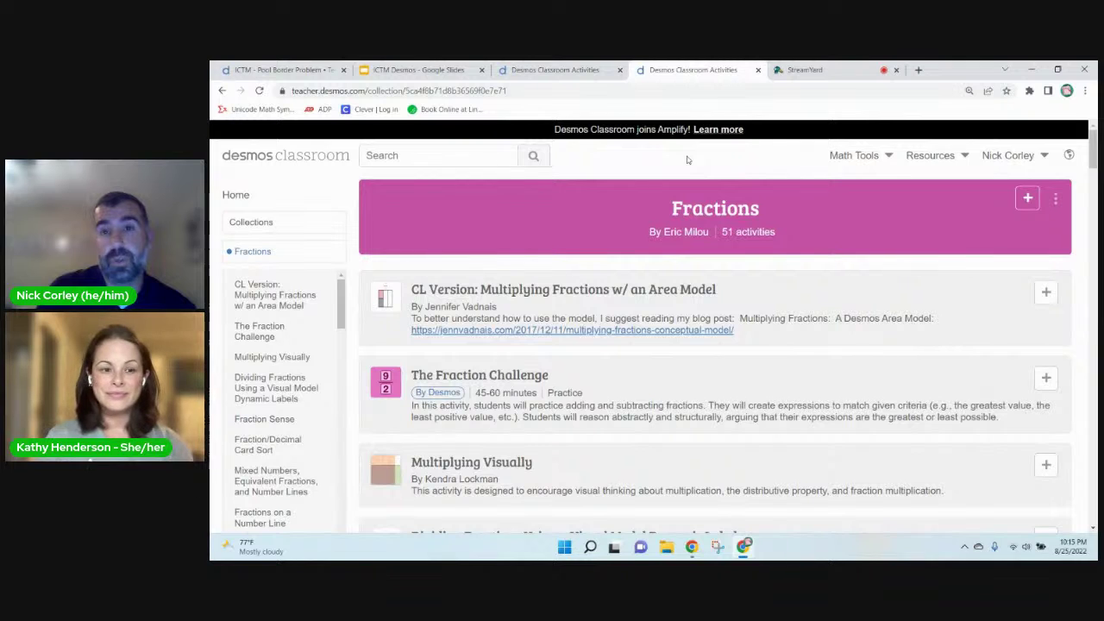
- Open the Pizza Maker activity from the Featured Activities on the Desmos Classroom home page
key("ctrl+shift+Tab")
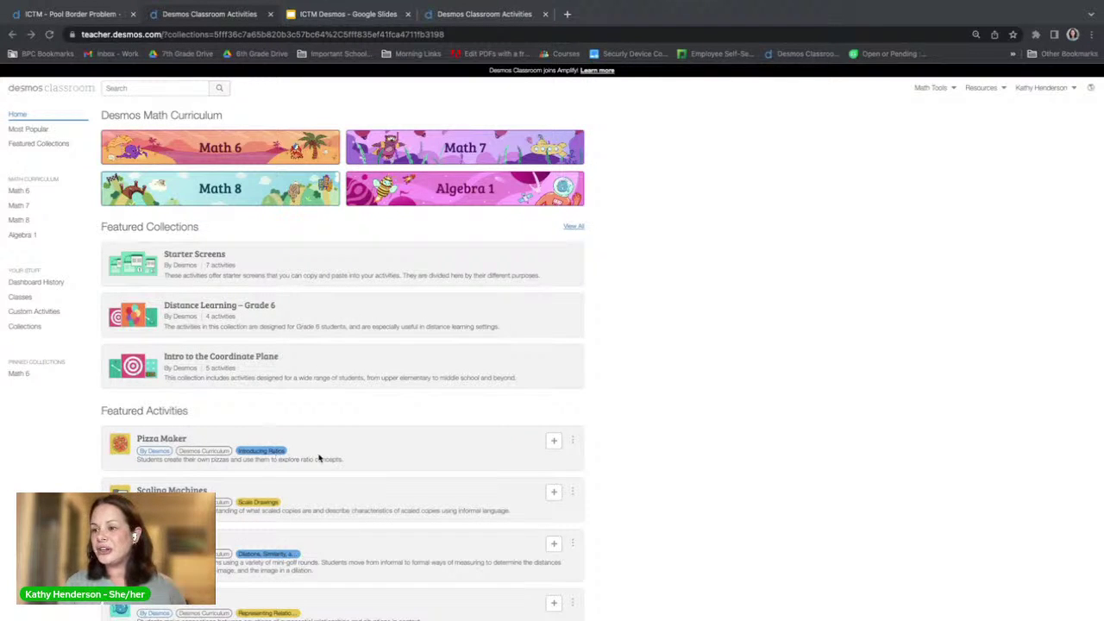
scroll(321, 453, "down", 1)
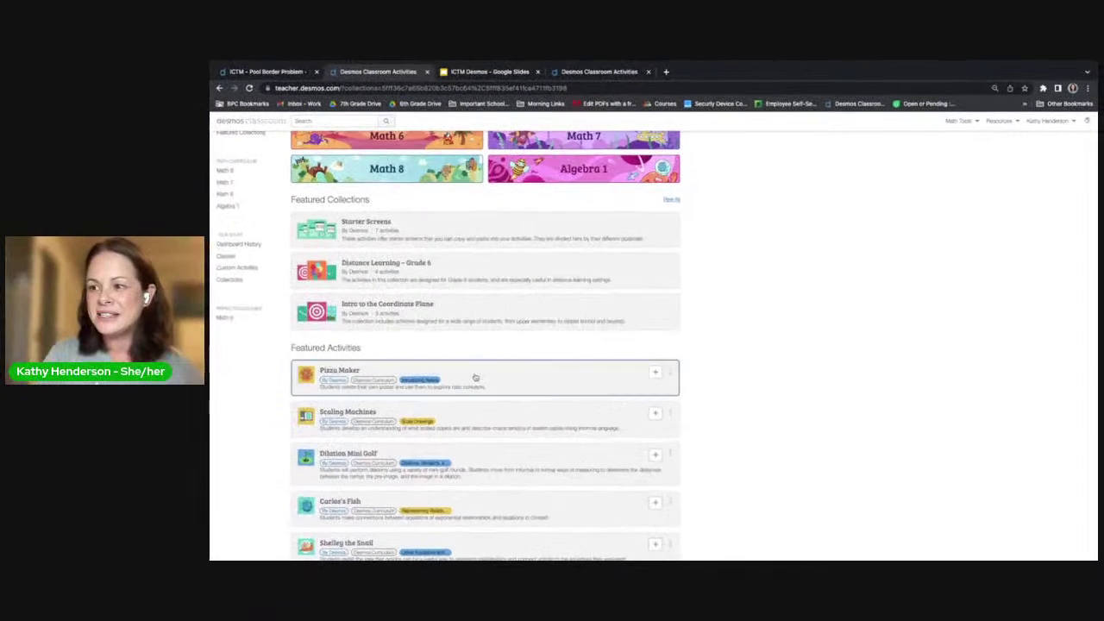
left_click(327, 393)
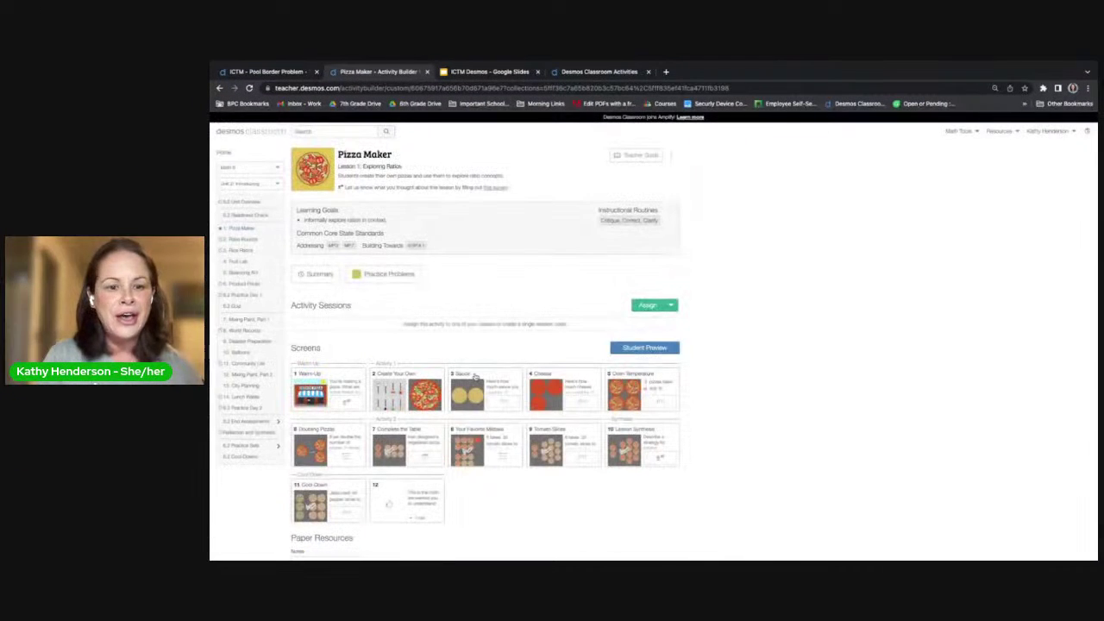
key("ctrl+plus")
key("ctrl+plus")
mouse_move(326, 252)
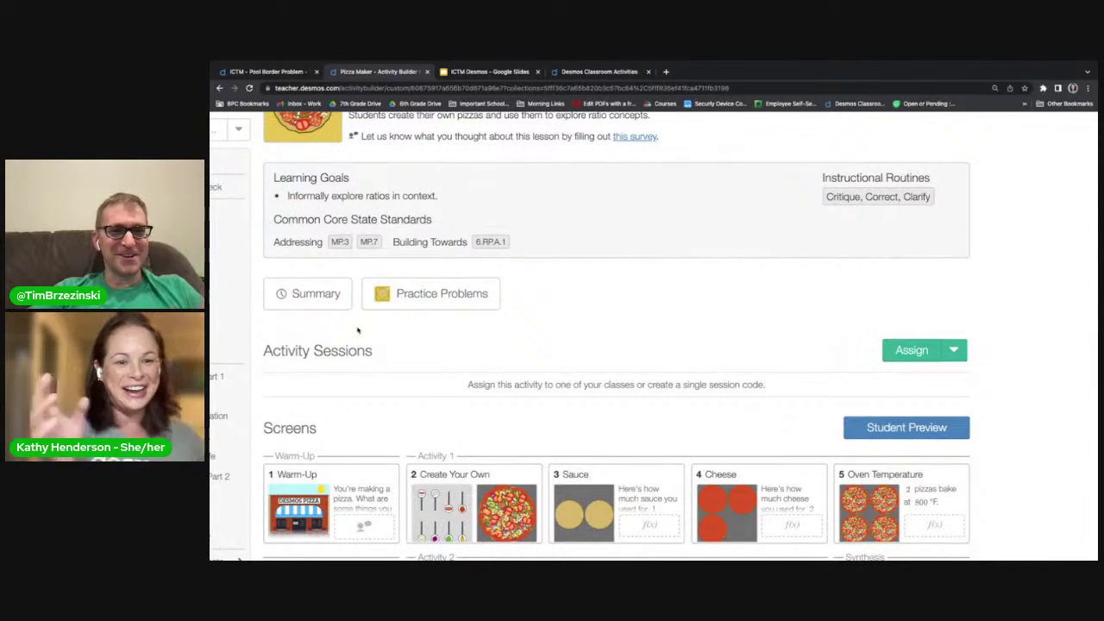
- Review the Pizza Maker lesson page, including its learning goals, standards, practice problems, session options and activity screens
scroll(458, 437, "up", 1)
scroll(458, 438, "up", 2)
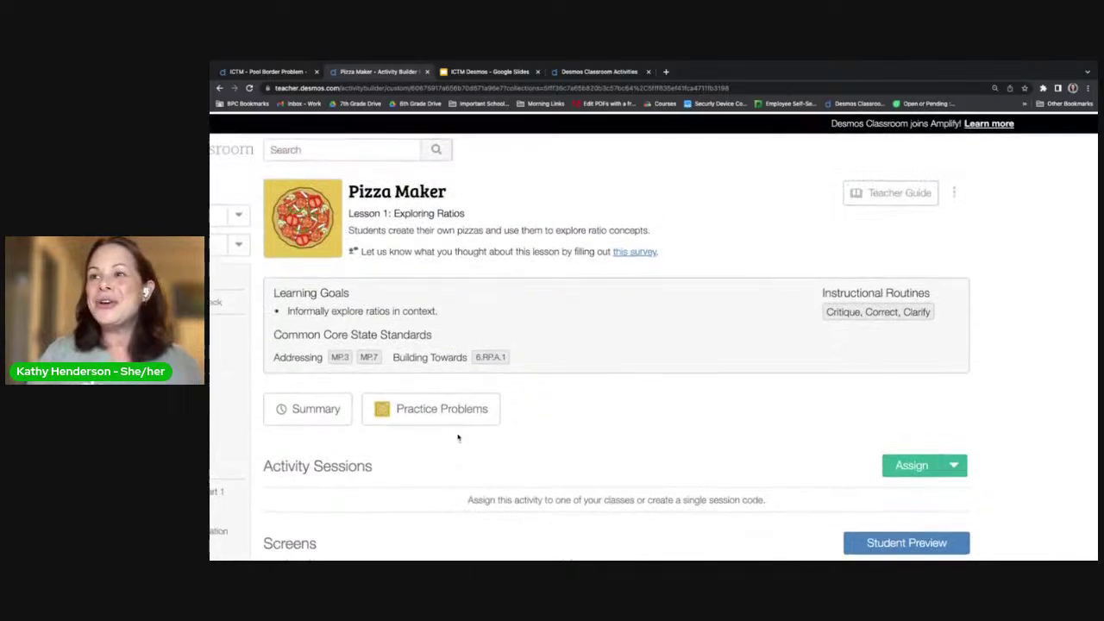
scroll(453, 337, "up", 2)
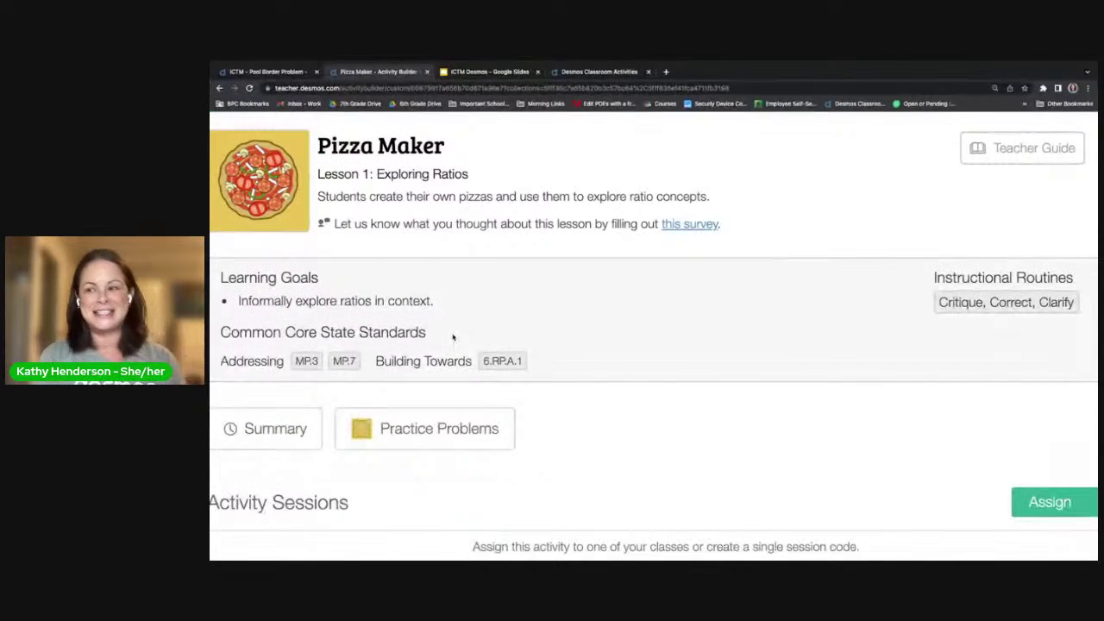
scroll(453, 337, "down", 2)
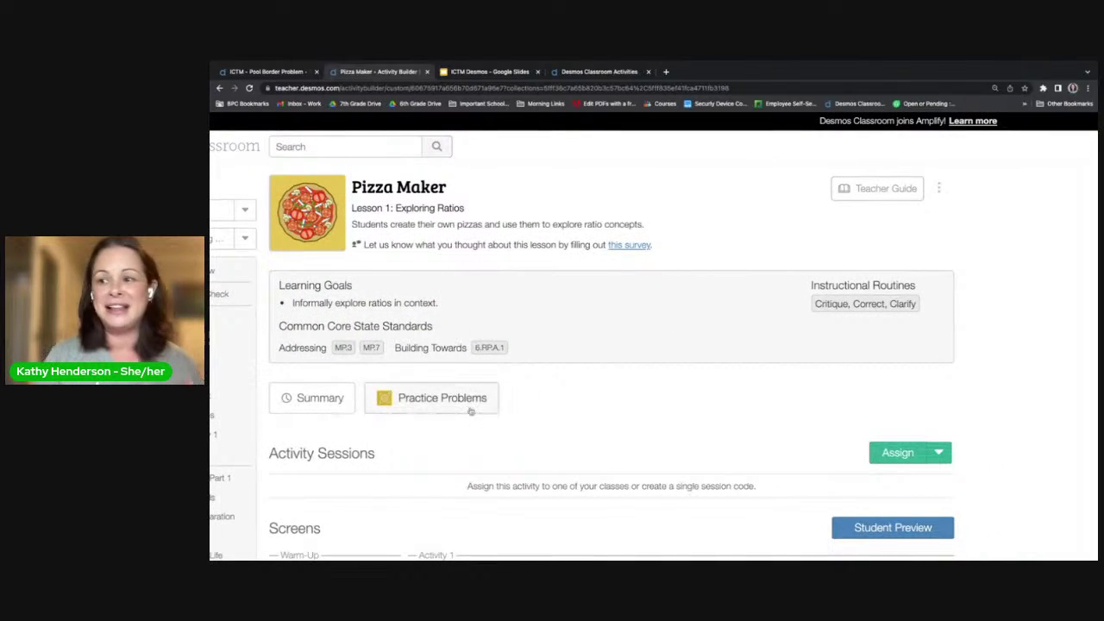
scroll(470, 412, "down", 3)
scroll(470, 413, "down", 1)
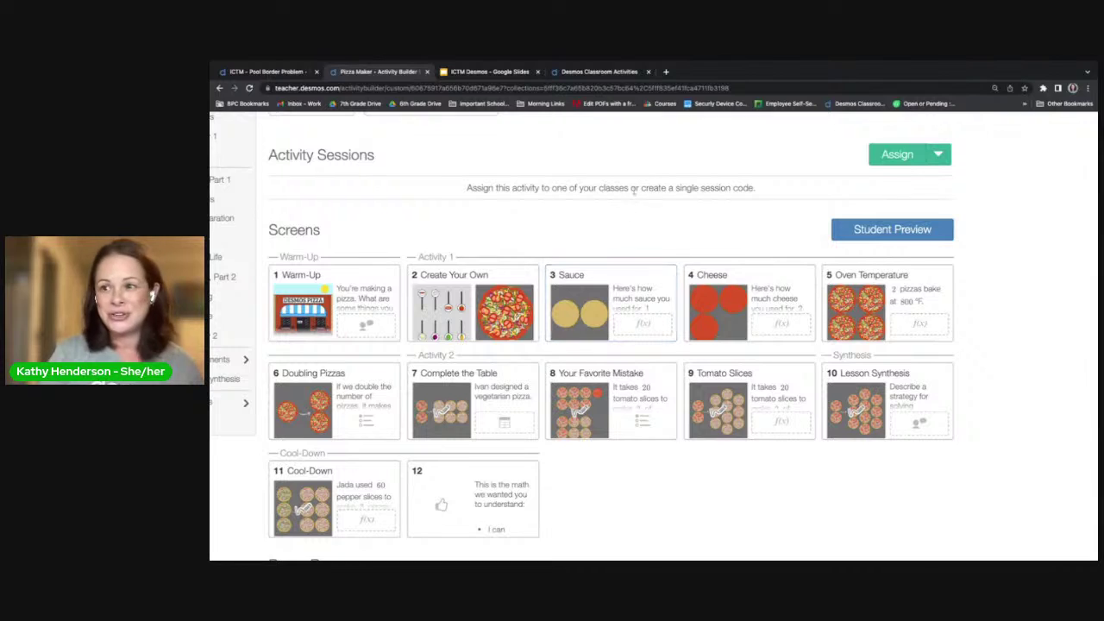
scroll(627, 232, "up", 2)
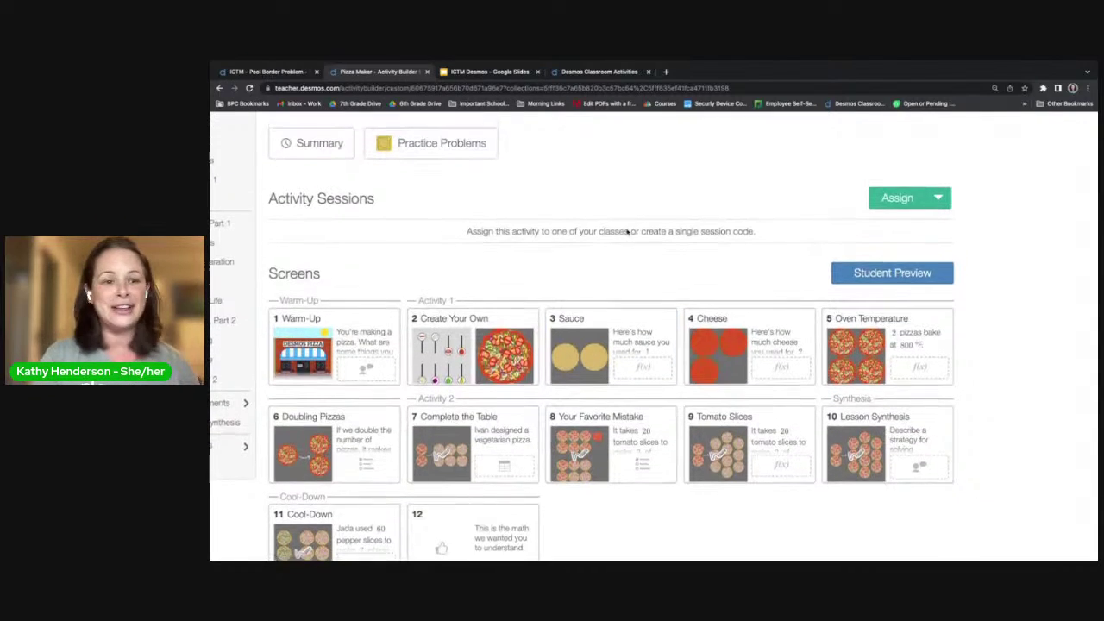
scroll(628, 232, "up", 4)
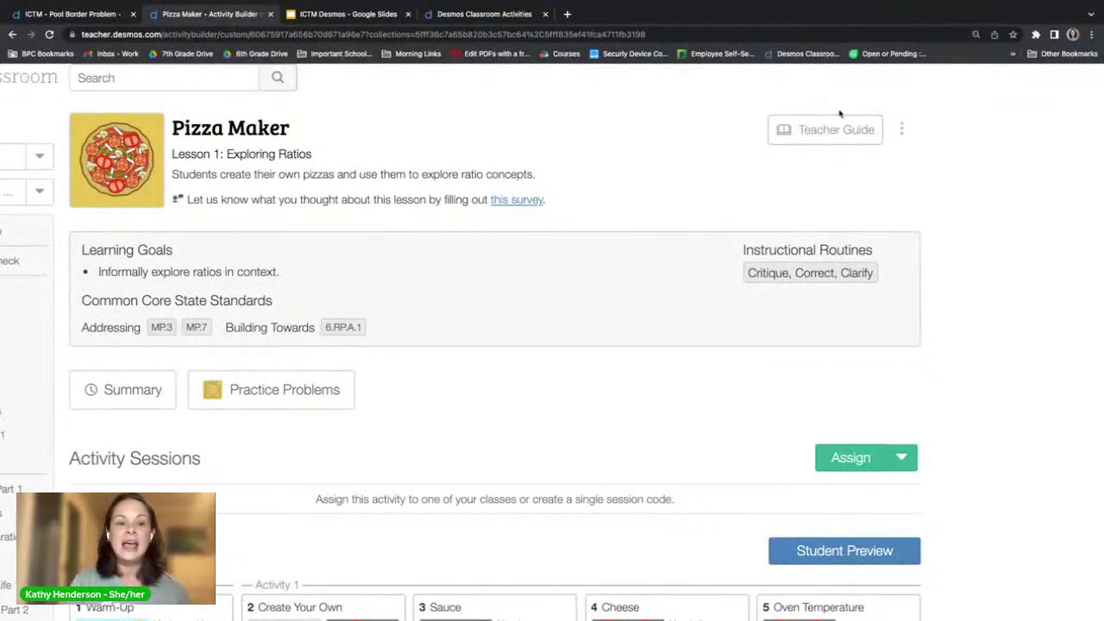
- Create an editable copy of the Pizza Maker activity and show it in the activity editor
left_click(902, 129)
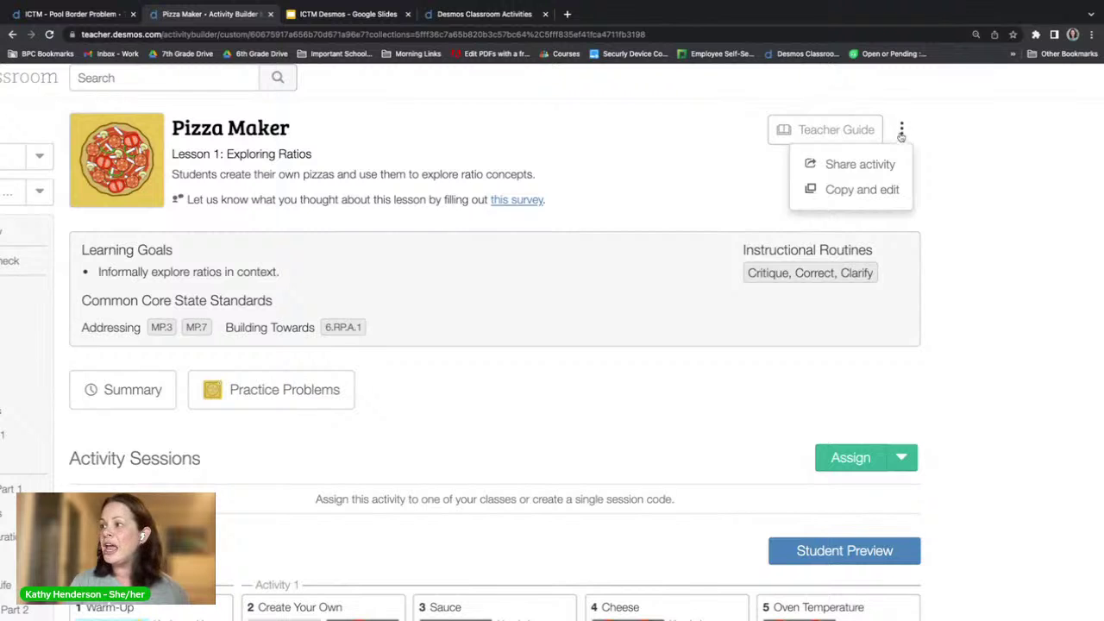
left_click(879, 189)
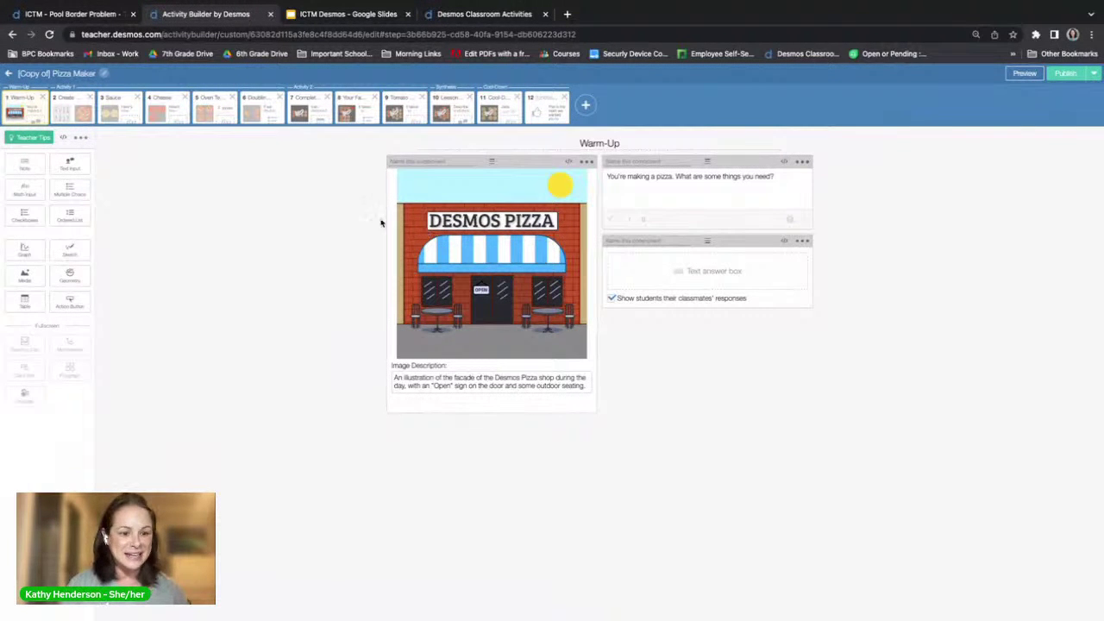
scroll(345, 196, "up", 5)
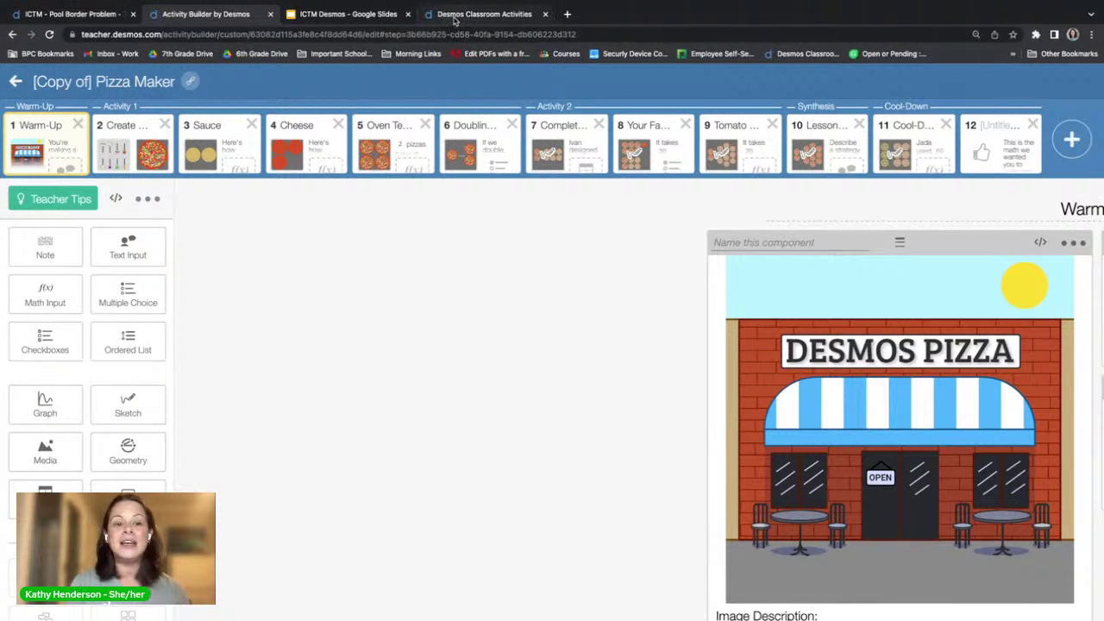
- Open Screens for Checking In from the Starter Screens collection on the Desmos Classroom home page and show its screens
left_click(483, 14)
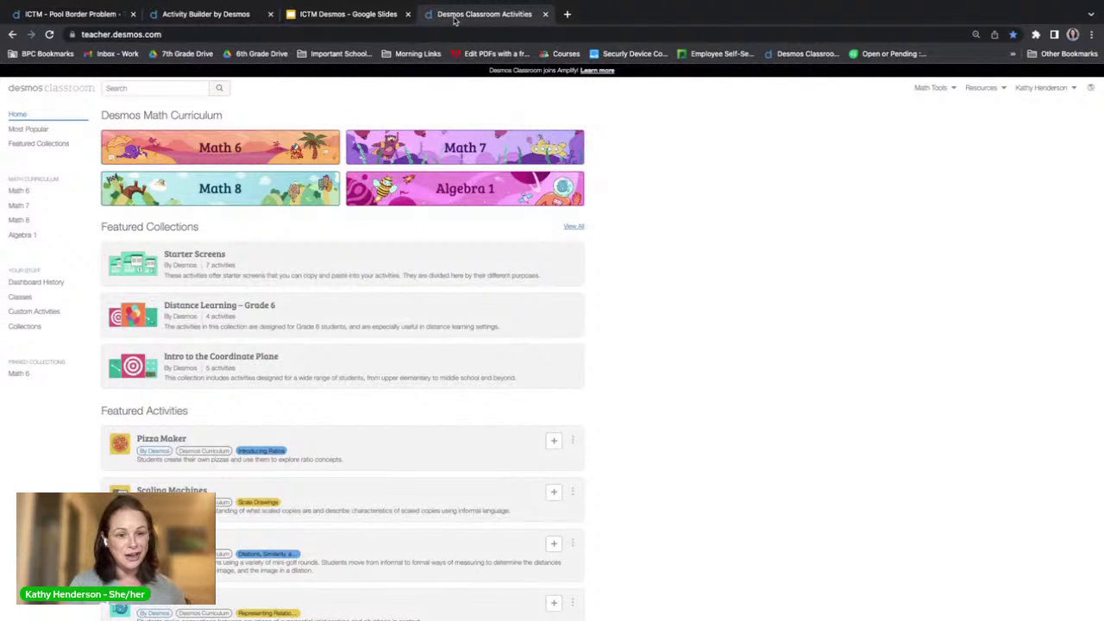
left_click(191, 263)
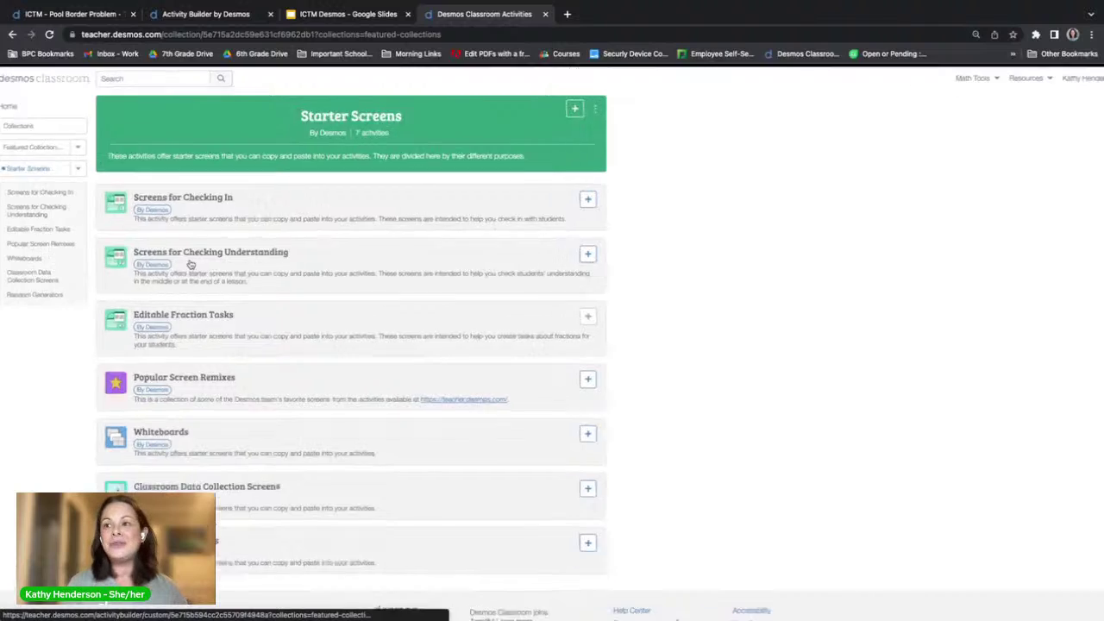
scroll(191, 263, "up", 5, "ctrl")
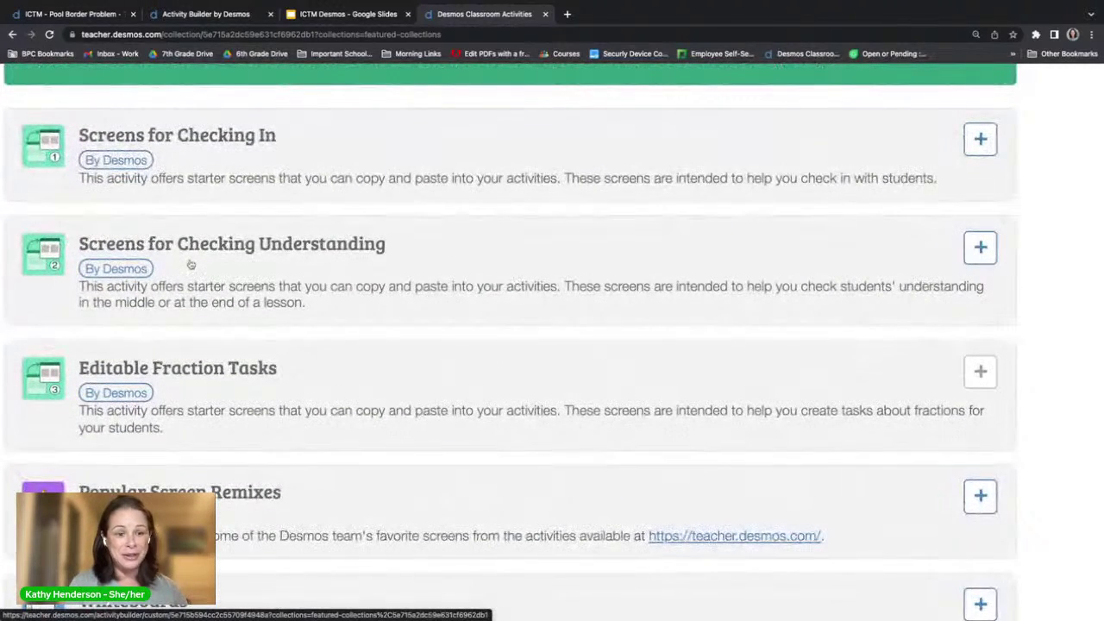
left_click(273, 137)
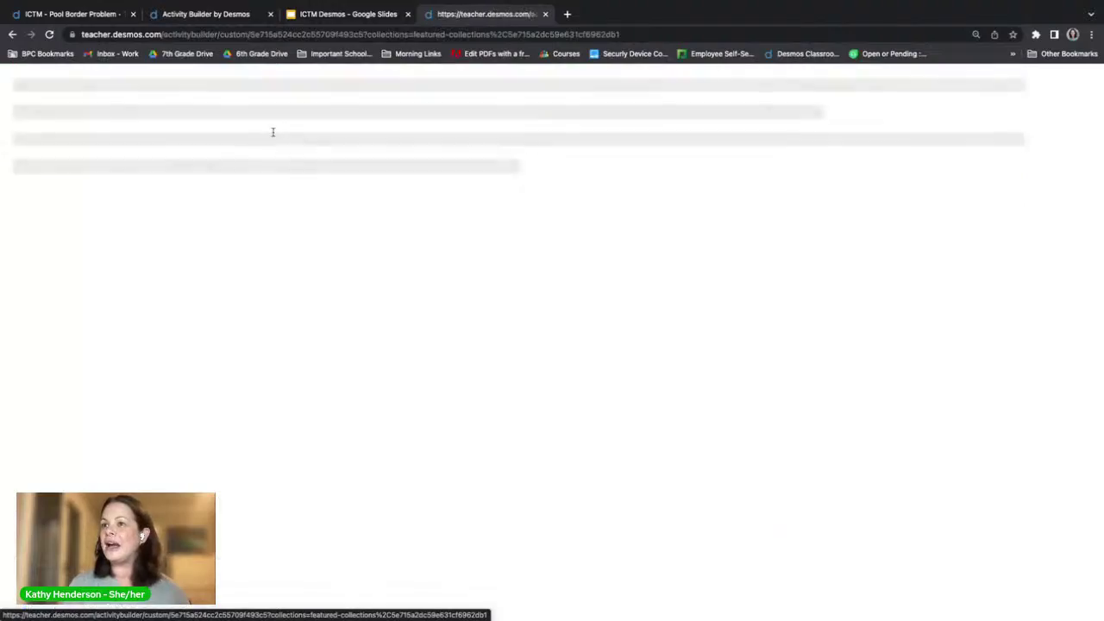
scroll(273, 133, "down", 5)
scroll(273, 134, "down", 3)
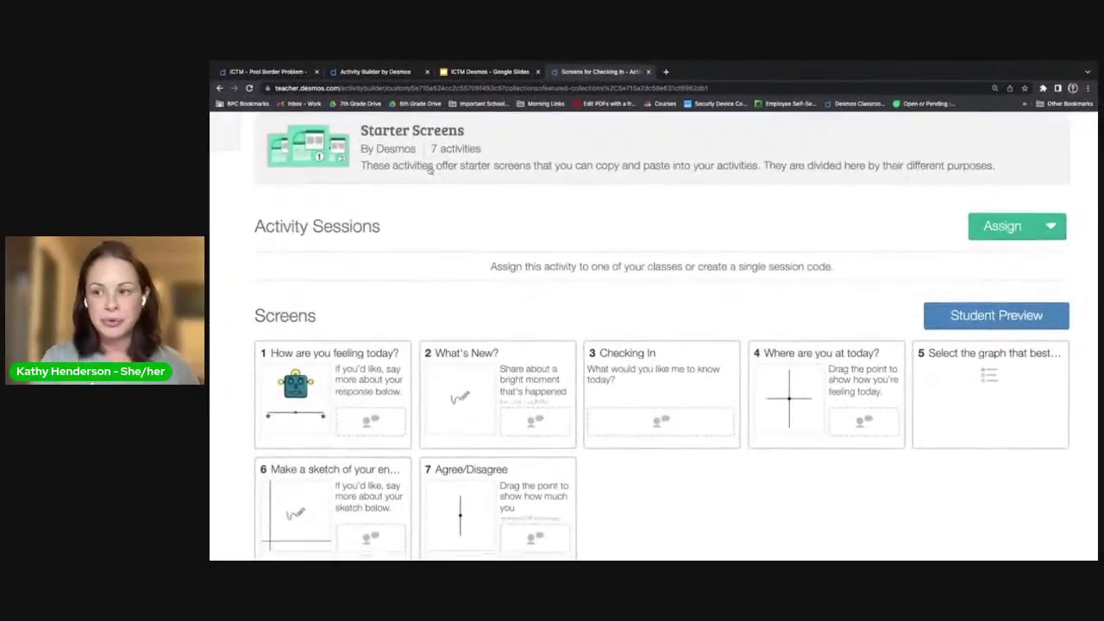
scroll(429, 169, "down", 2)
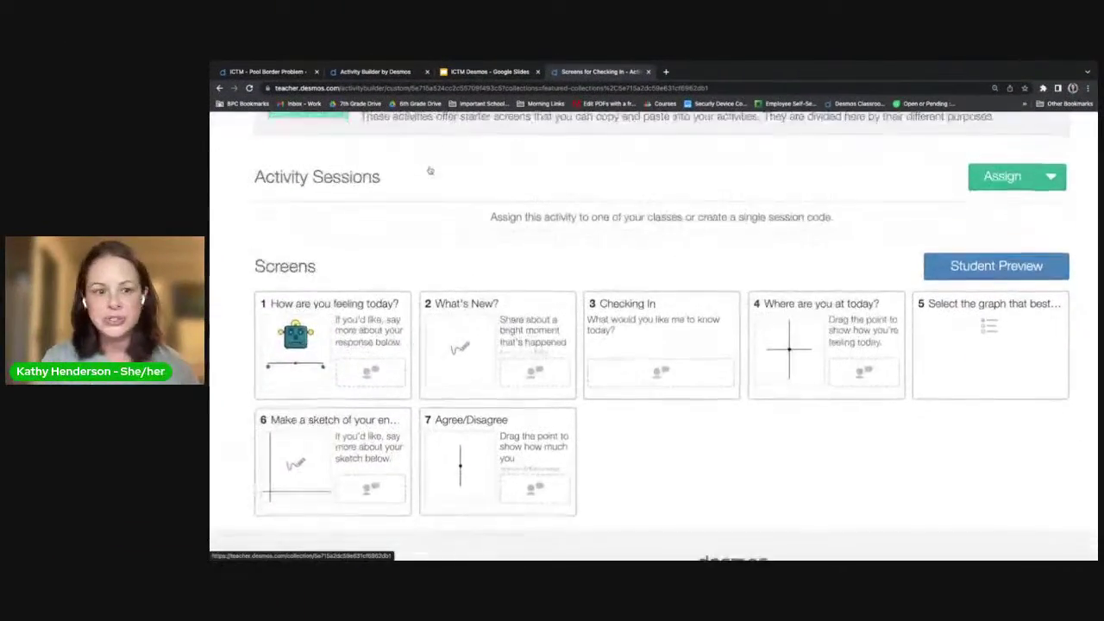
- Preview the "How are you feeling today?" screen, try its robot slider and copy the screen
left_click(319, 301)
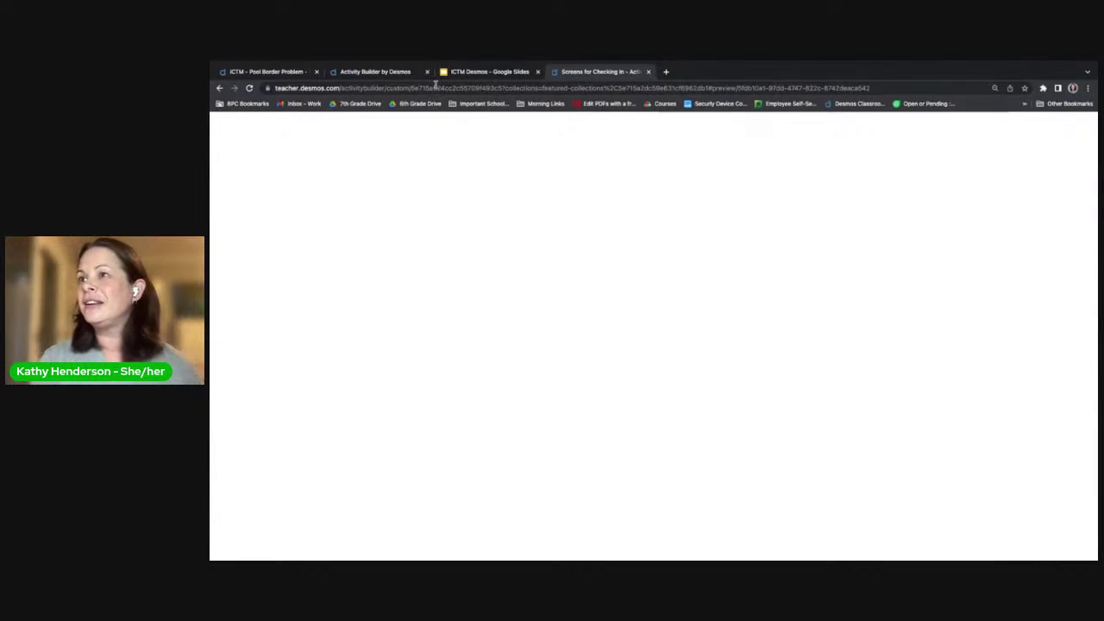
left_click(436, 88)
key("Return")
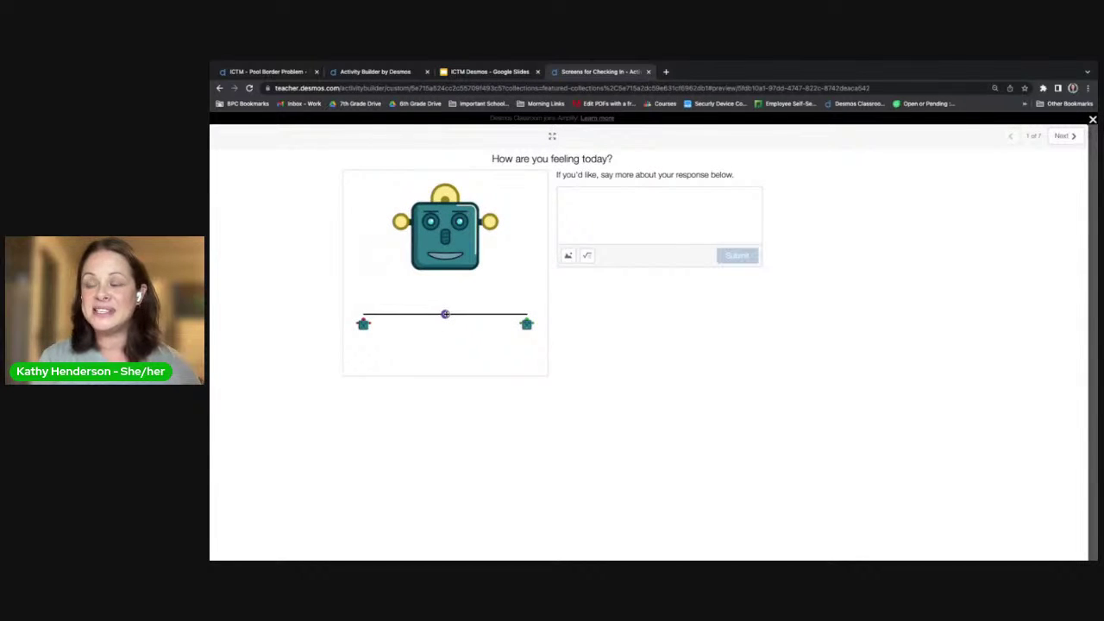
mouse_move(445, 314)
left_mouse_down()
mouse_move(518, 317)
mouse_move(371, 317)
mouse_move(450, 325)
left_mouse_up()
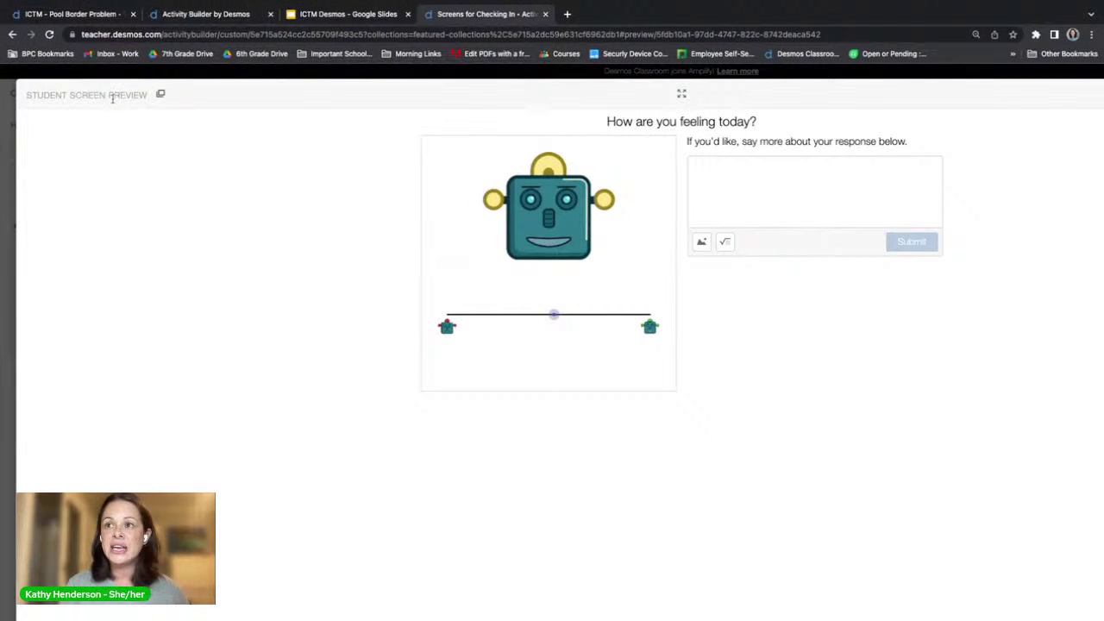
scroll(161, 95, "up", 3)
left_click(161, 95)
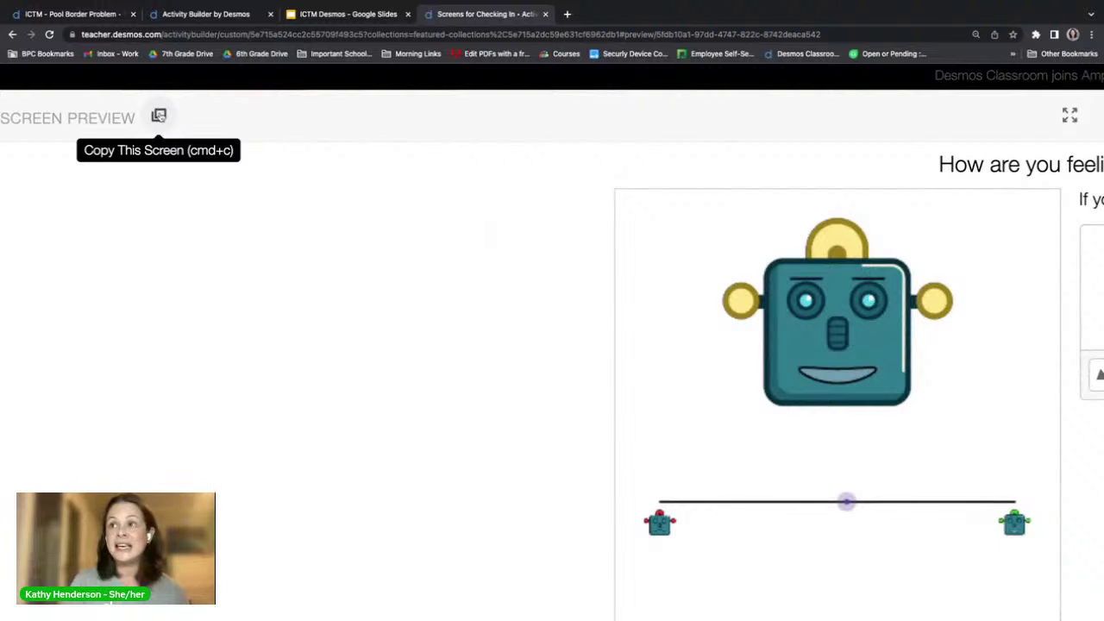
- Paste the copied check-in screen into the Pizza Maker copy and move it ahead of the Warm-Up screen
left_click(201, 14)
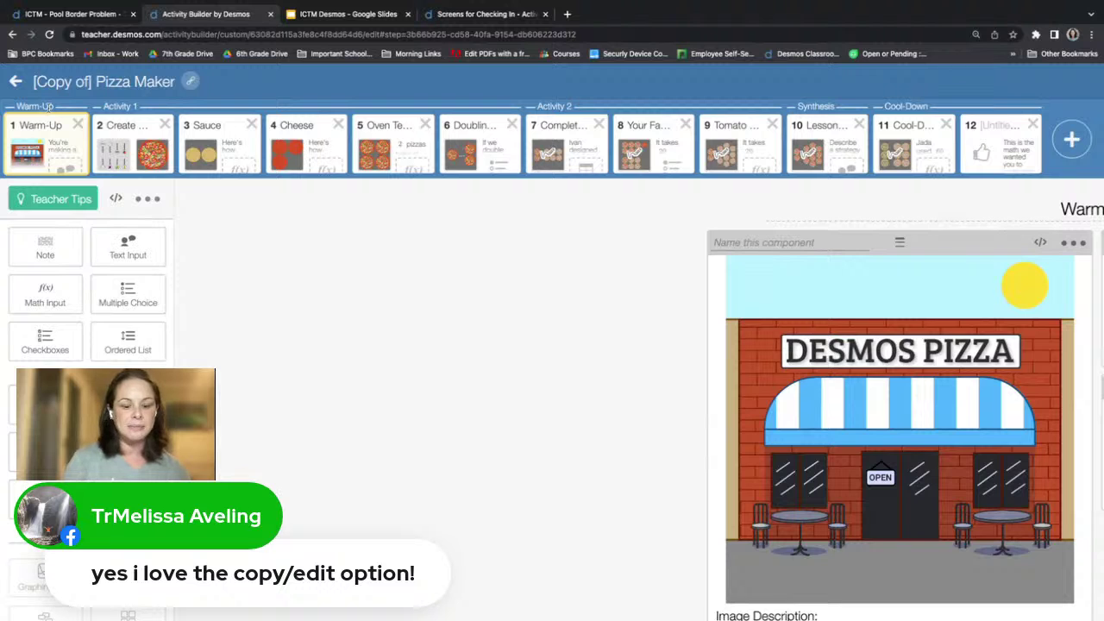
key("ctrl+v")
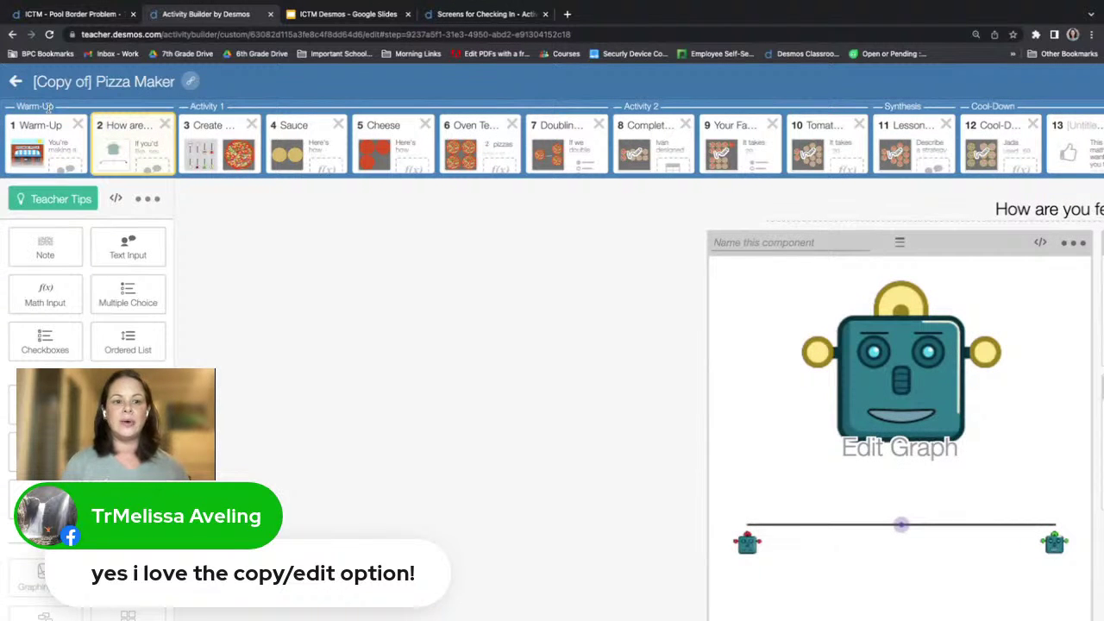
key("ctrl+plus")
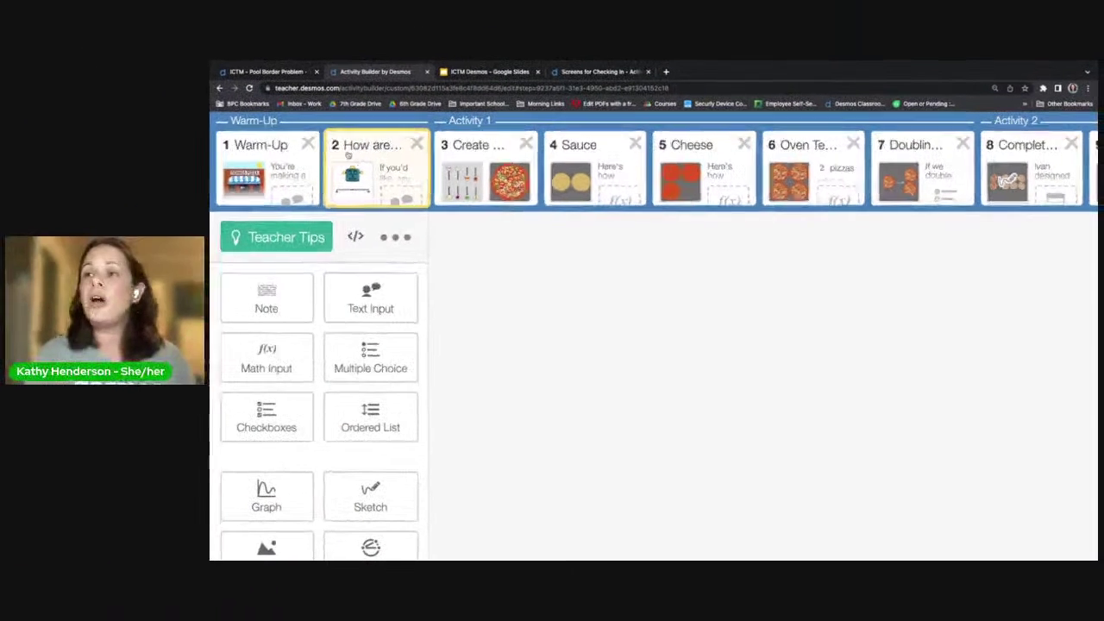
left_click_drag(364, 152, 260, 156)
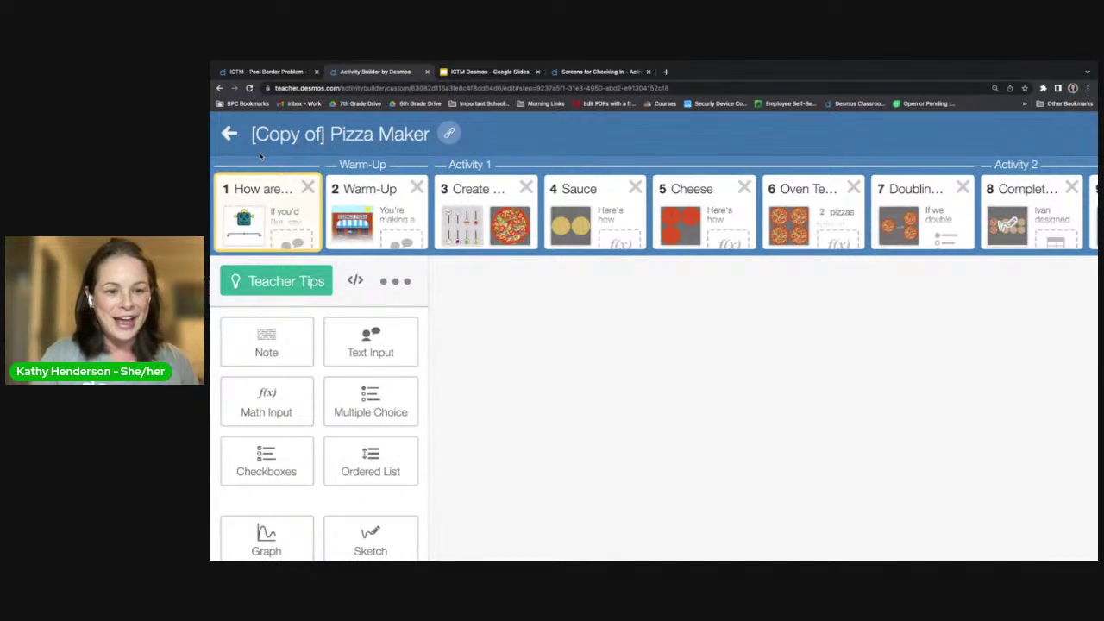
- Rename the copied activity to "Pizza Maker w/ Robot Check In" and save its details
left_click(346, 135)
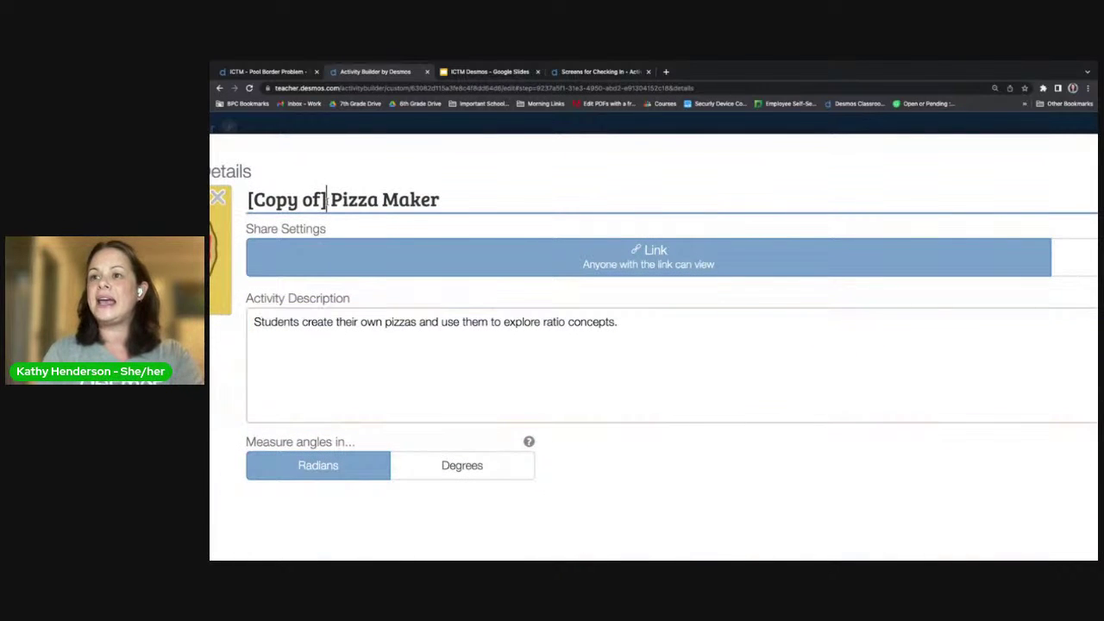
left_click_drag(327, 200, 248, 200)
key("BackSpace")
key("Delete")
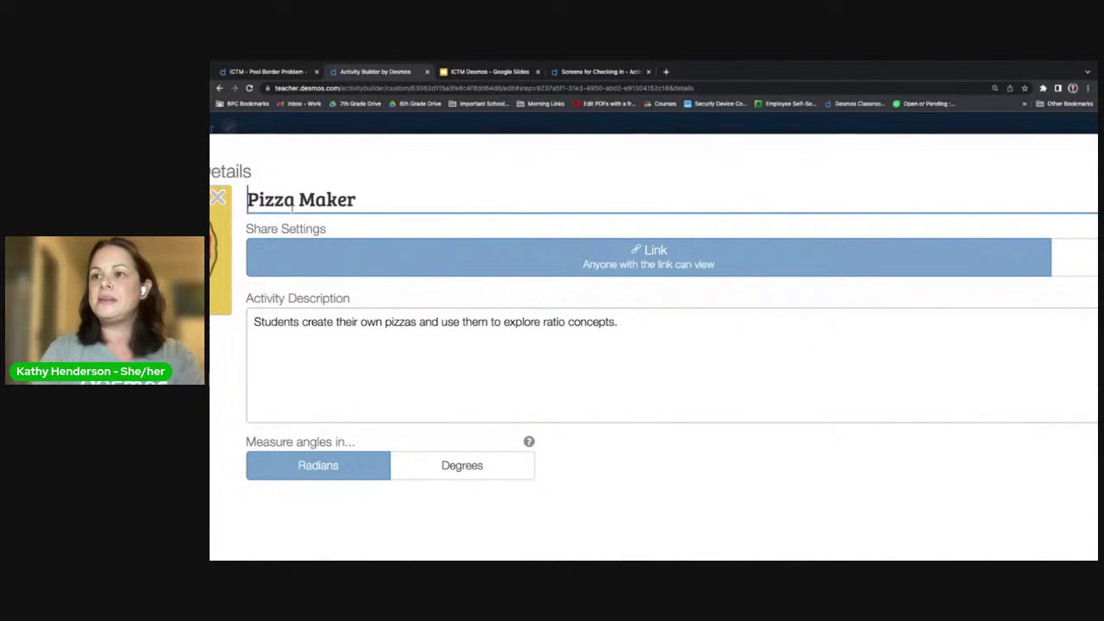
left_click(375, 199)
type("w/")
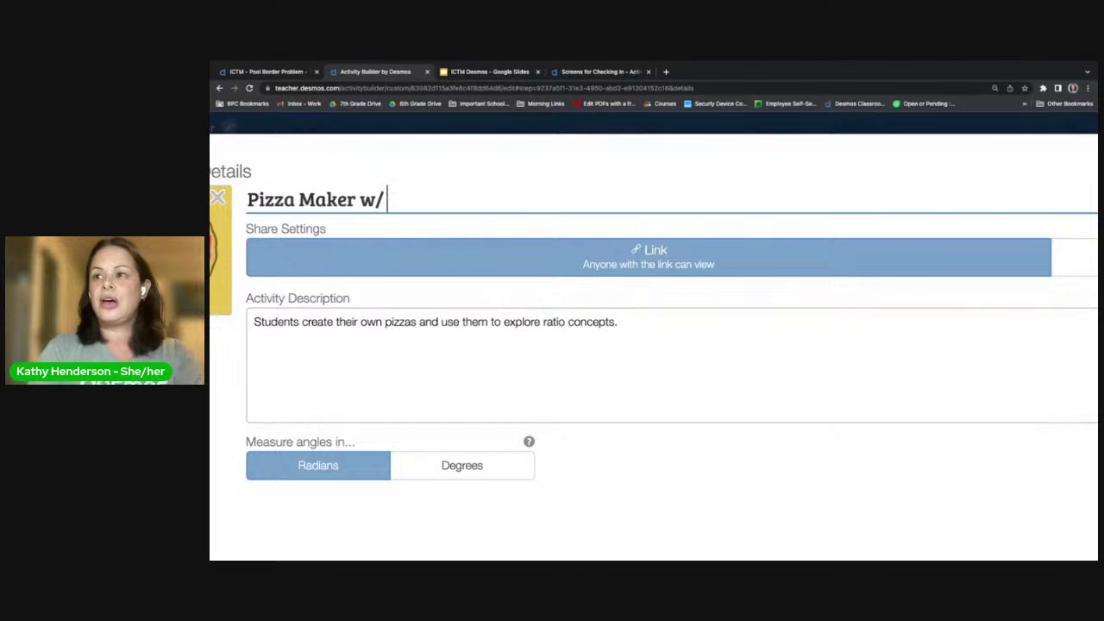
type(" Robot Ch")
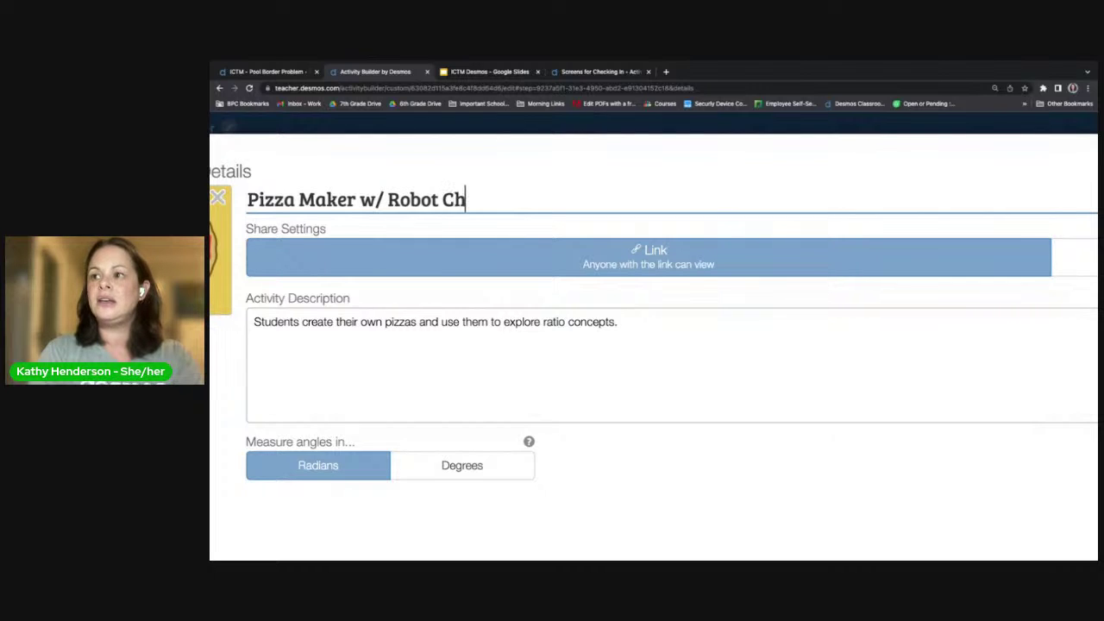
type("eck In")
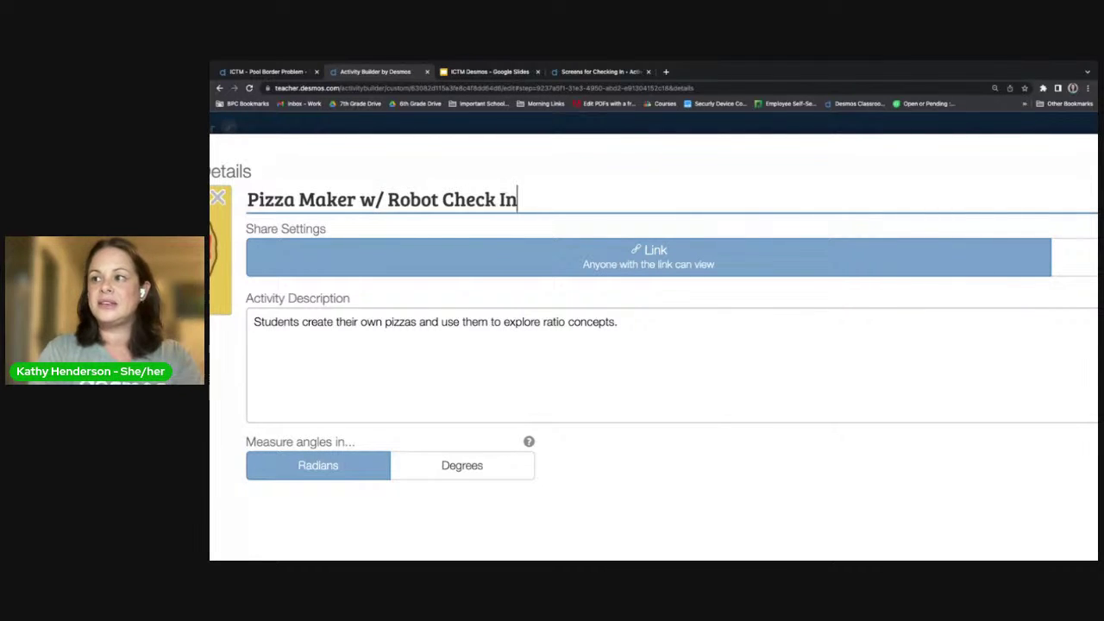
key("ctrl+0")
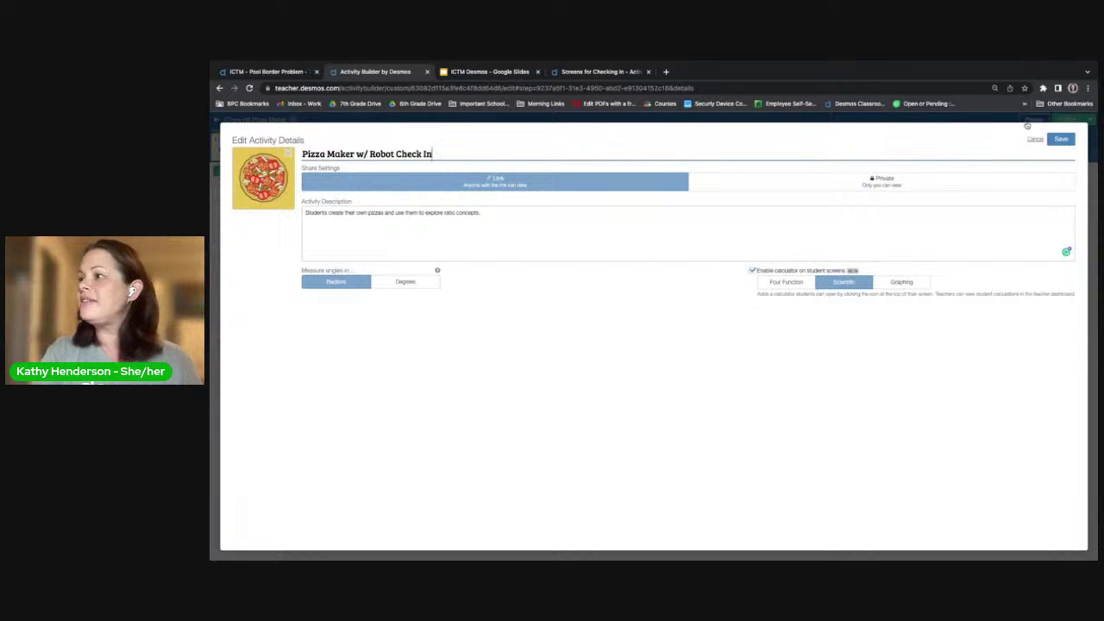
left_click(1061, 139)
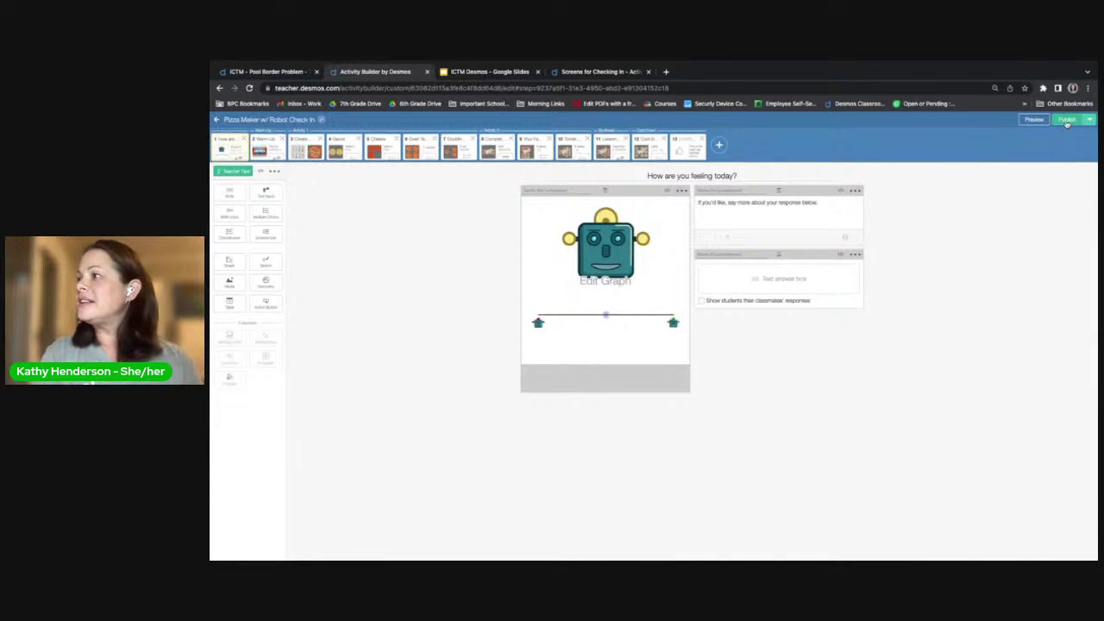
- Publish the edited Pizza Maker activity and show it in the Custom Activities list
scroll(1067, 124, "up", 5)
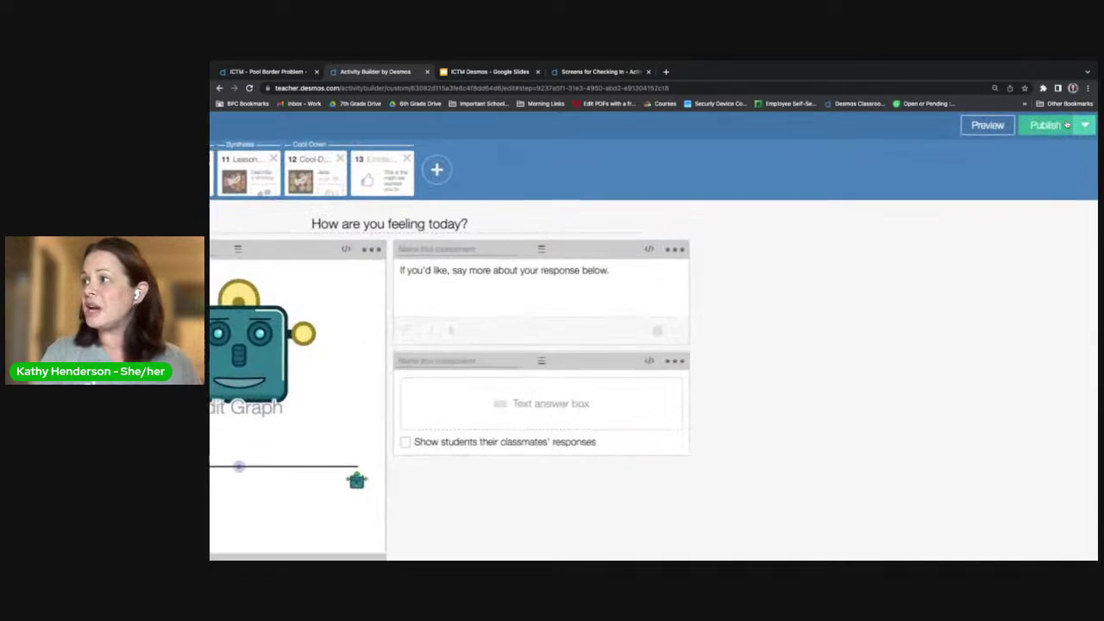
left_click(1043, 127)
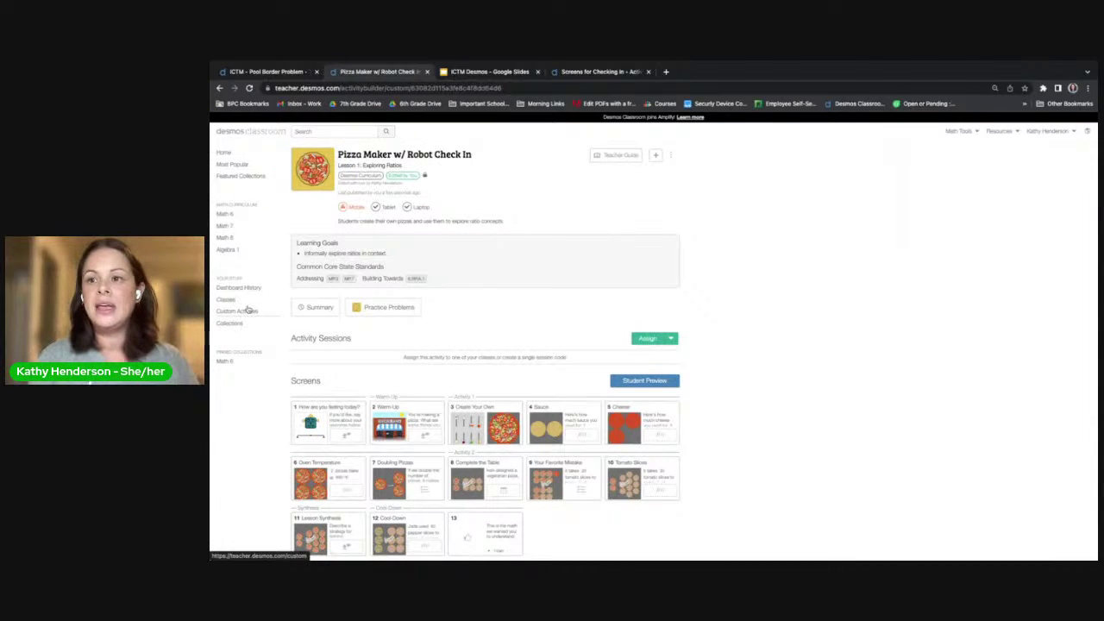
scroll(247, 308, "up", 5)
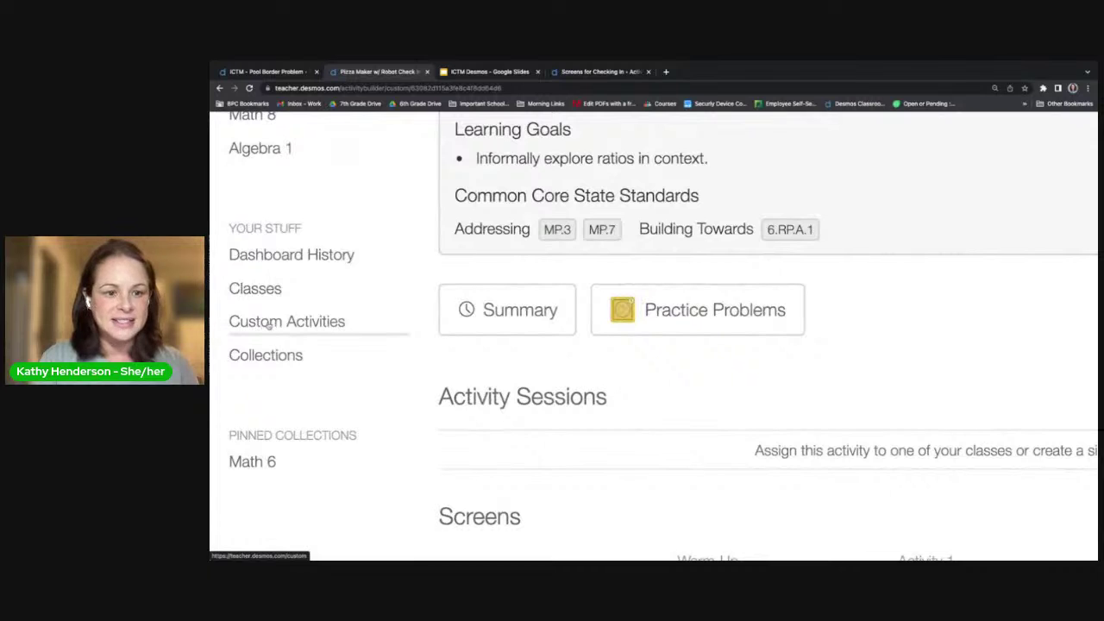
left_click(267, 326)
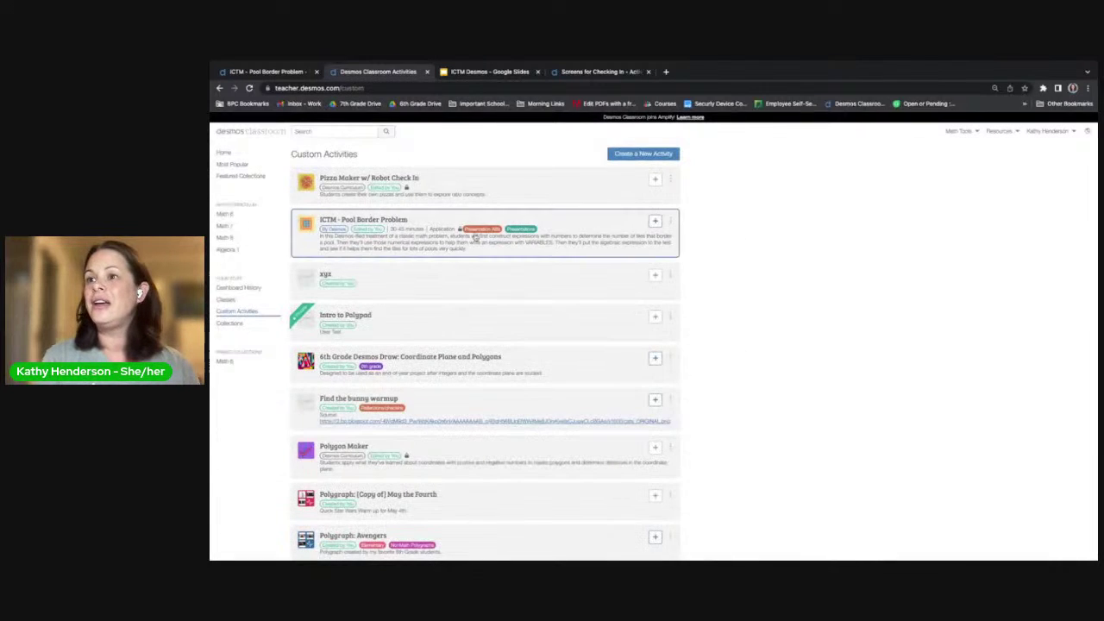
scroll(477, 237, "up", 5)
scroll(462, 223, "down", 5)
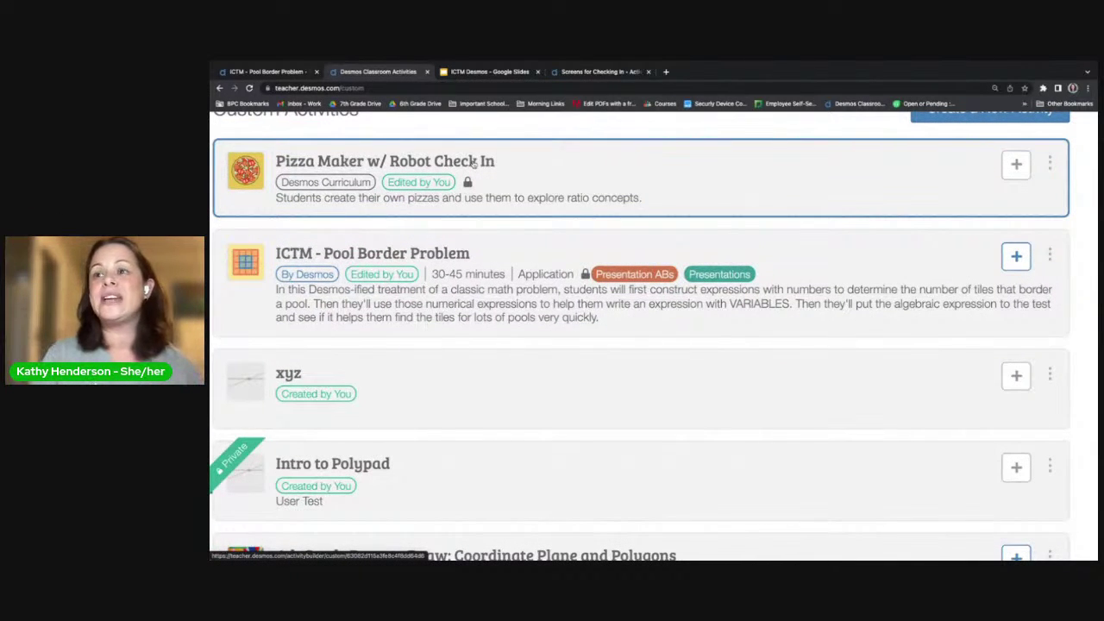
scroll(473, 162, "down", 5)
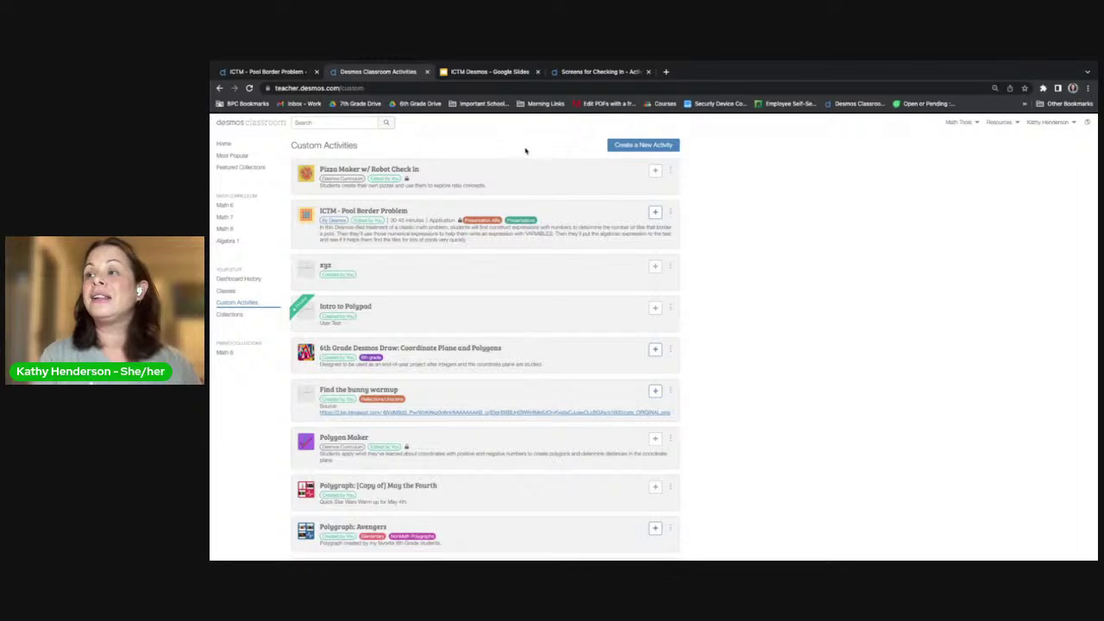
- Open Getting to Know Each Other from the most popular activities and review its description and screens
left_click(233, 157)
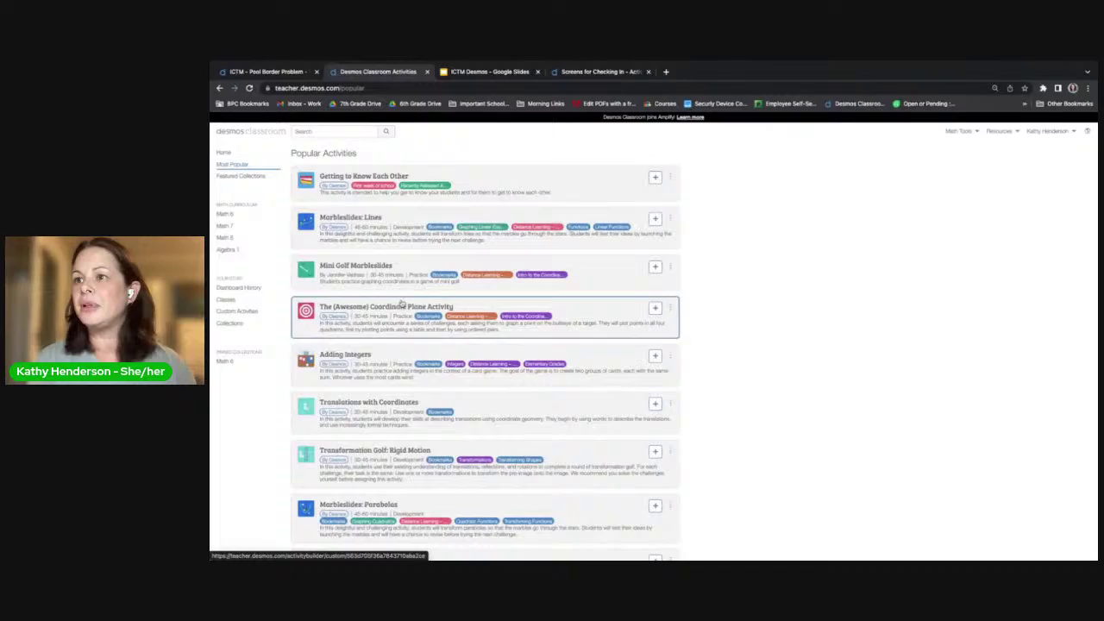
left_click(492, 187)
scroll(447, 252, "up", 5)
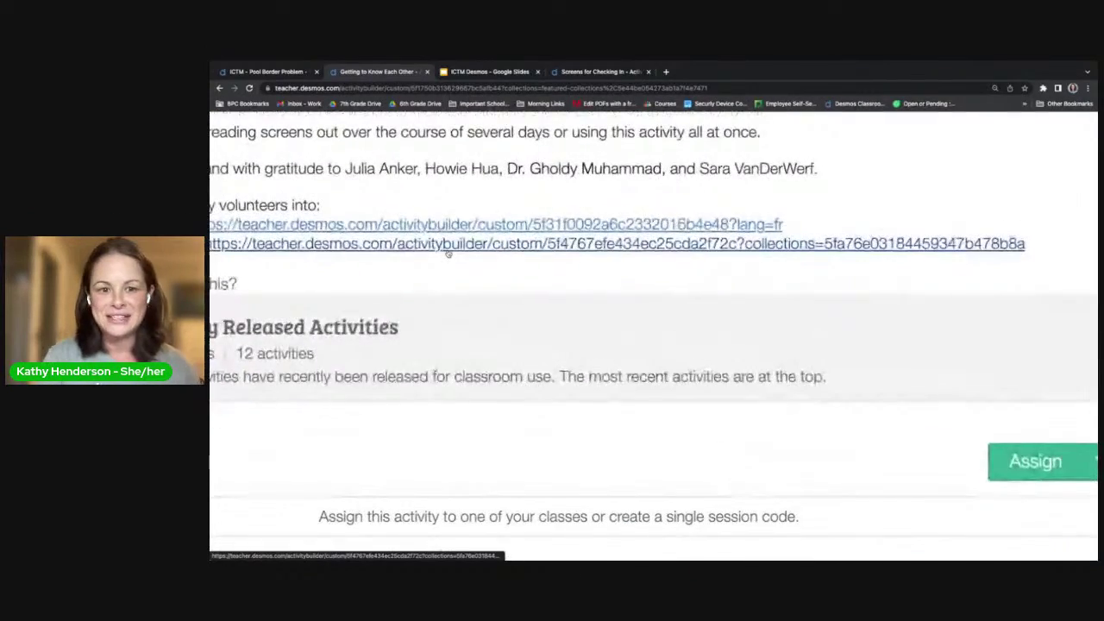
scroll(448, 252, "down", 5)
scroll(448, 252, "up", 1)
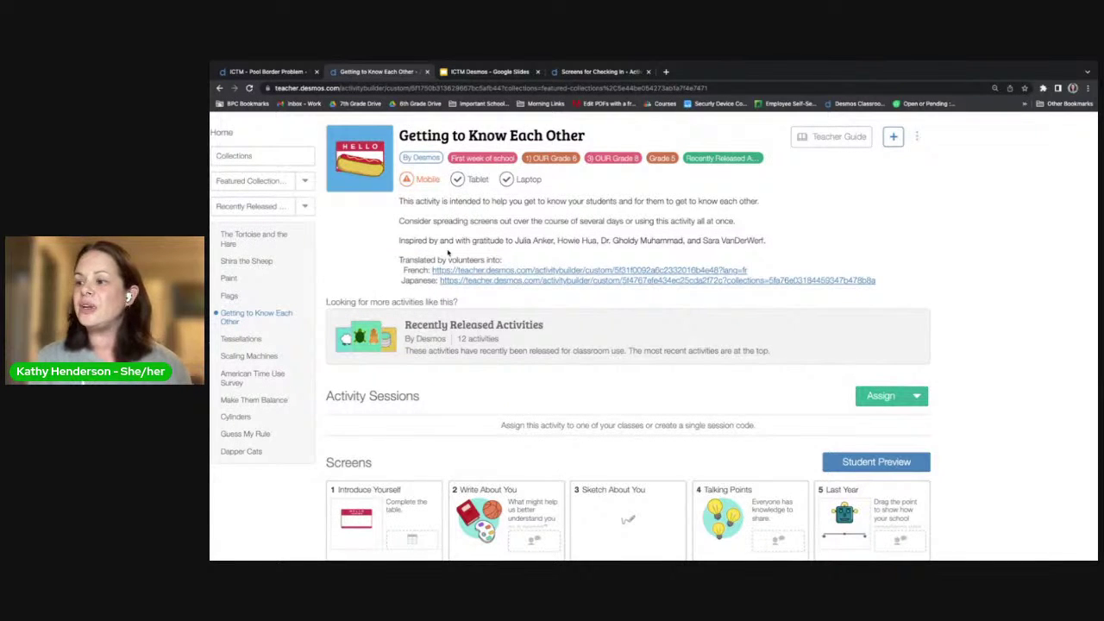
scroll(448, 251, "down", 1)
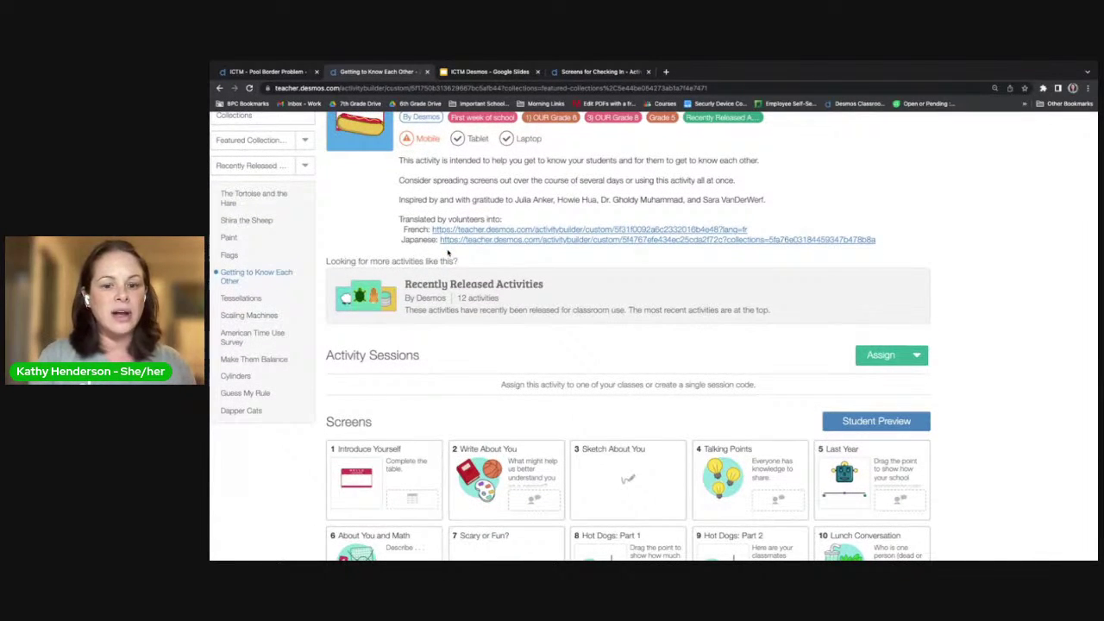
scroll(448, 252, "down", 4)
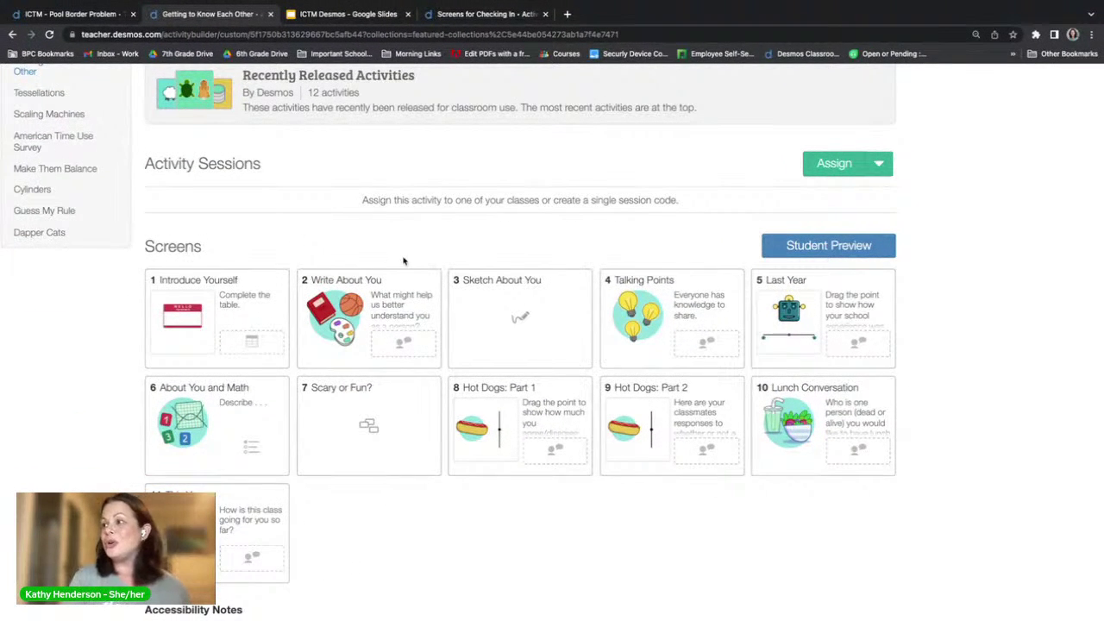
- Make an editable copy of the Getting to Know Each Other activity
scroll(403, 261, "up", 7)
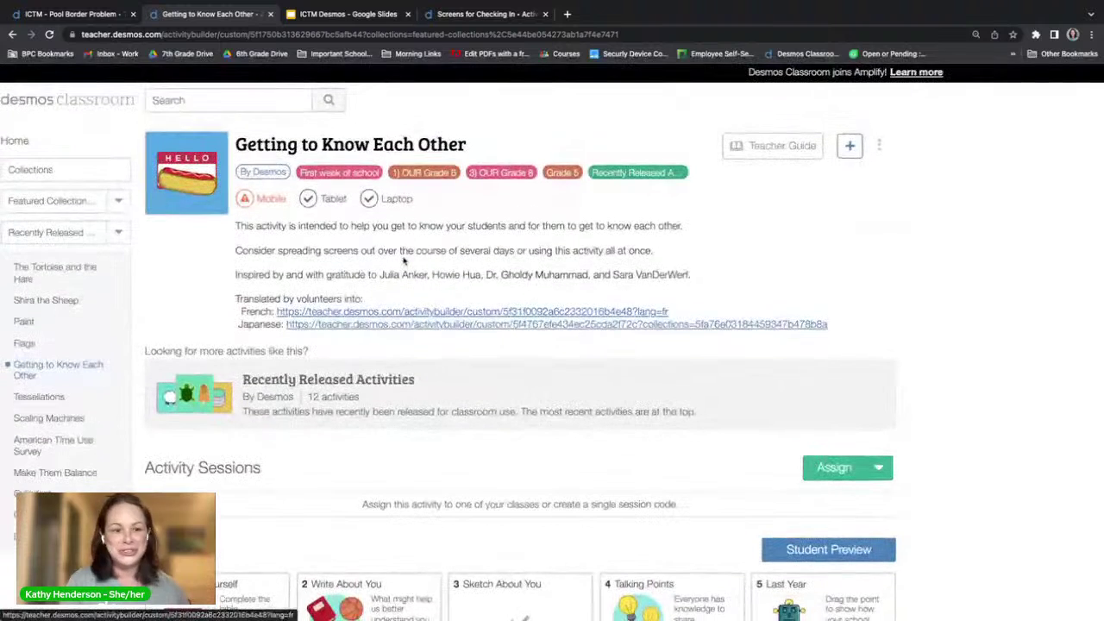
left_click(879, 147)
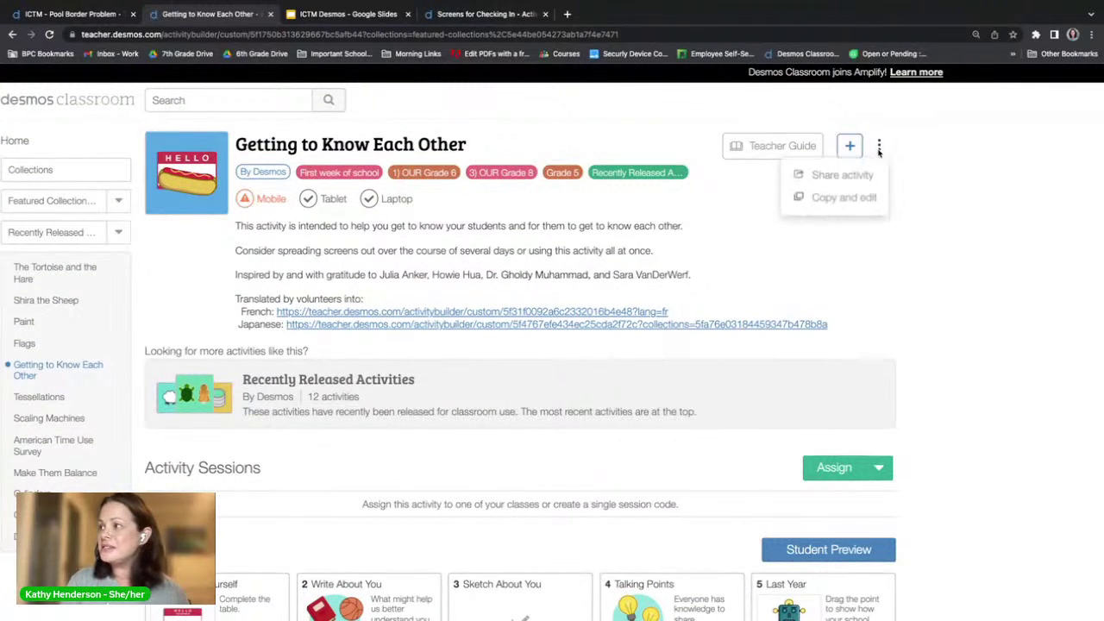
left_click(852, 198)
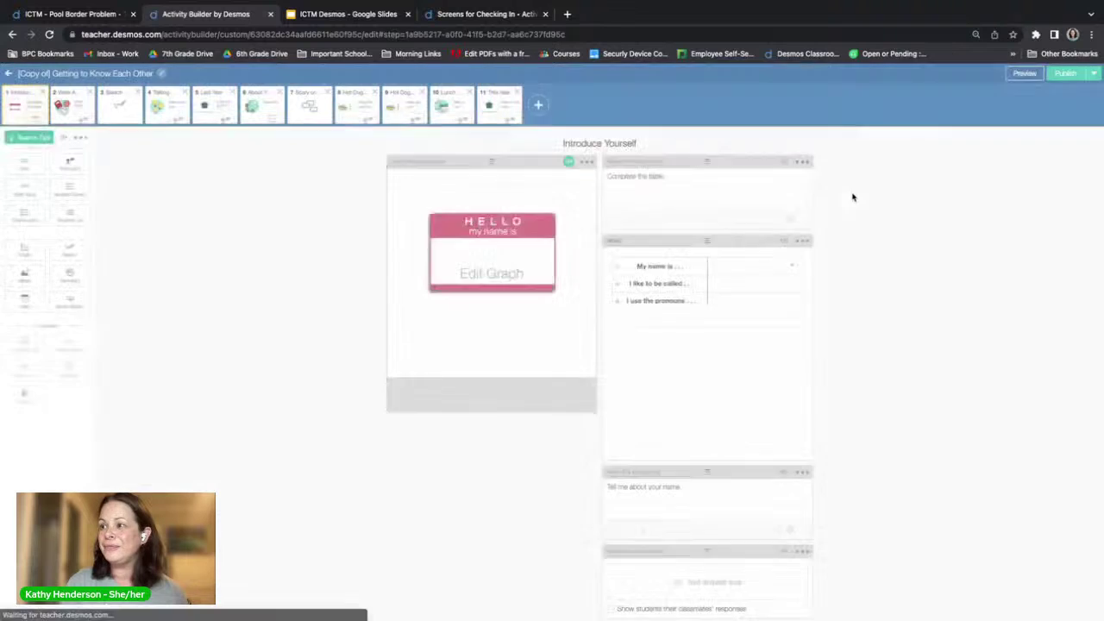
- Return to the check-in screens page, close its student preview, and open Screens for Checking Understanding from the Starter Screens collection
left_click(513, 16)
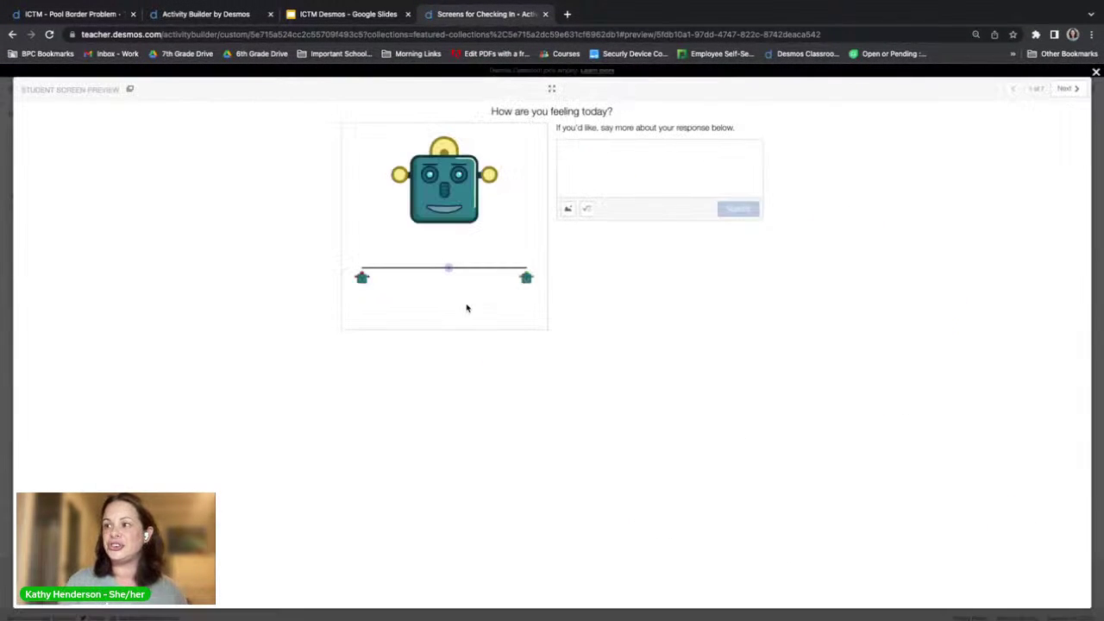
left_click(1096, 72)
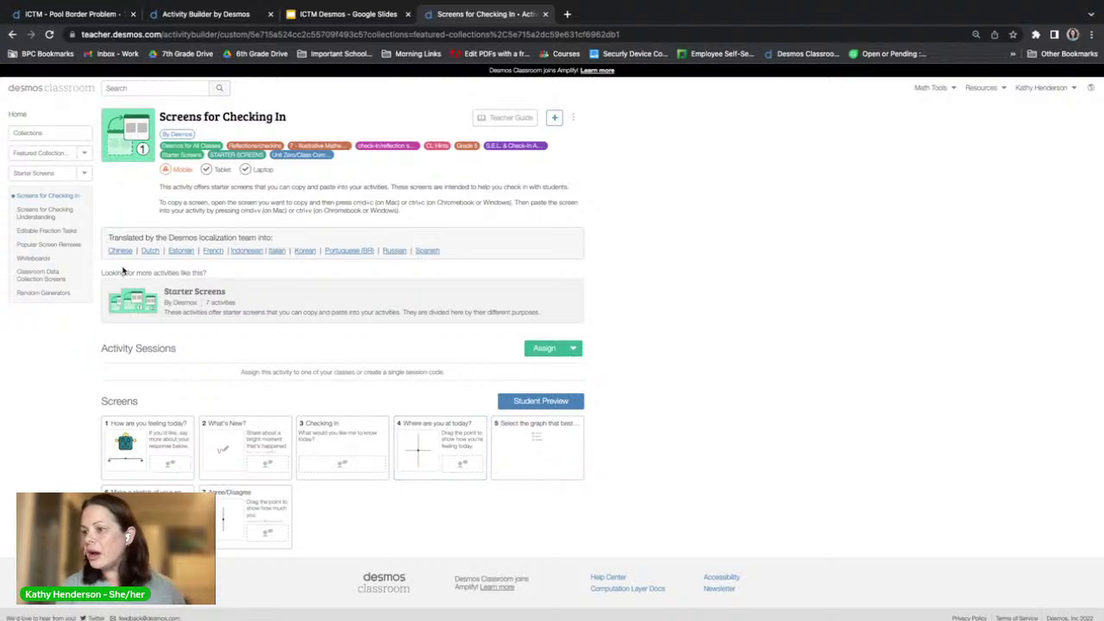
left_click(39, 173)
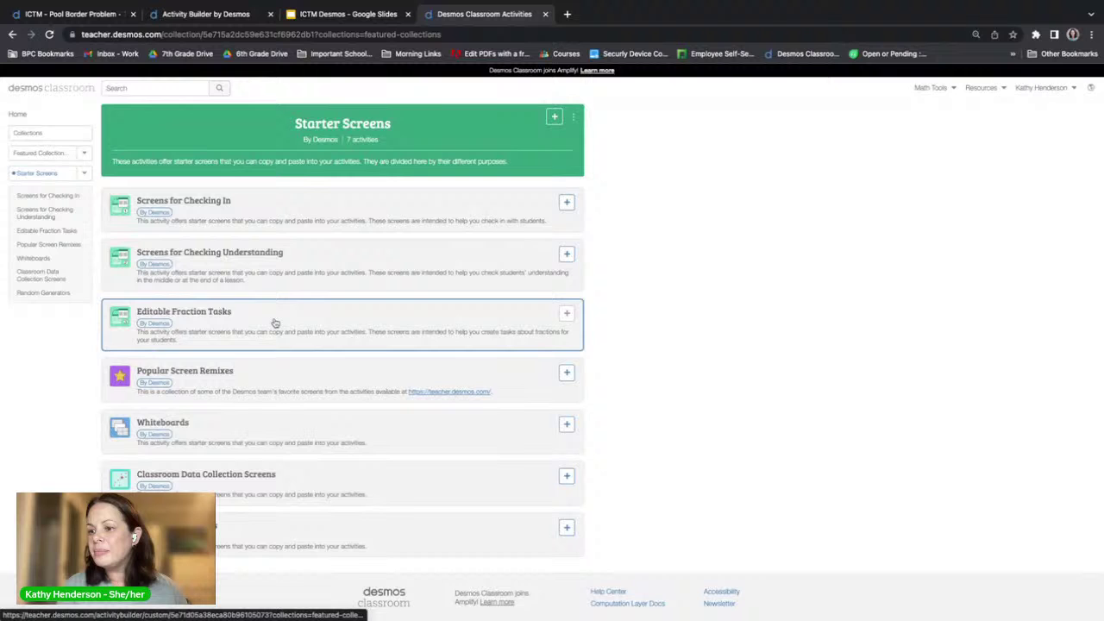
left_click(290, 267)
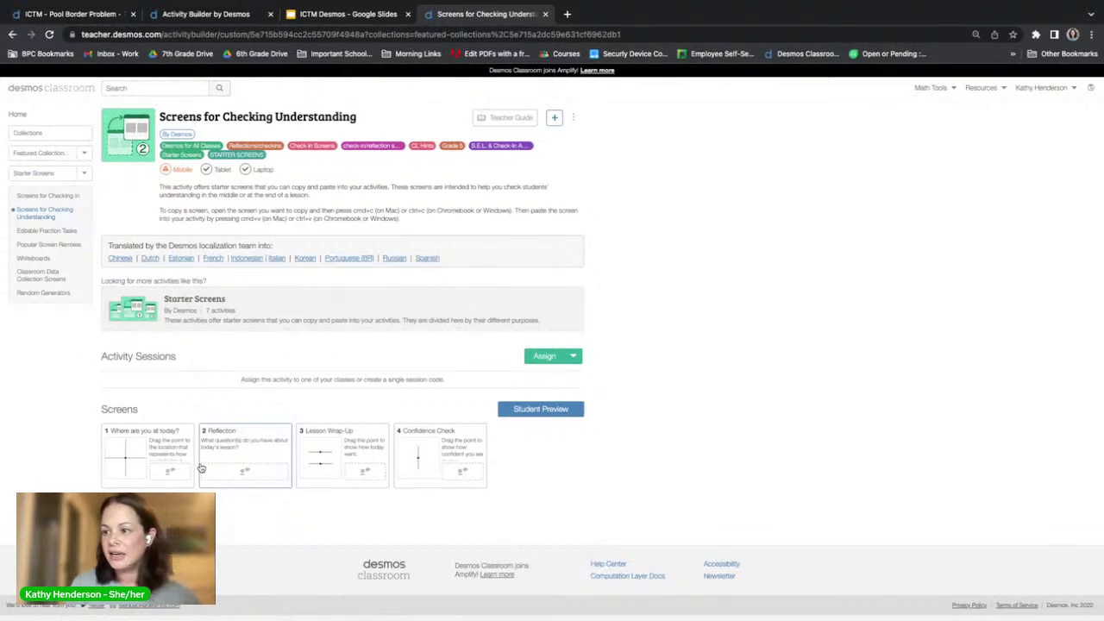
- Open the Lesson Wrap-Up screen's student preview and copy that screen
scroll(200, 469, "down", 3)
left_click(368, 458)
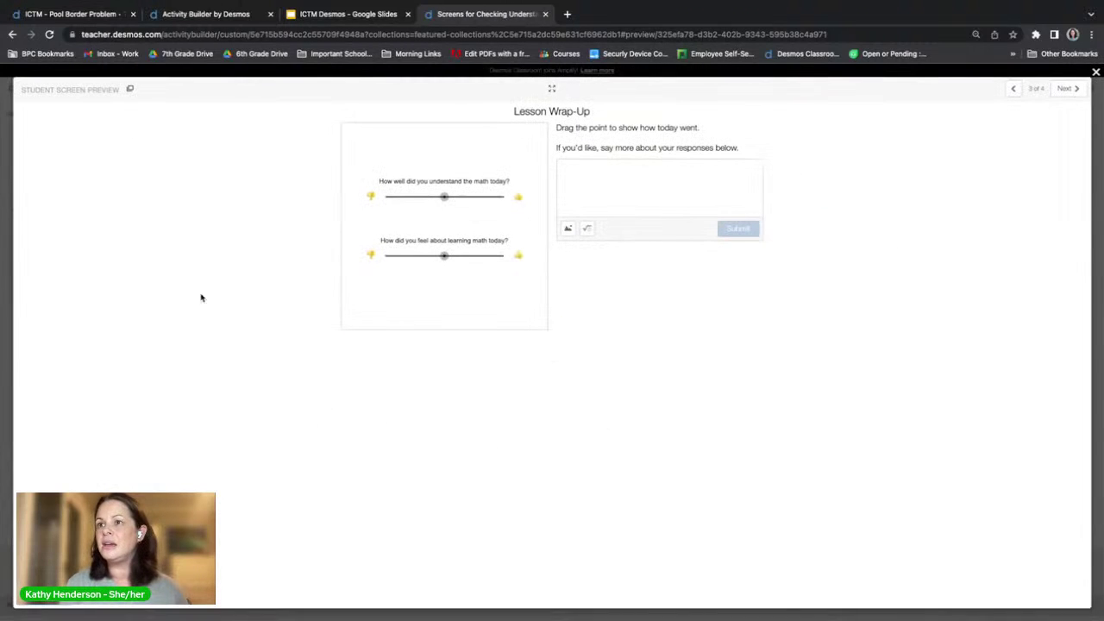
left_click(129, 90)
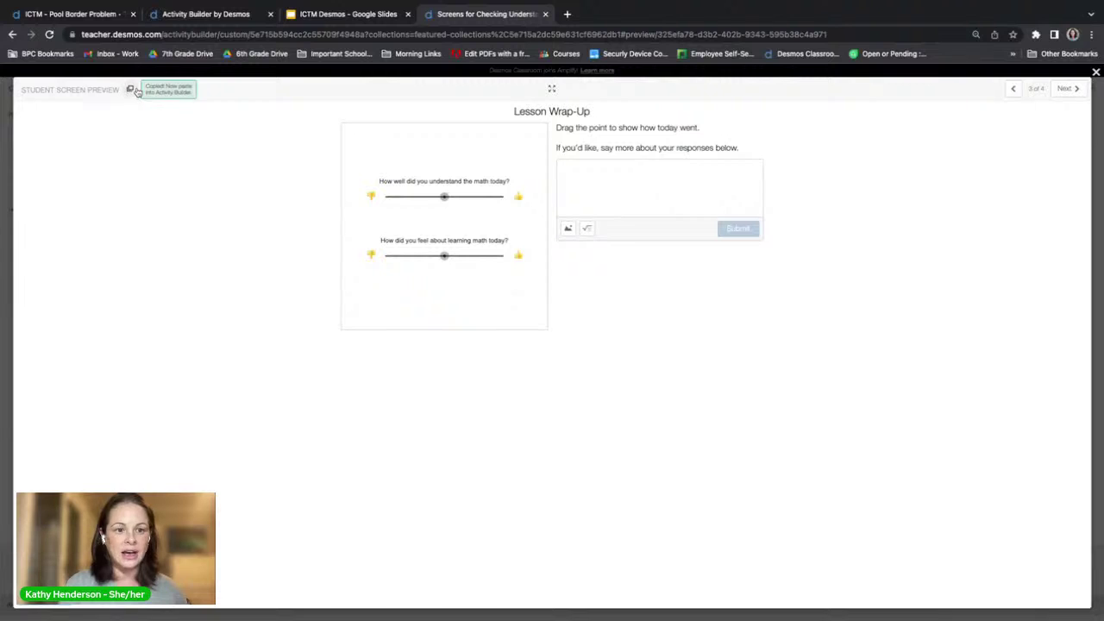
left_click(132, 90)
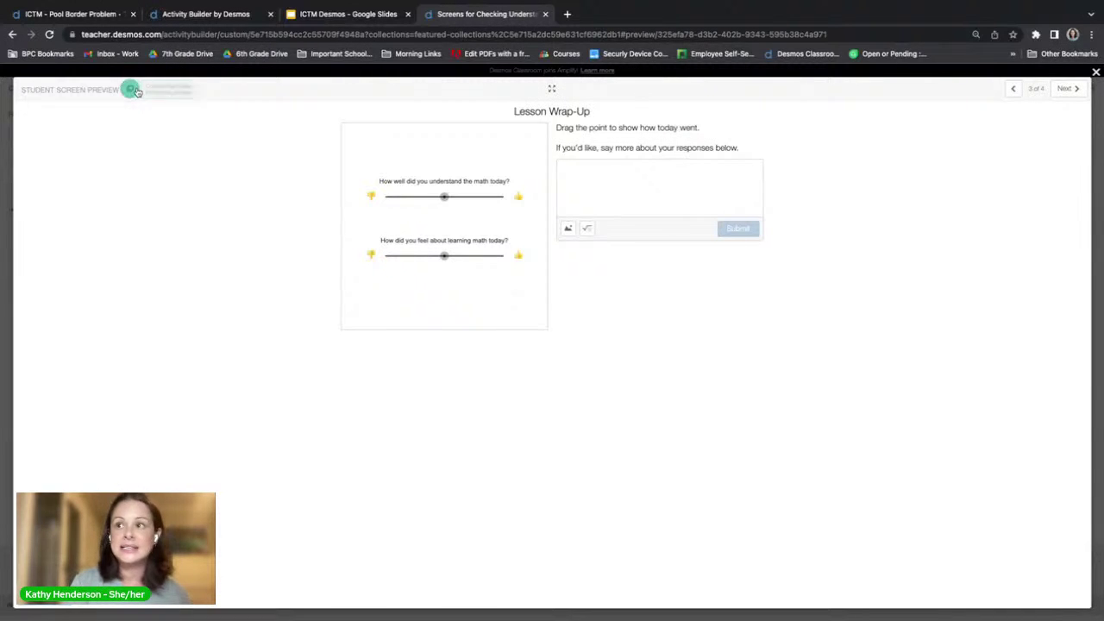
- Paste the copied Lesson Wrap-Up screen after Introduce Yourself in the Getting to Know Each Other copy
left_click(183, 15)
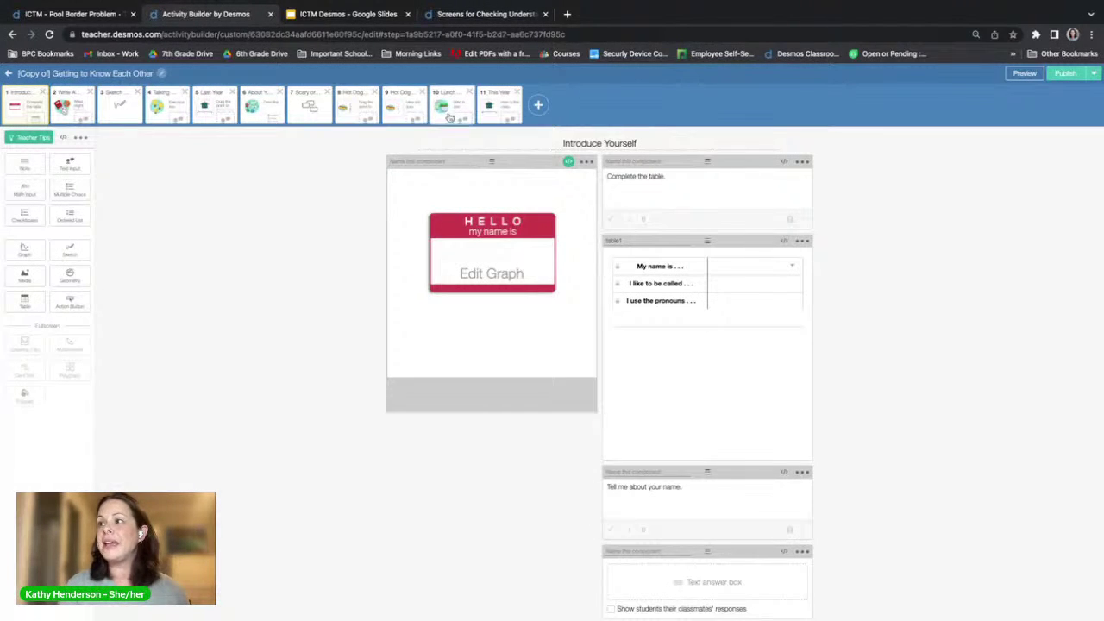
key("super+v")
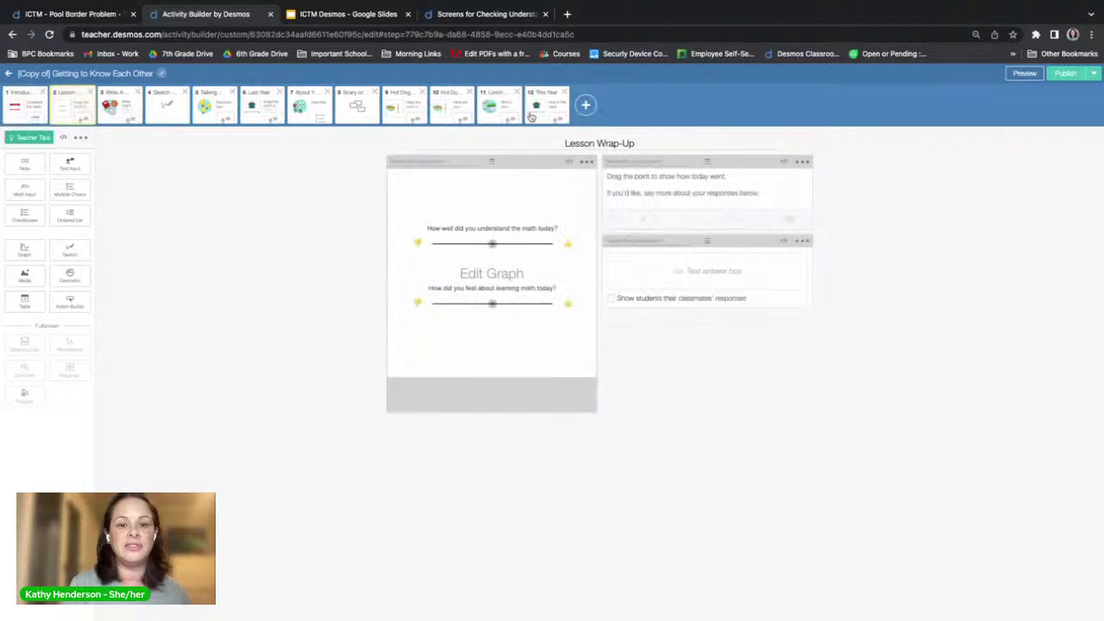
scroll(612, 107, "up", 5)
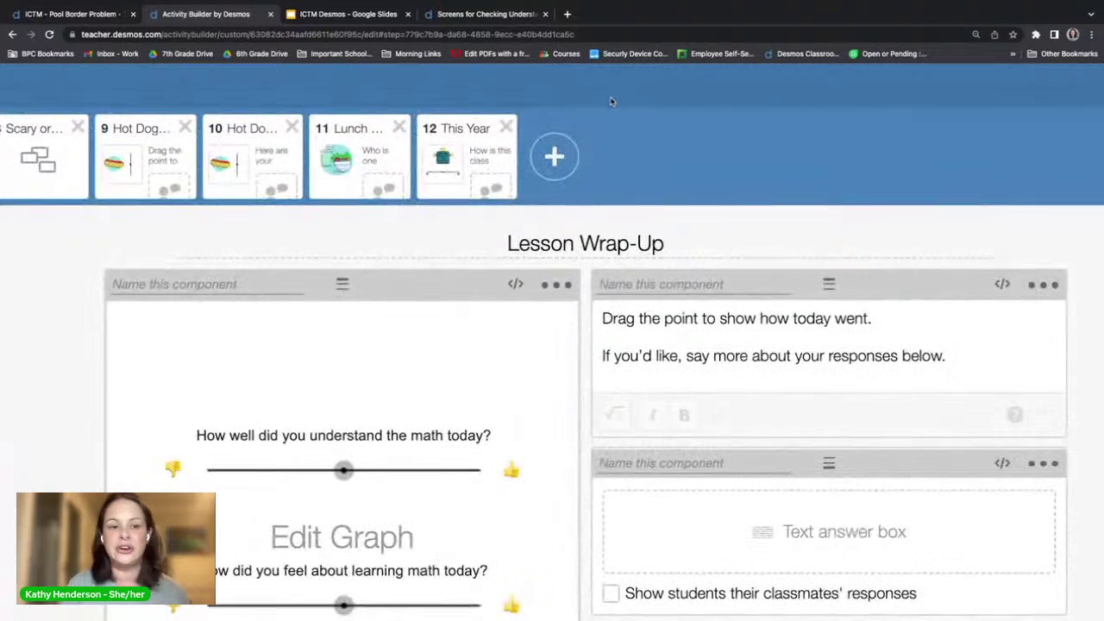
scroll(611, 98, "up", 3)
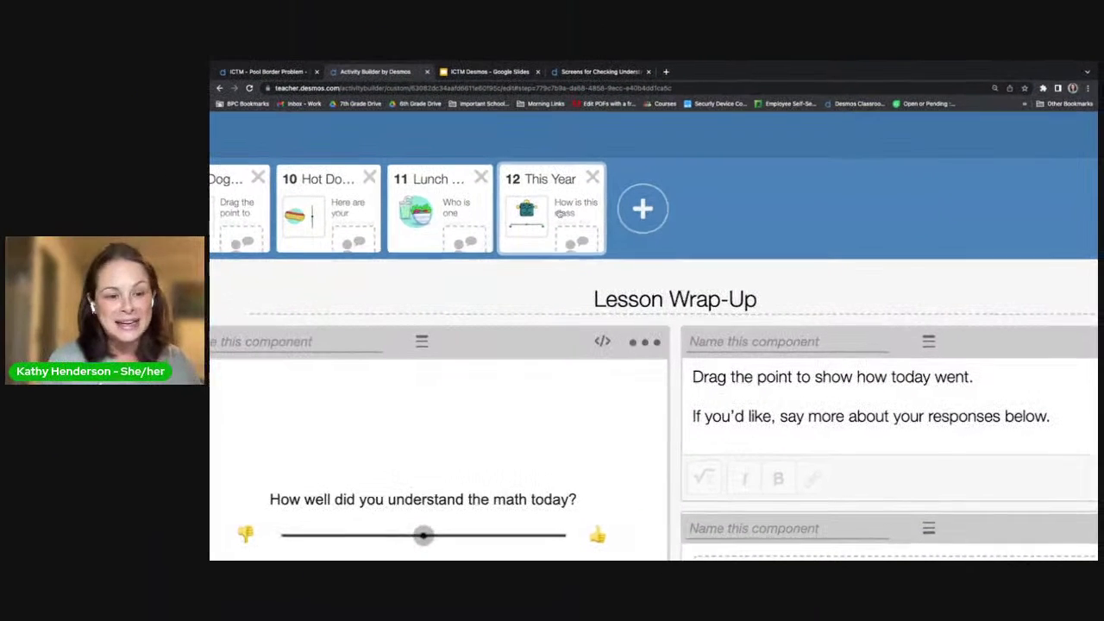
- Publish the edited copy of Getting to Know Each Other
key("ctrl+minus")
key("ctrl+minus")
key("ctrl+minus")
key("ctrl+minus")
key("ctrl+minus")
key("ctrl+minus")
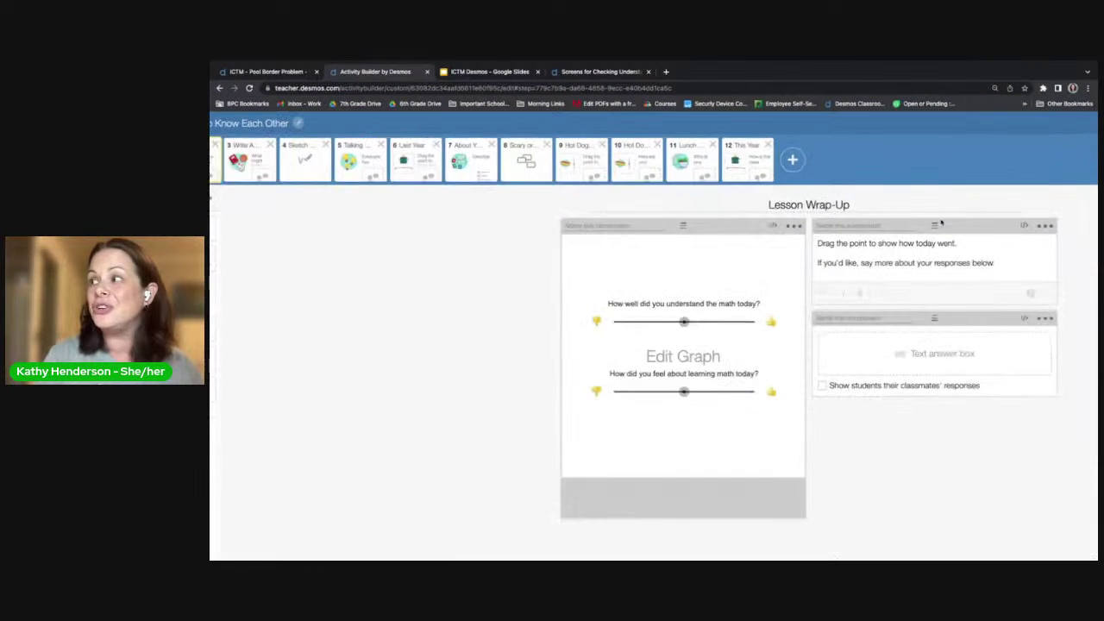
left_click(1066, 122)
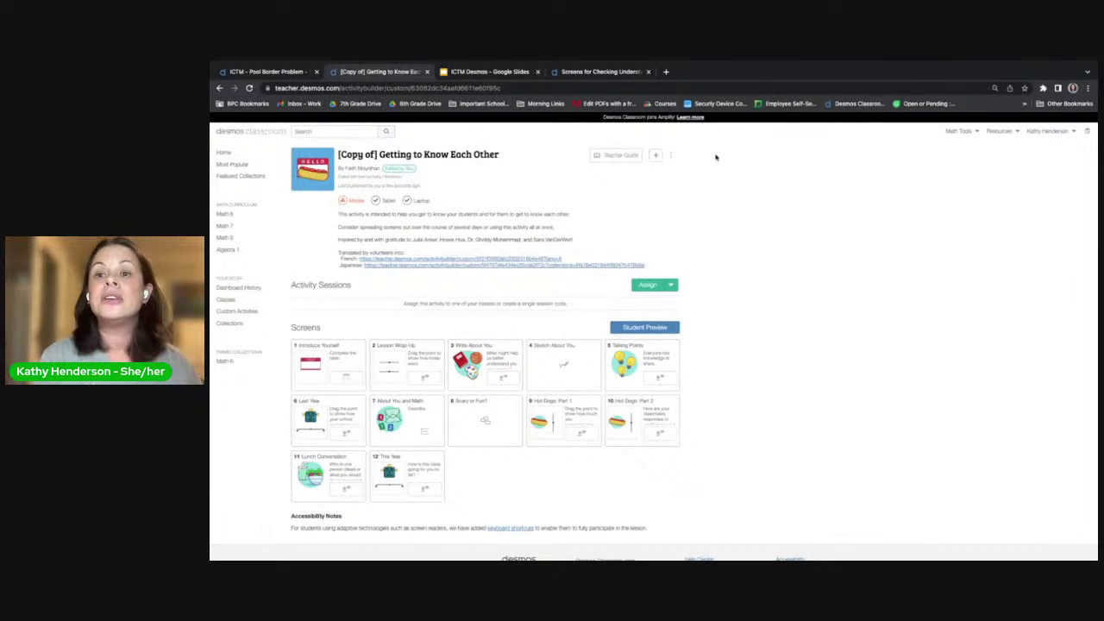
- Return to the Desmos Classroom home page and open the Custom Activities list
left_click(225, 153)
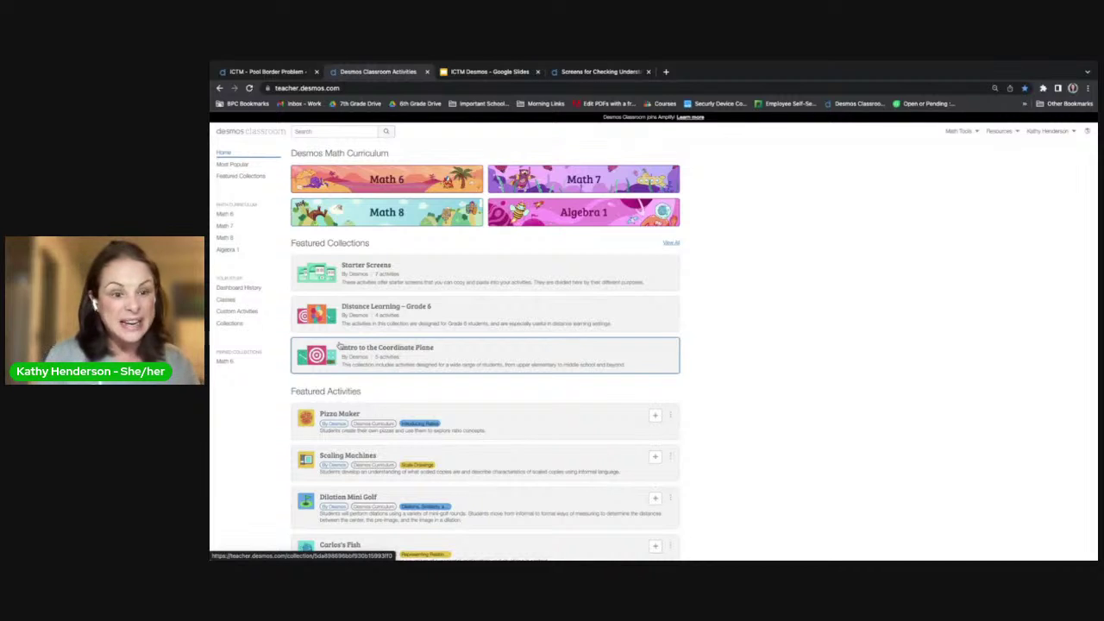
key("ctrl+plus")
key("ctrl+plus")
key("ctrl+plus")
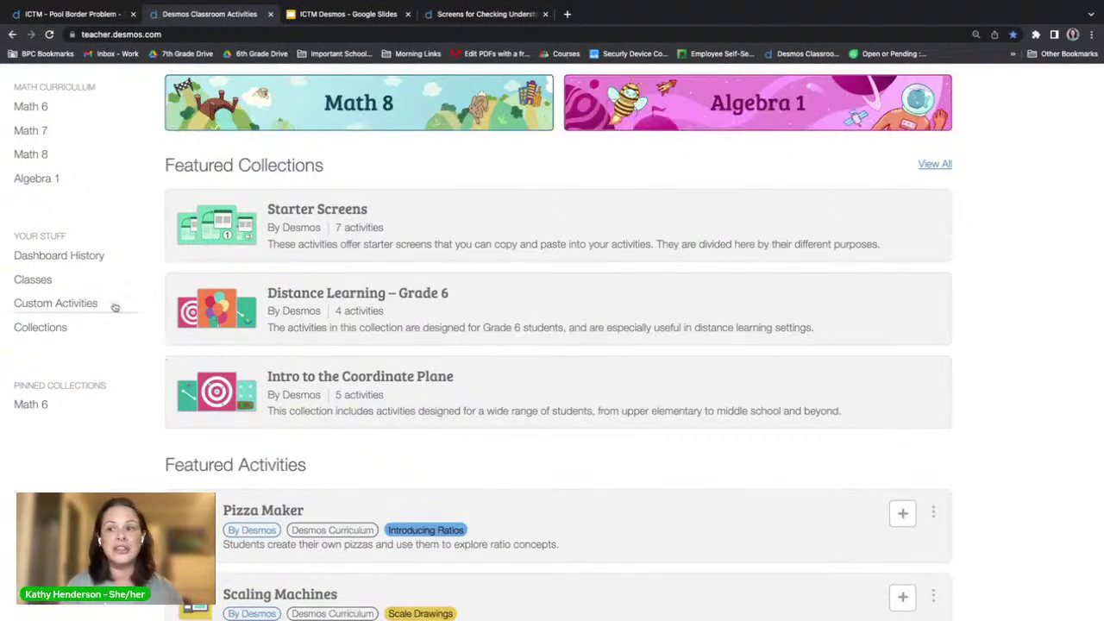
scroll(71, 322, "up", 5)
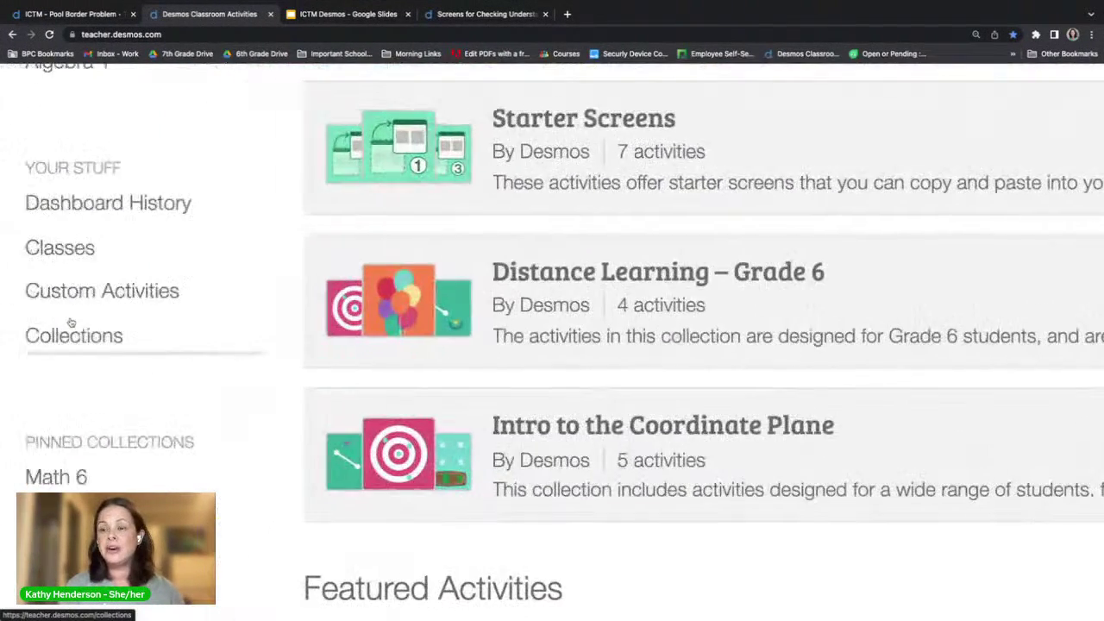
left_click(82, 293)
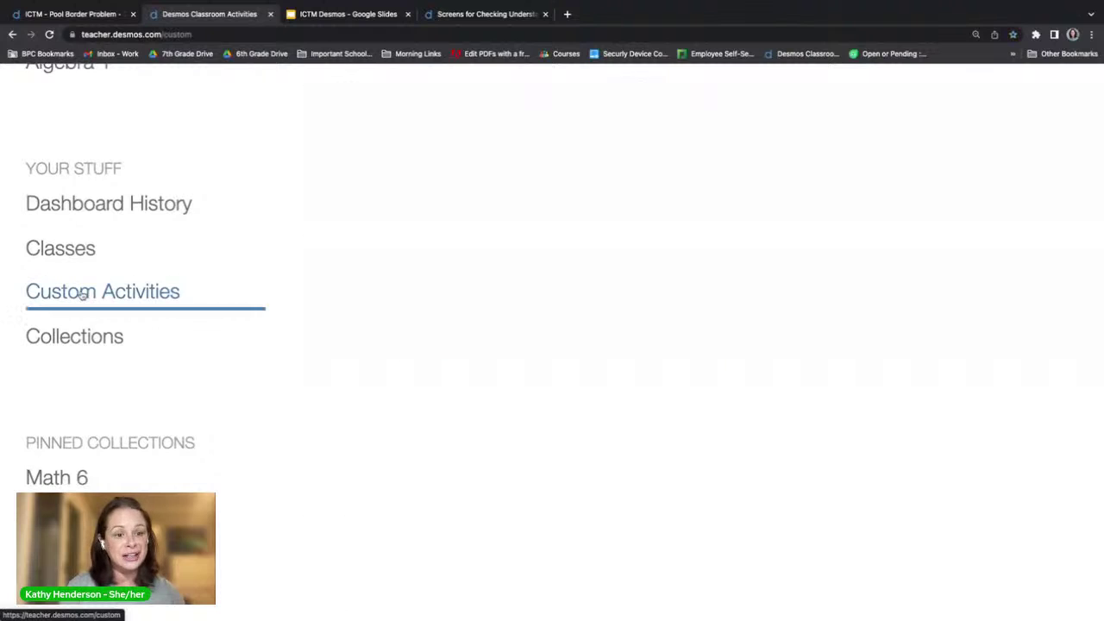
scroll(552, 337, "down", 5)
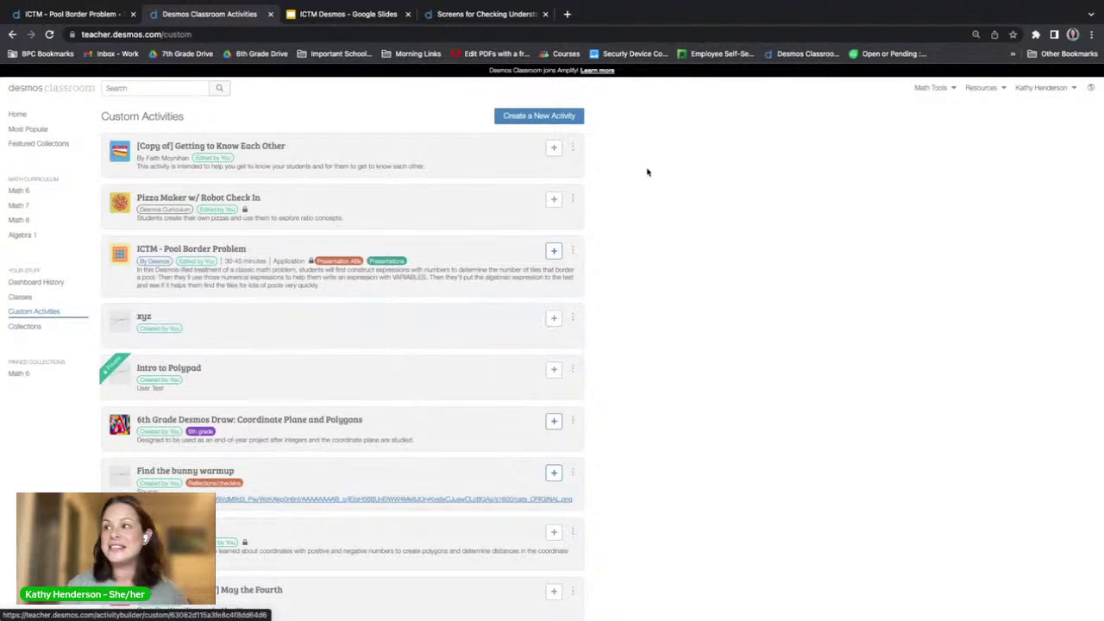
- Start a new activity named "ICTM" with link sharing and the description "Sample Lesson"
scroll(648, 170, "up", 3)
scroll(547, 163, "up", 1)
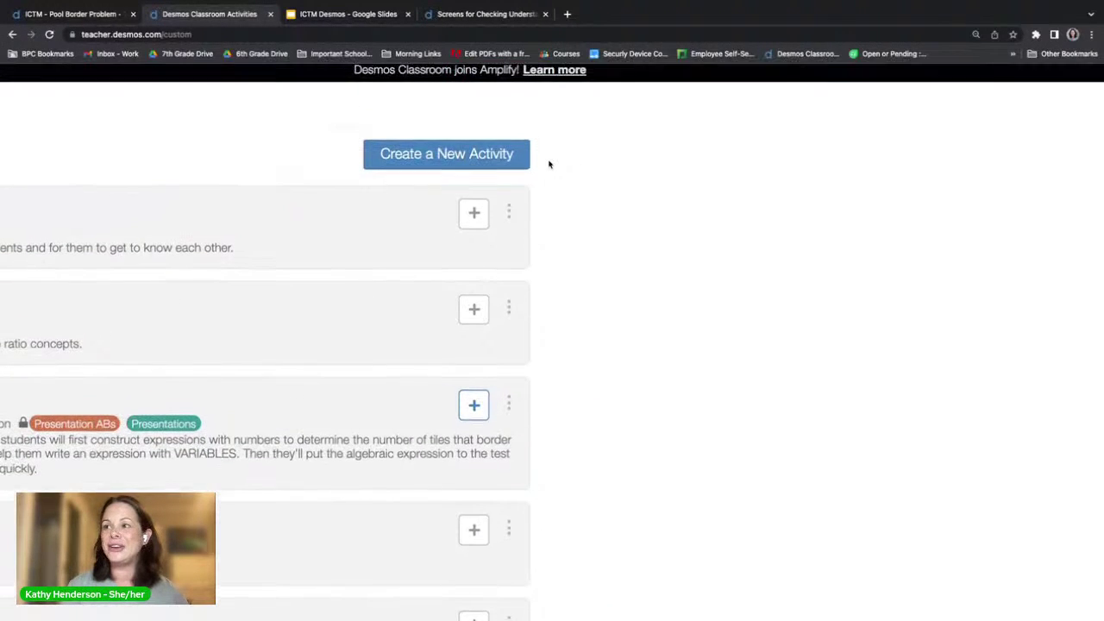
left_click(481, 154)
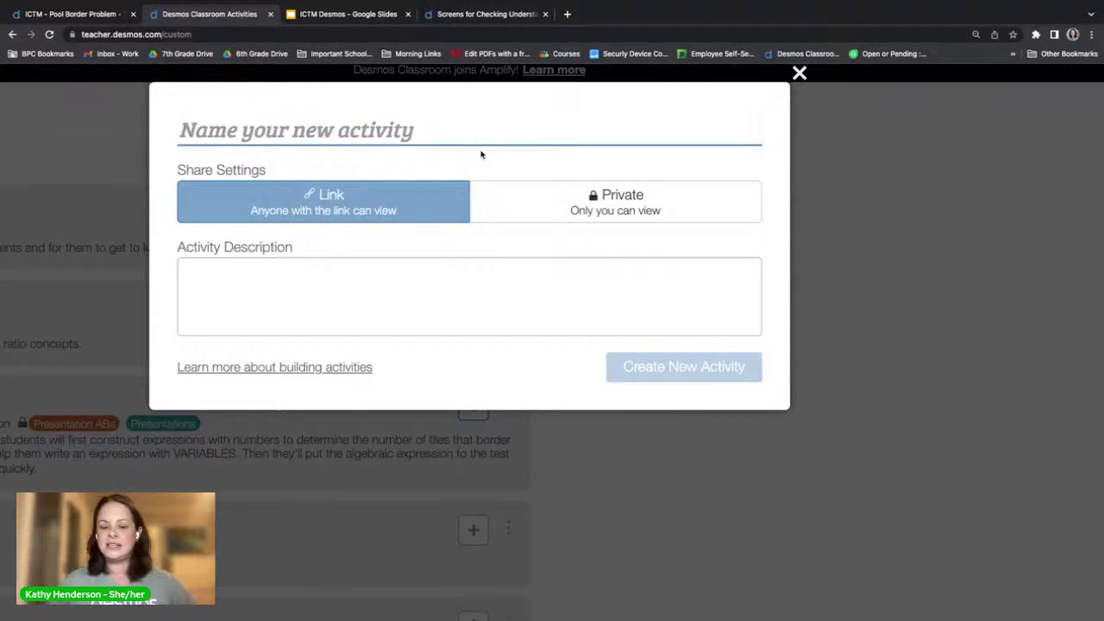
type("I")
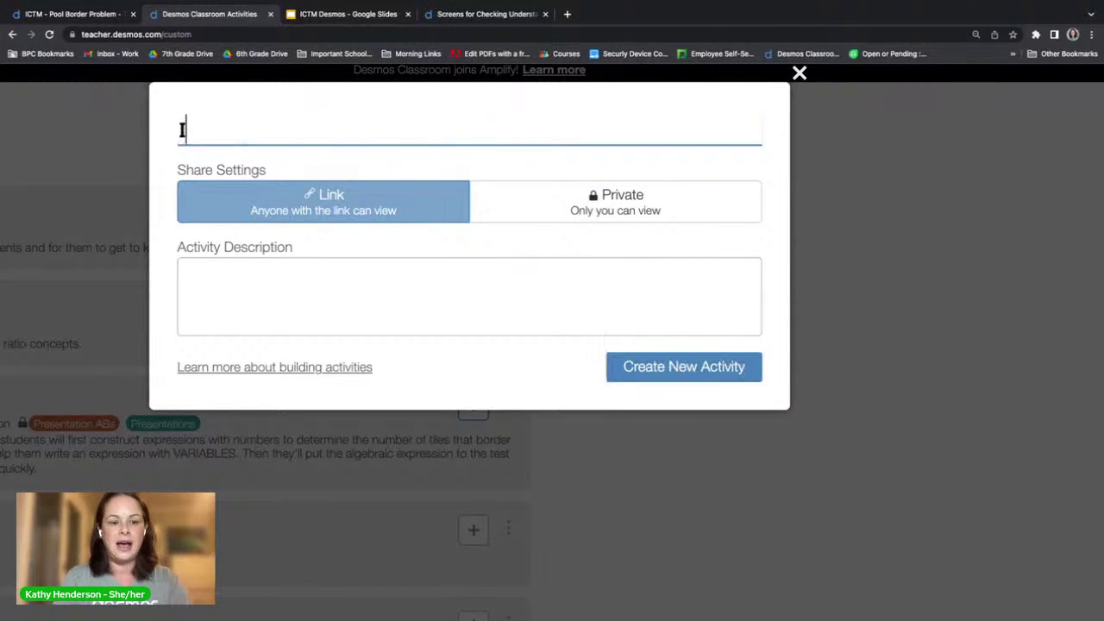
type("CTM")
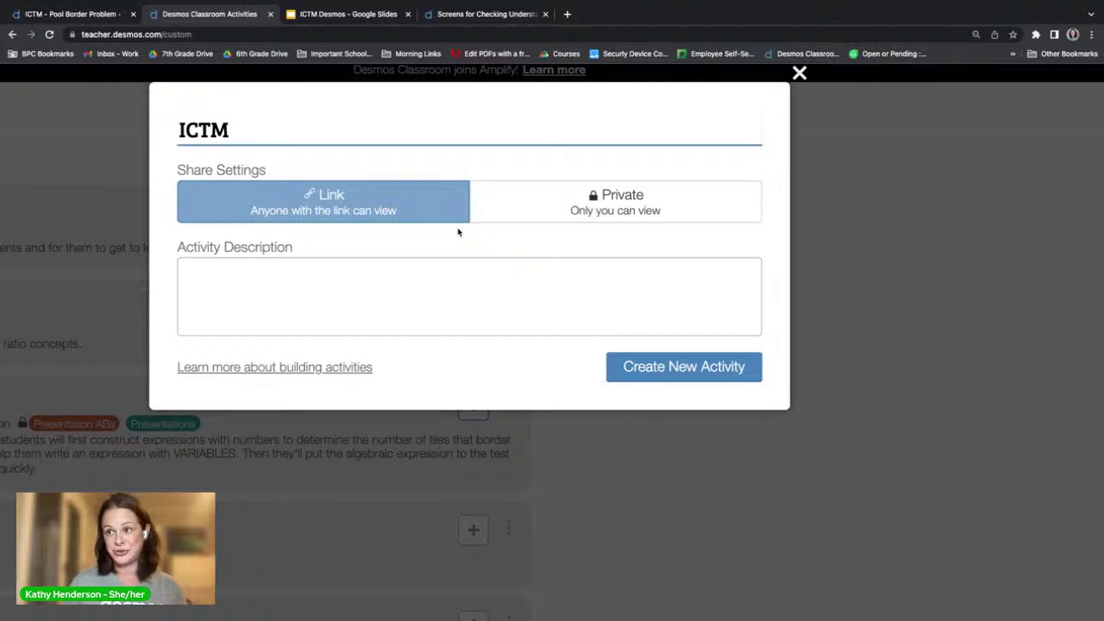
left_click(287, 278)
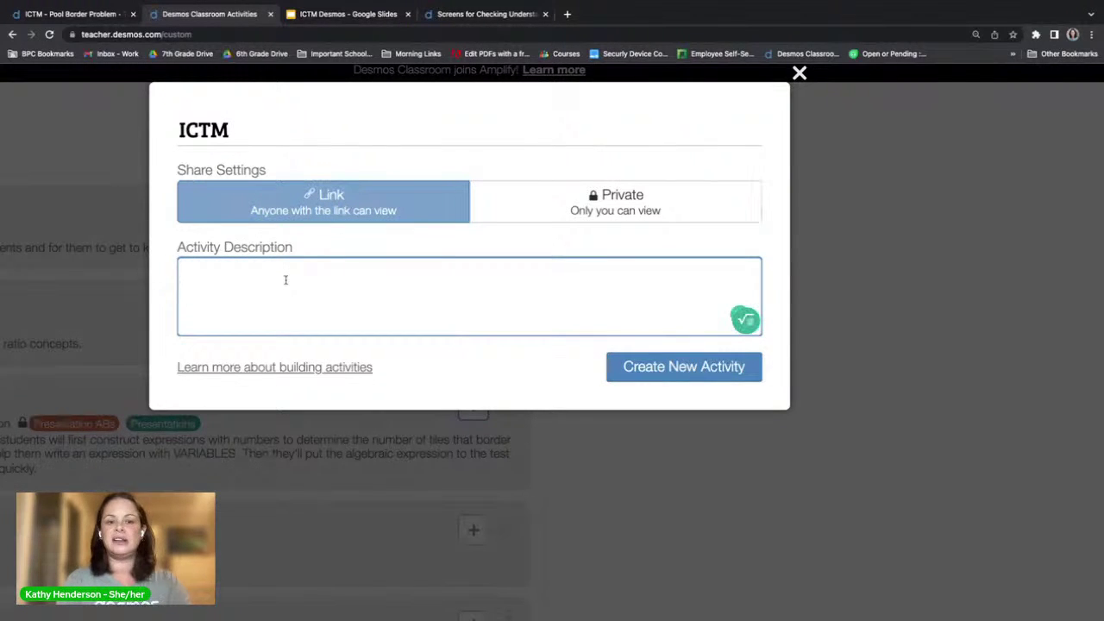
type("Sample Lesson")
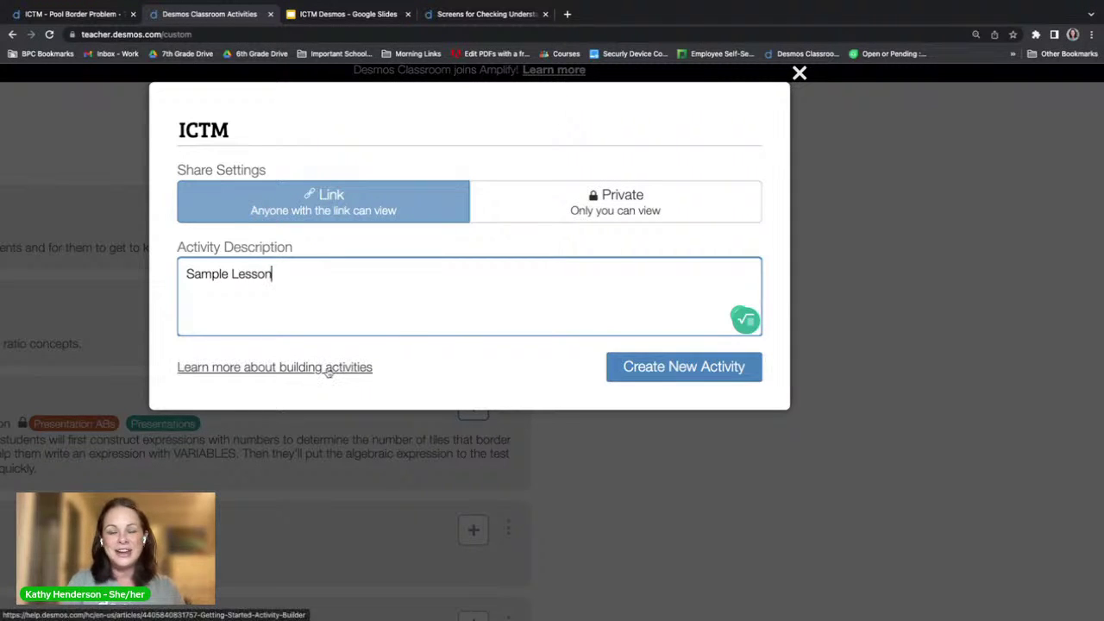
- Open the help article on building activities, examine its introduction and Pro-Tips, and return to Custom Activities
left_click(280, 369)
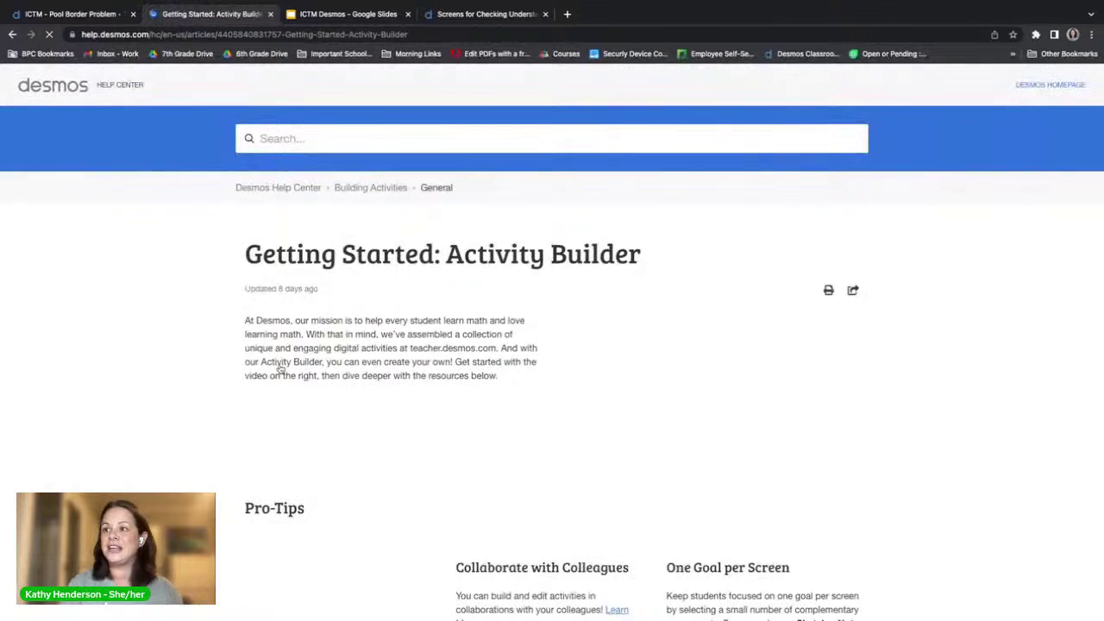
scroll(308, 406, "down", 1)
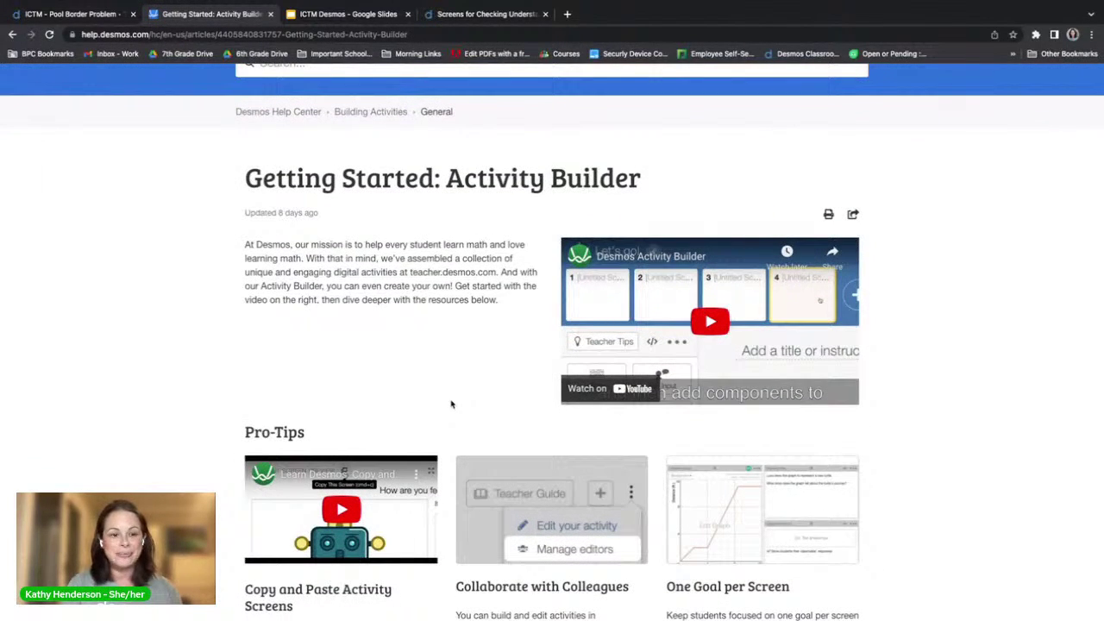
scroll(454, 362, "up", 5)
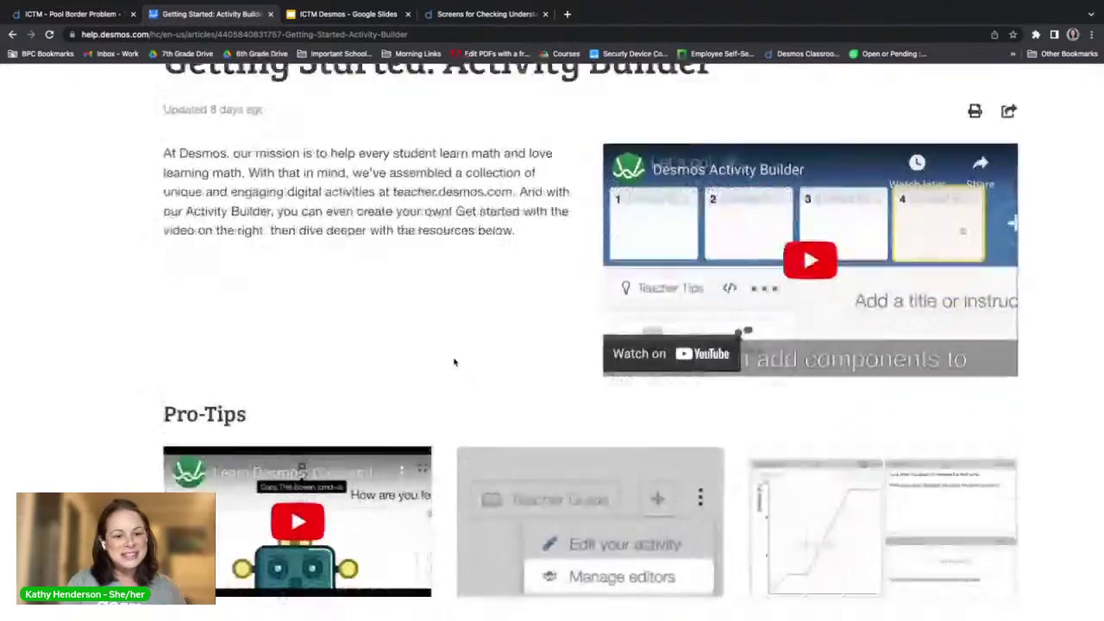
scroll(454, 362, "down", 4)
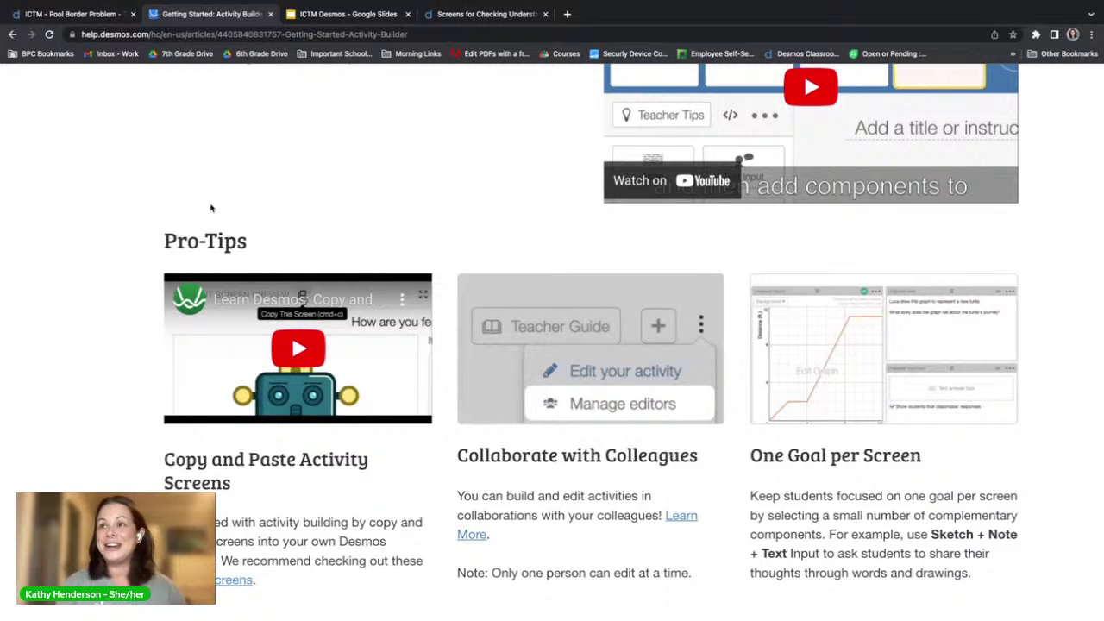
left_click(12, 35)
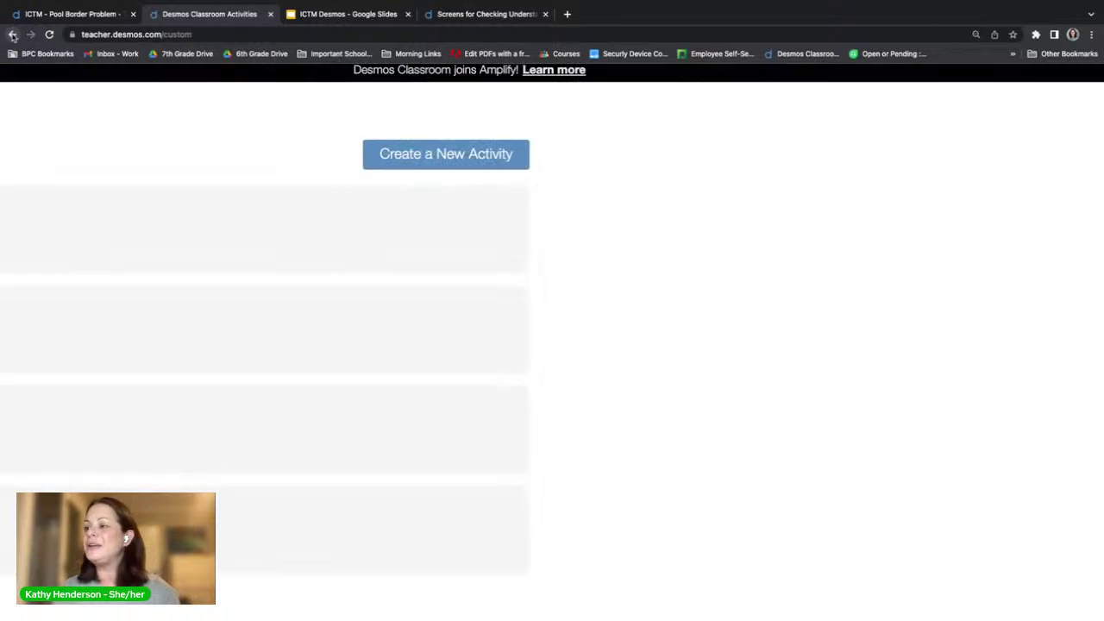
- Create a new activity named "ICTM Lesson" with link sharing and the description "Sample Lesson"
left_click(466, 160)
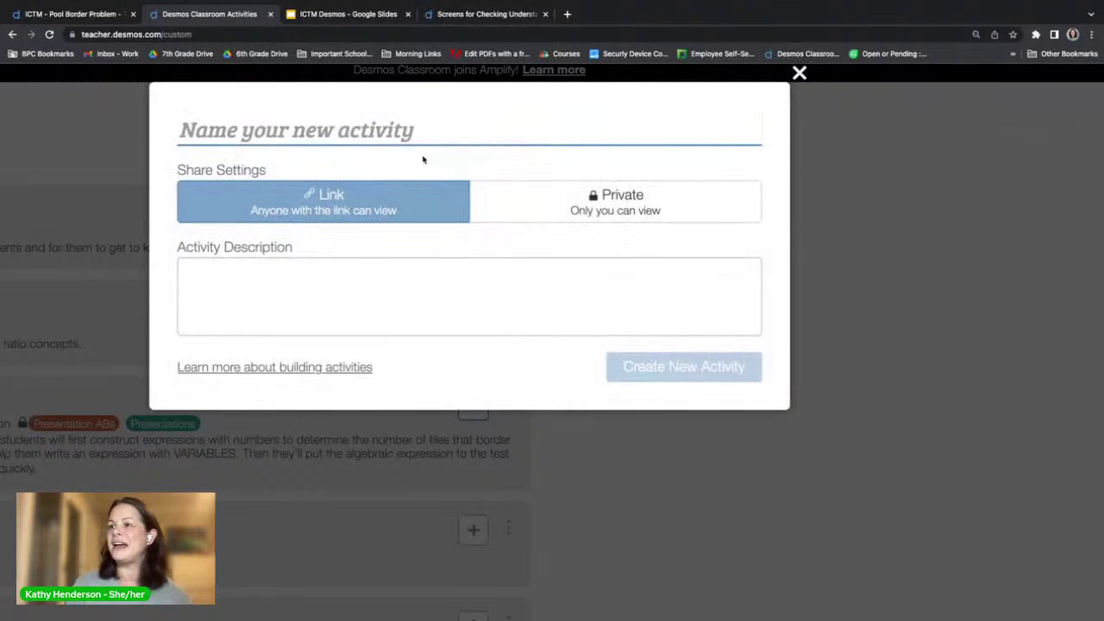
type("ICT")
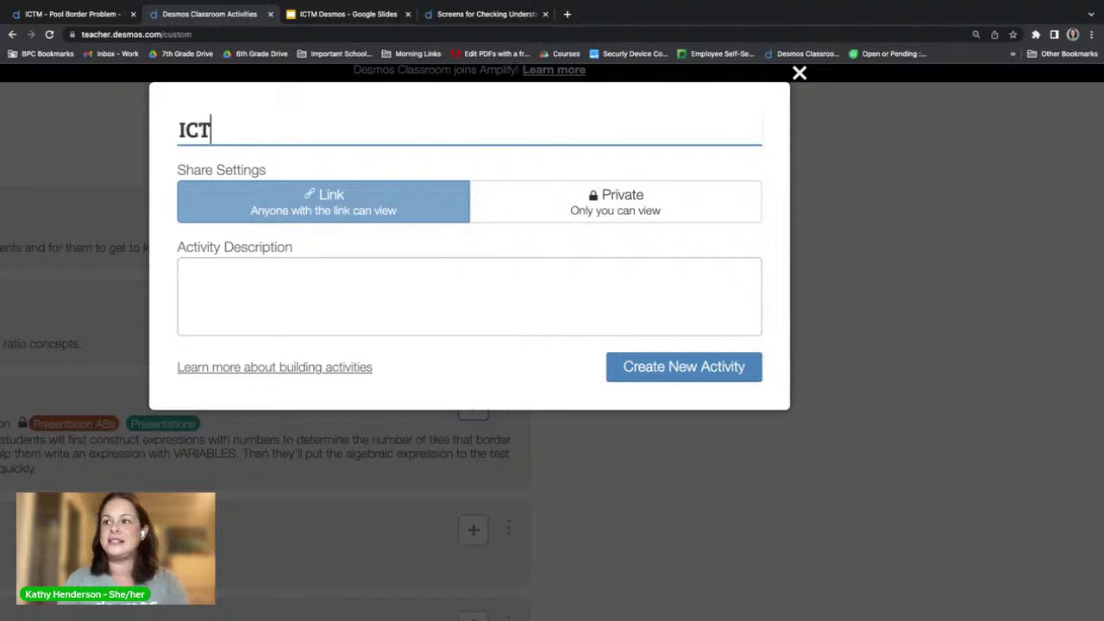
type("M S")
key("BackSpace")
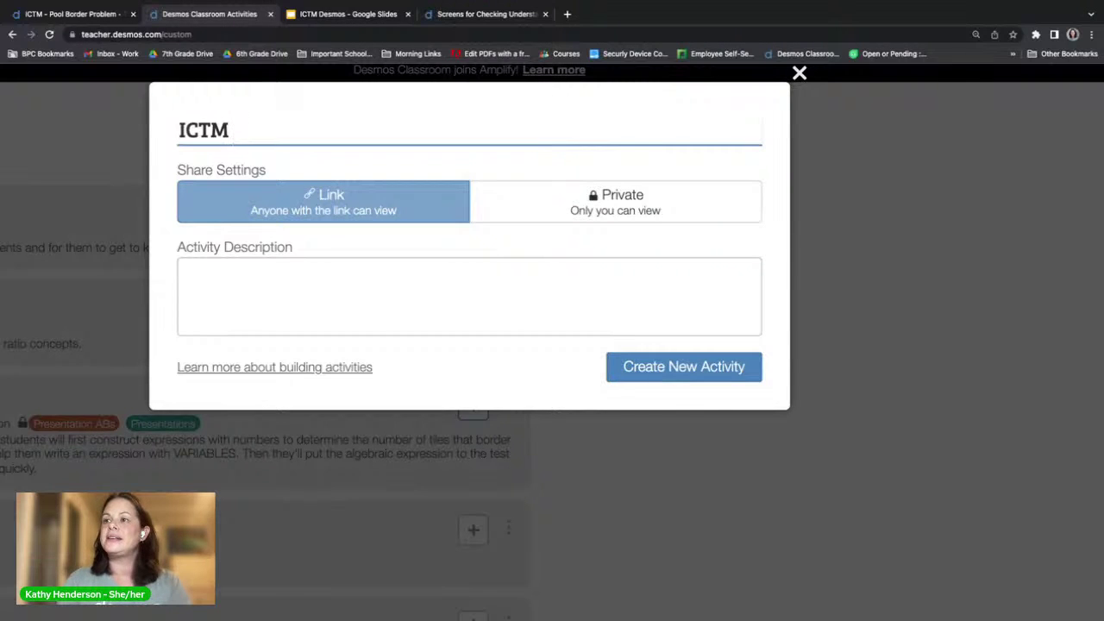
type("Lesson")
left_click(185, 273)
type("S")
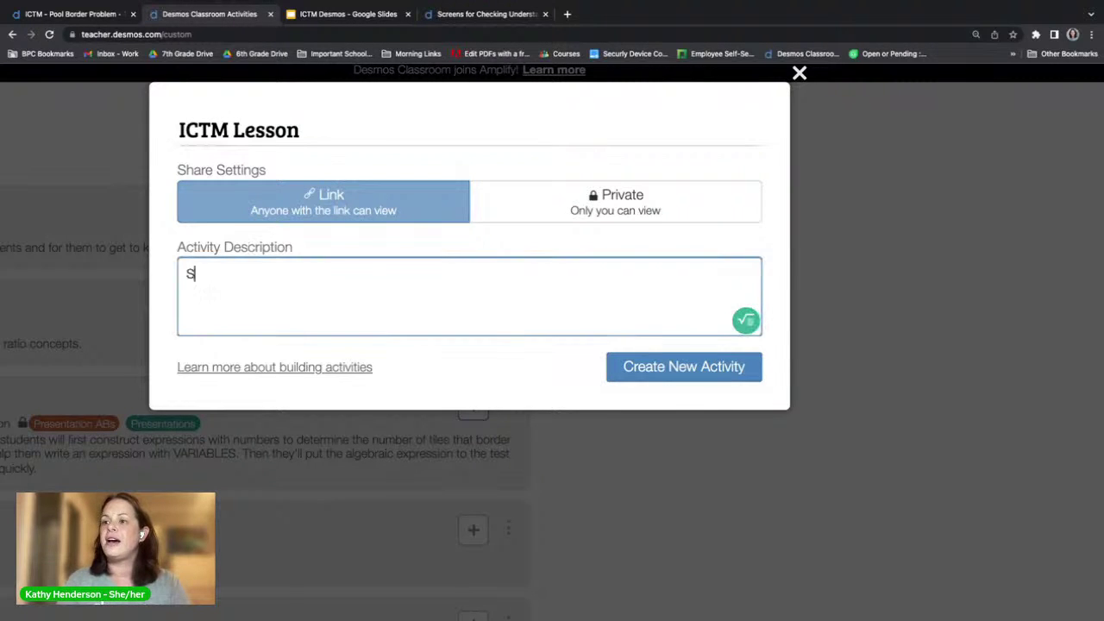
type("ample Lesson")
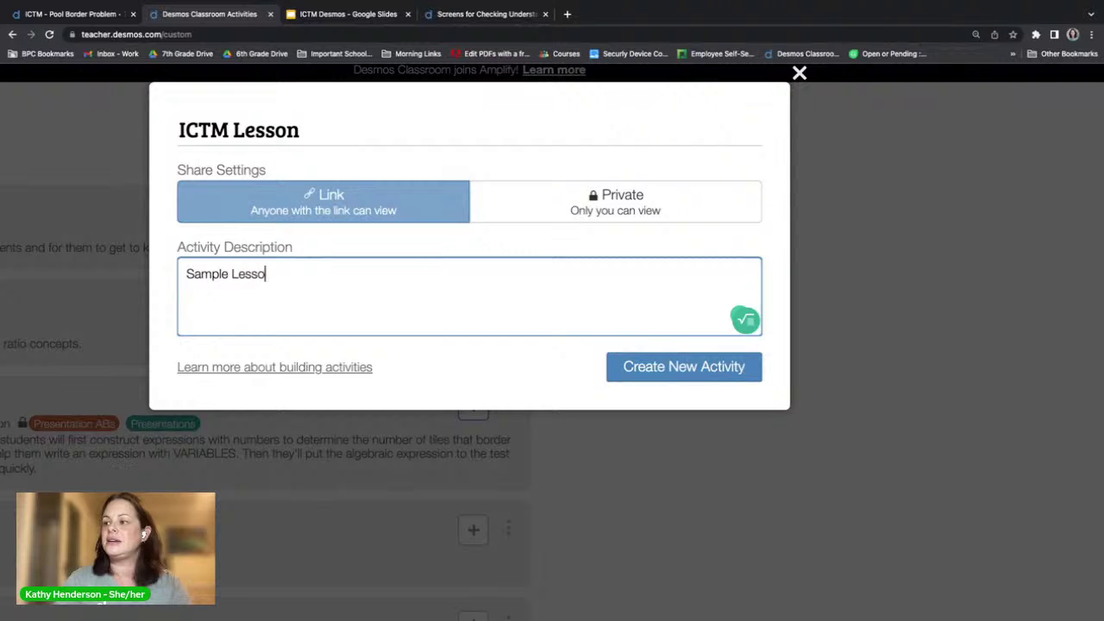
left_click(674, 371)
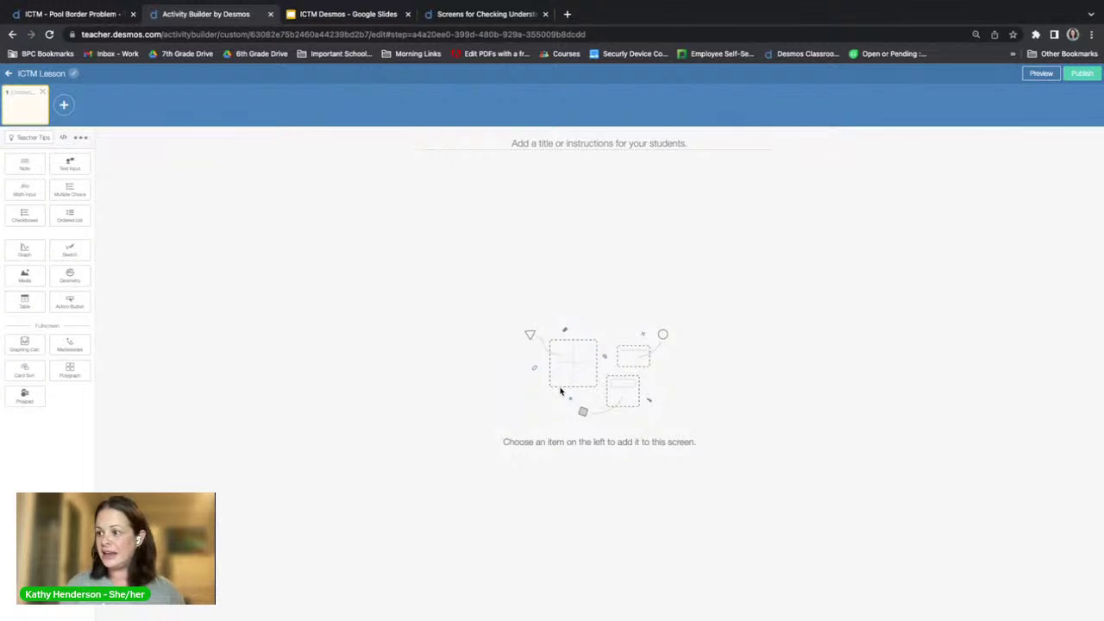
- Add a second blank screen to the activity and delete it again
scroll(560, 391, "up", 5)
scroll(560, 392, "down", 5)
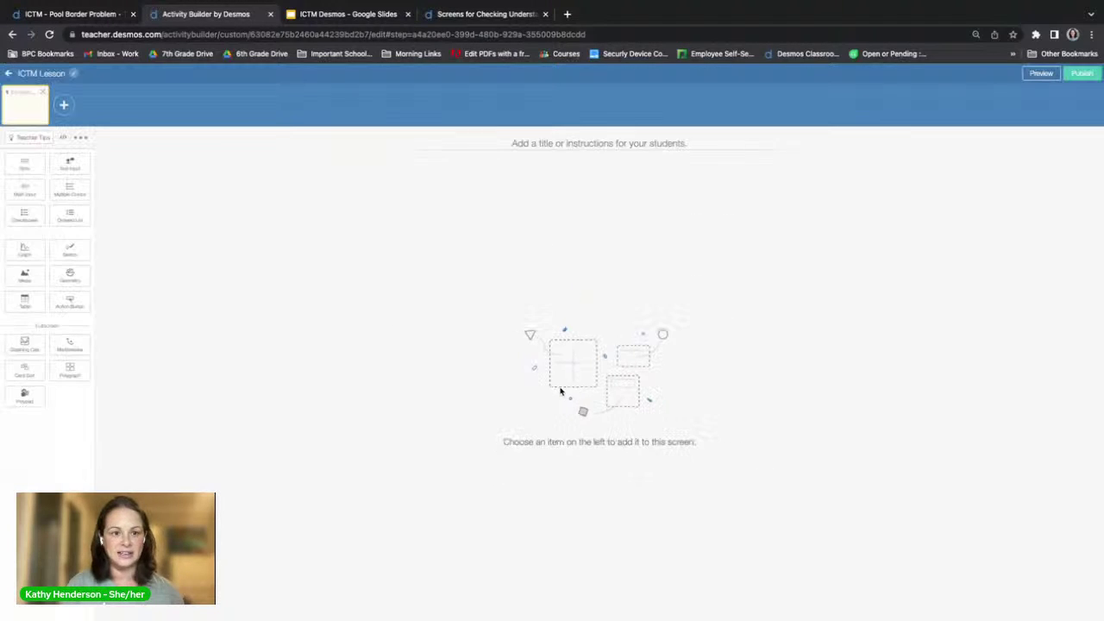
scroll(67, 89, "up", 4)
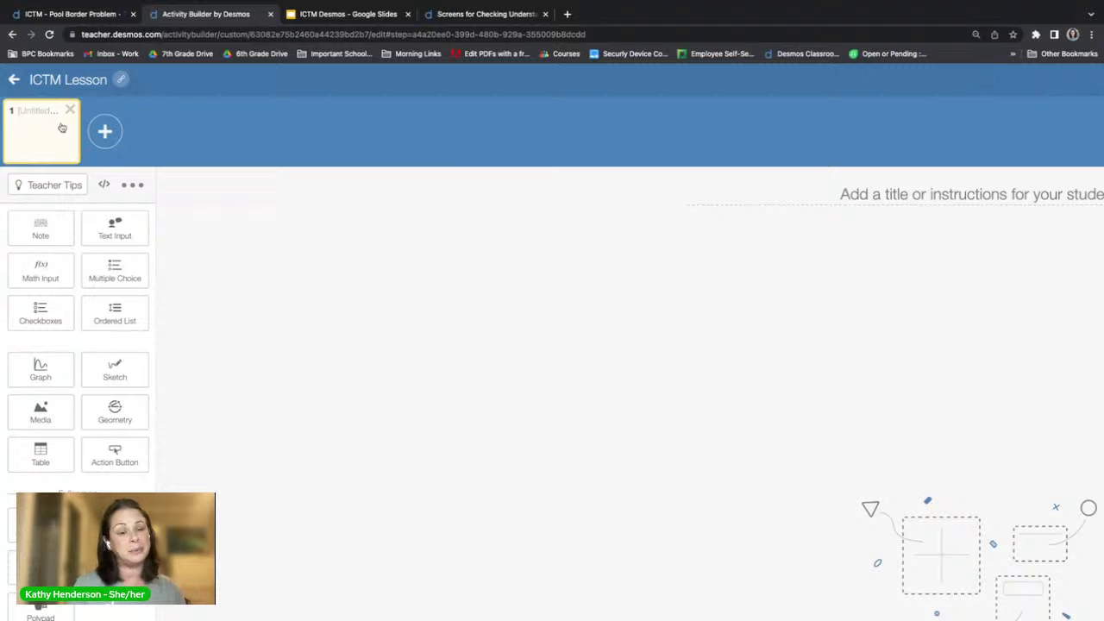
left_click(107, 135)
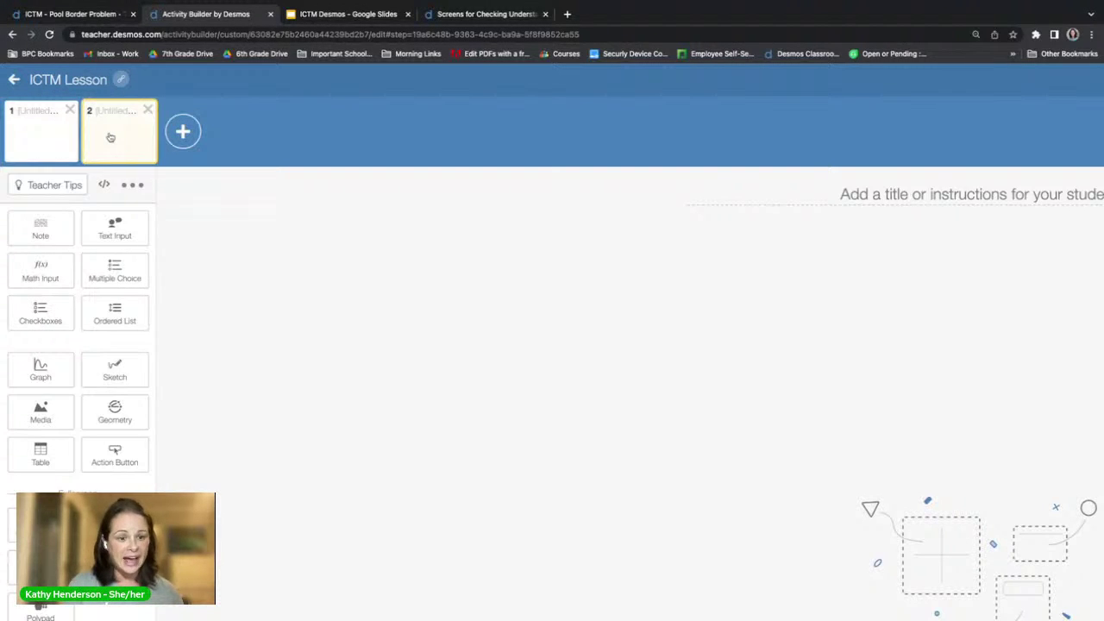
left_click(148, 110)
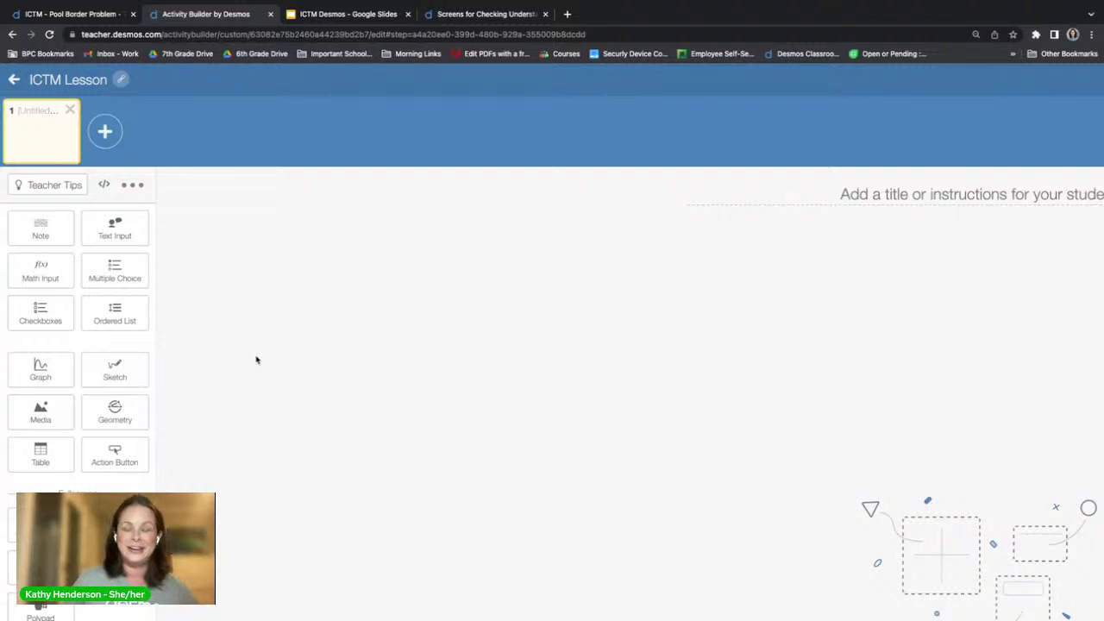
- Look over the available components, add a Math Input to the empty screen and delete it again
scroll(320, 279, "right", 3)
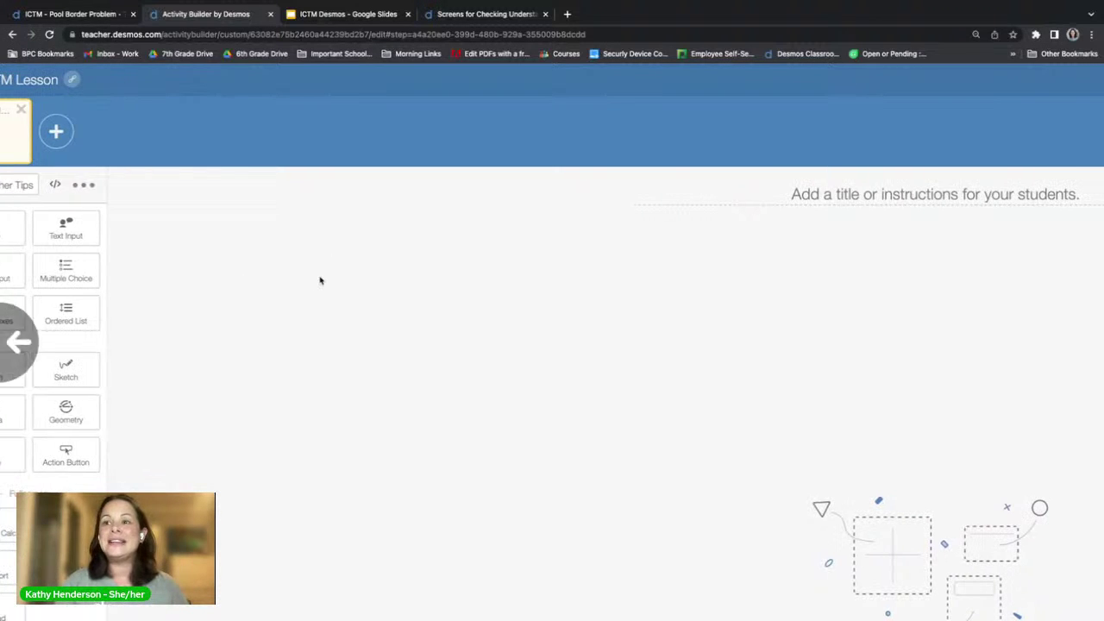
scroll(39, 323, "left", 3)
scroll(40, 322, "down", 3)
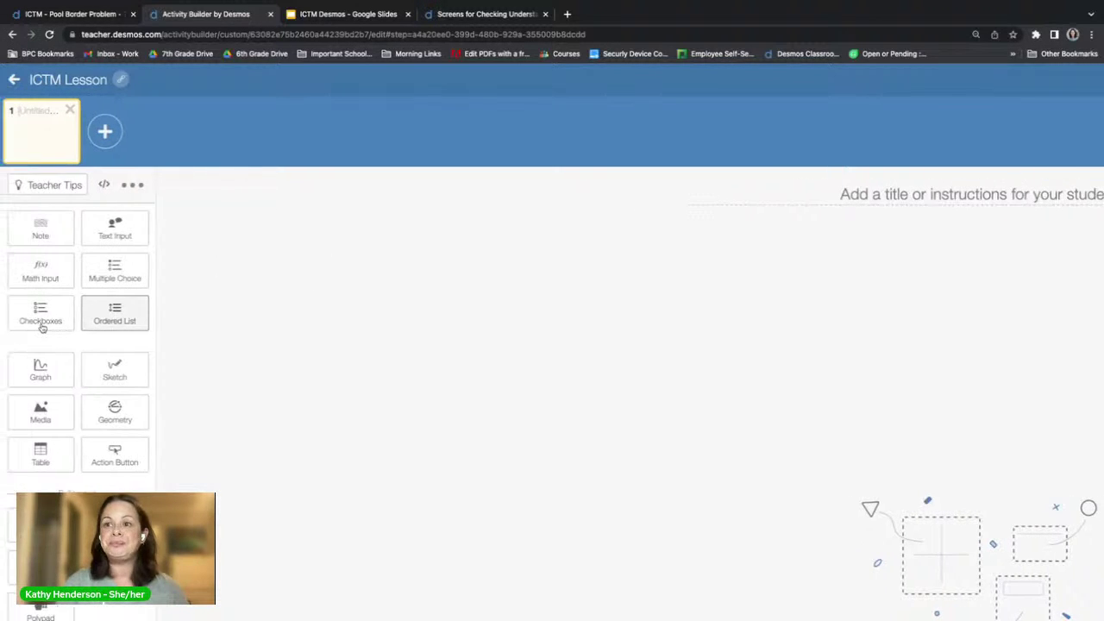
scroll(39, 326, "down", 1)
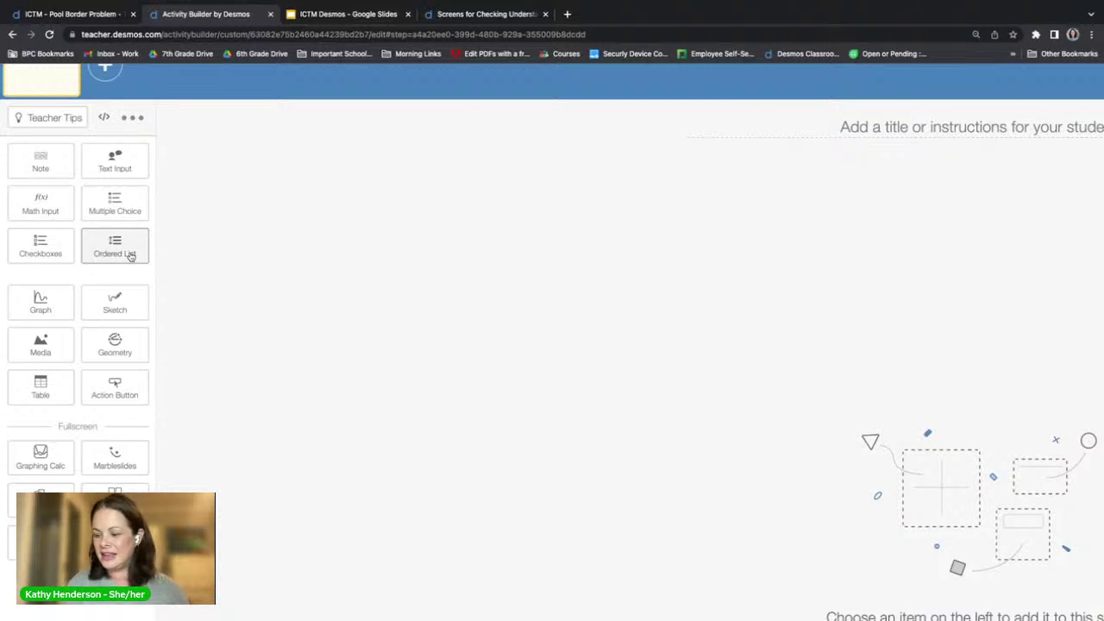
scroll(87, 392, "down", 1)
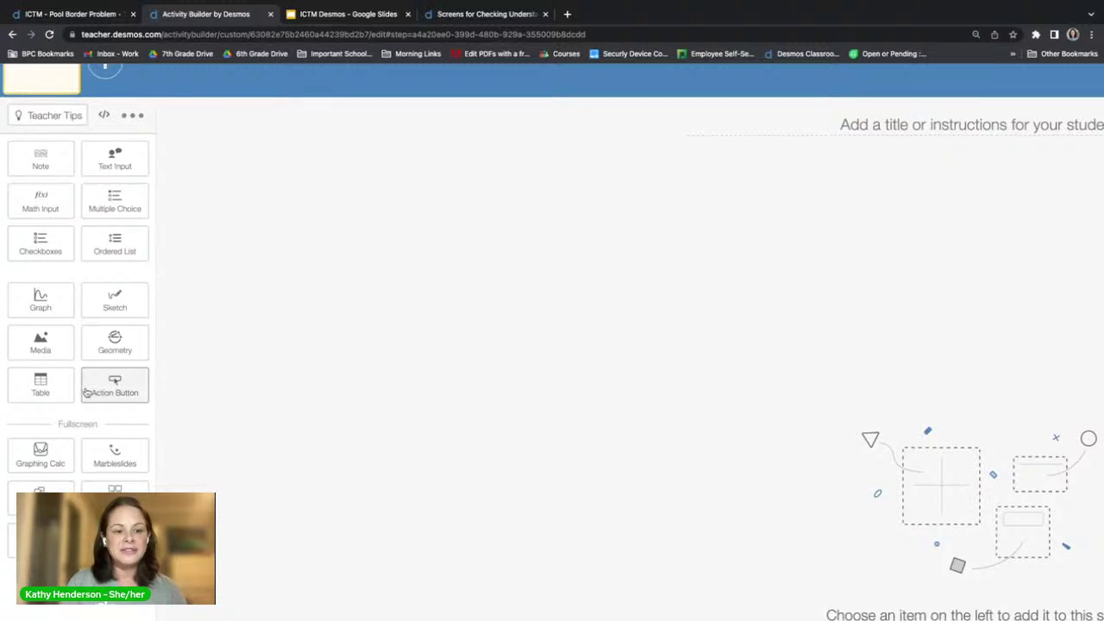
scroll(86, 392, "down", 1)
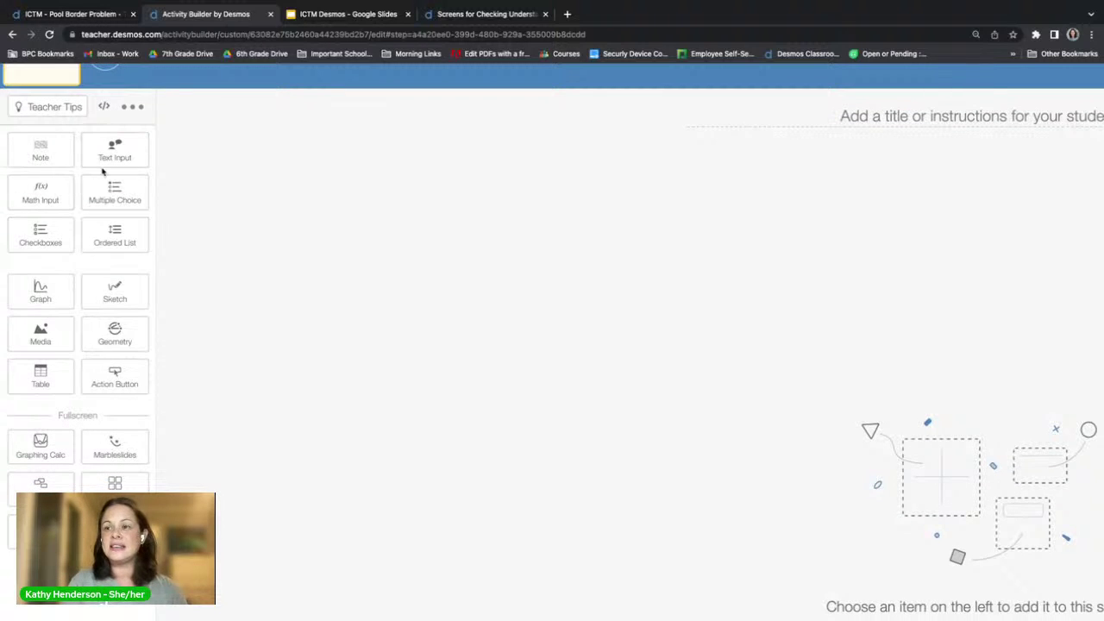
left_click(51, 190)
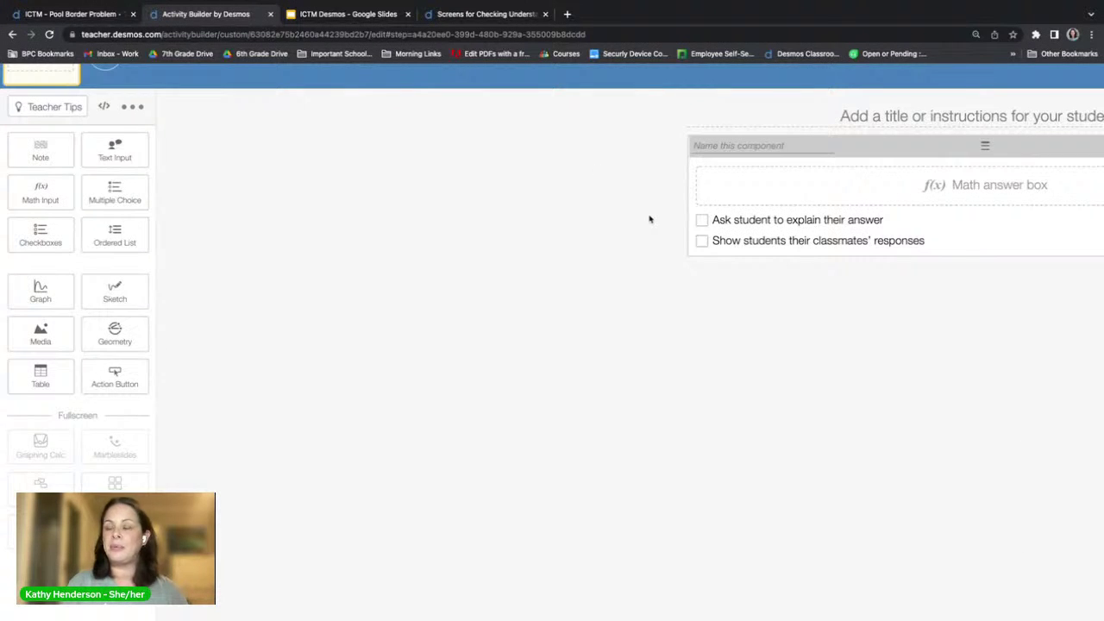
key("ctrl+0")
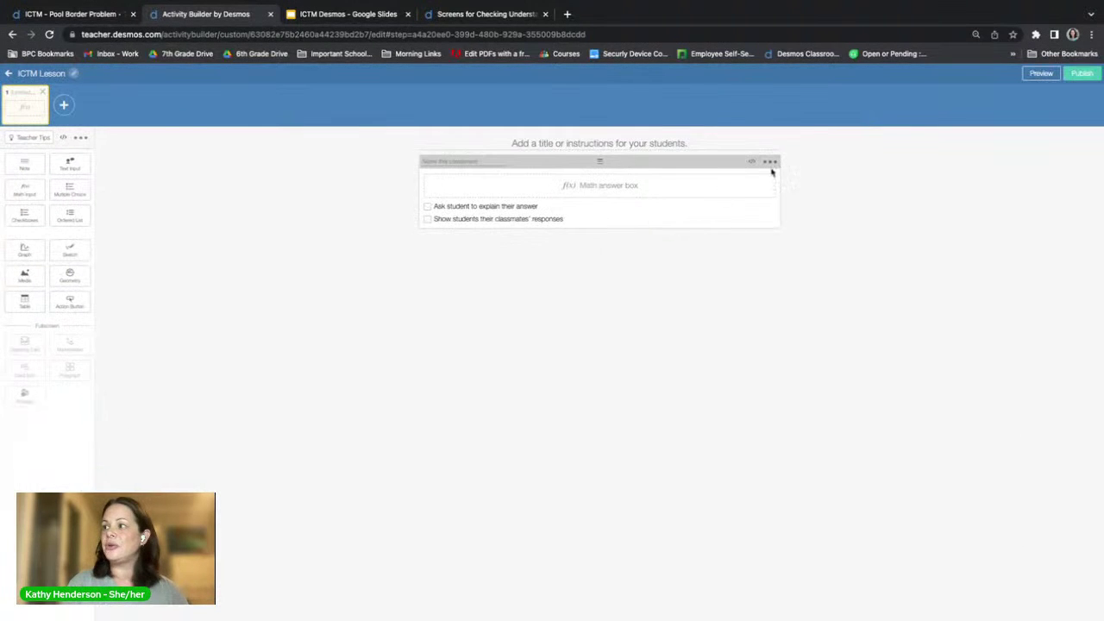
left_click(770, 162)
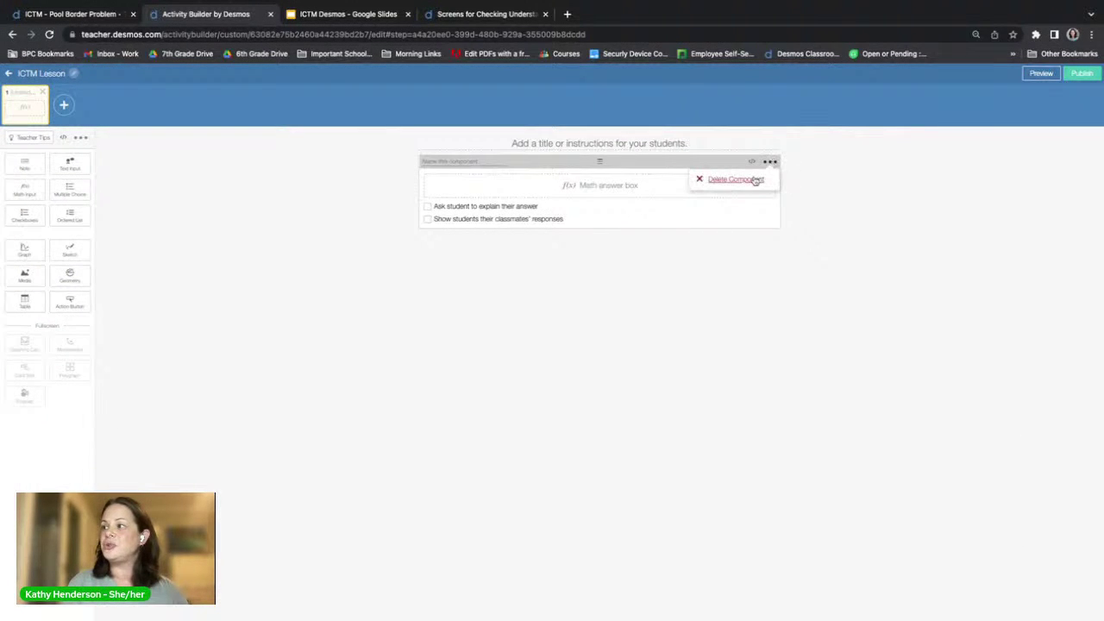
left_click(741, 179)
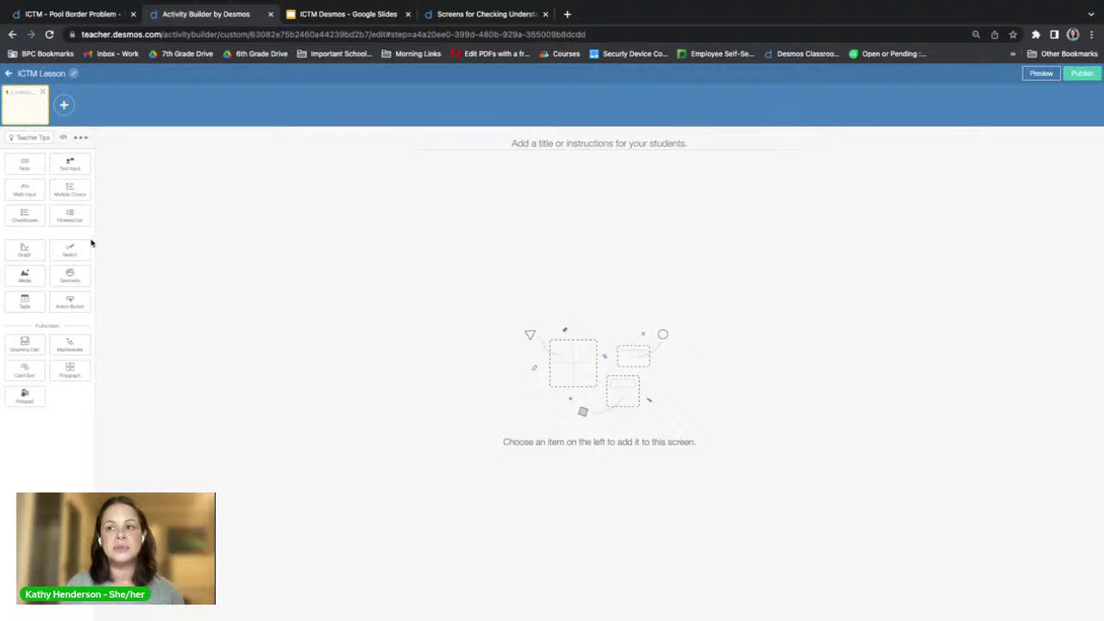
- Add a Graph component and a Note component to the empty screen
scroll(78, 248, "up", 2)
scroll(79, 248, "up", 2)
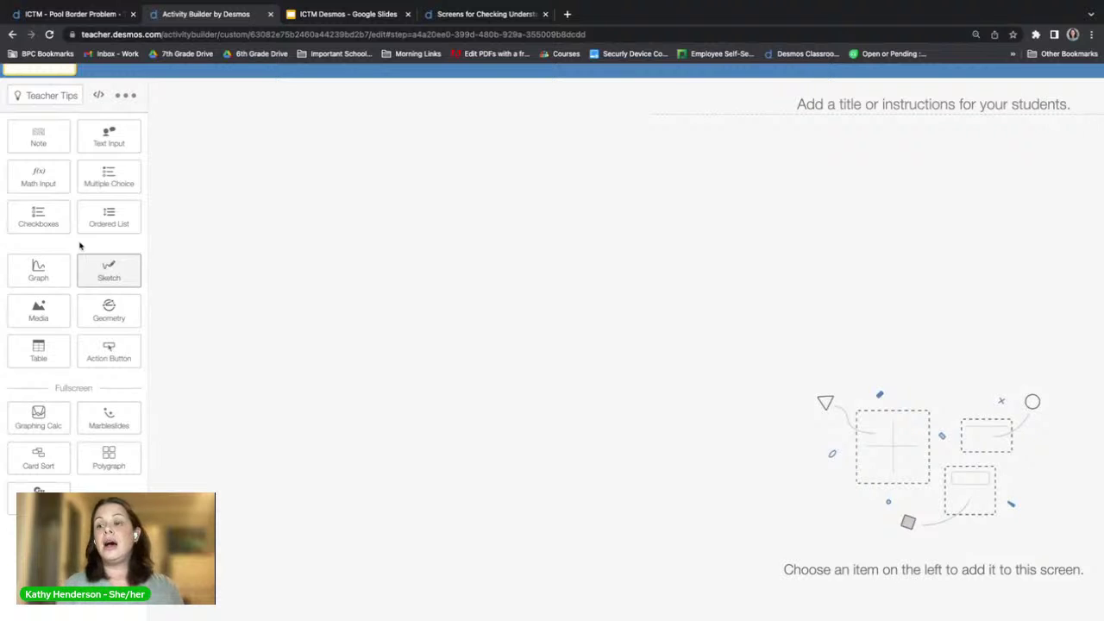
left_click(39, 271)
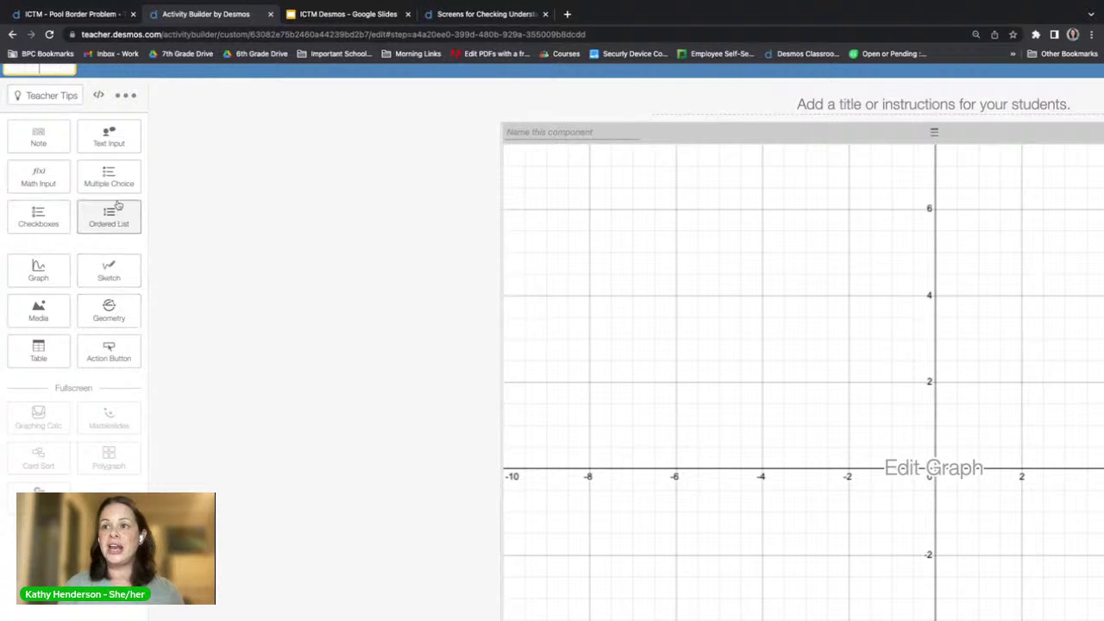
left_click(38, 138)
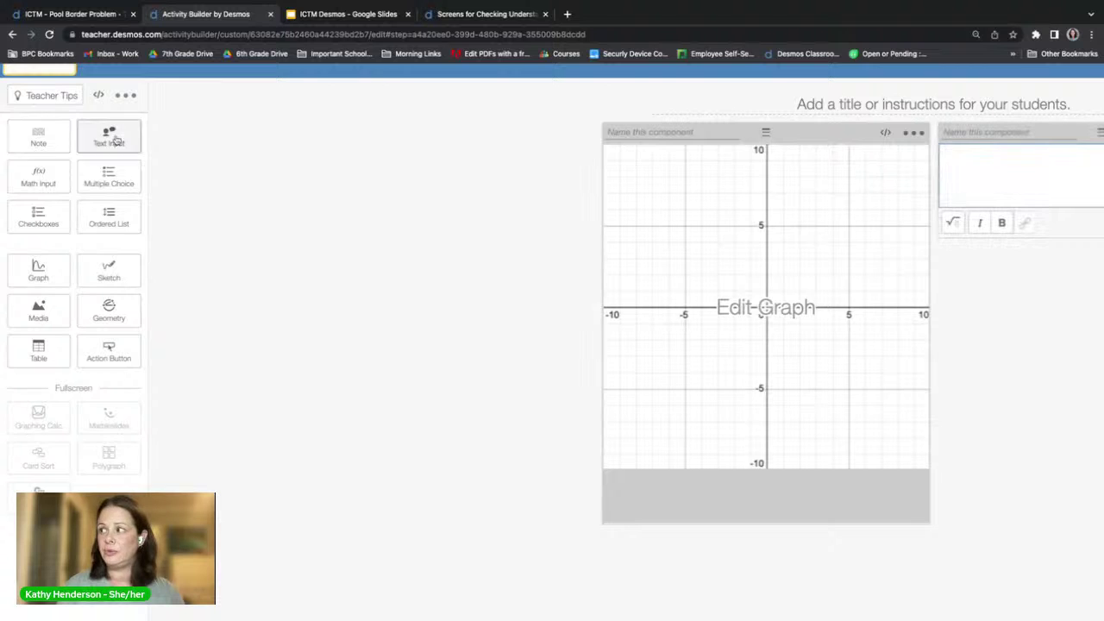
left_click(352, 167)
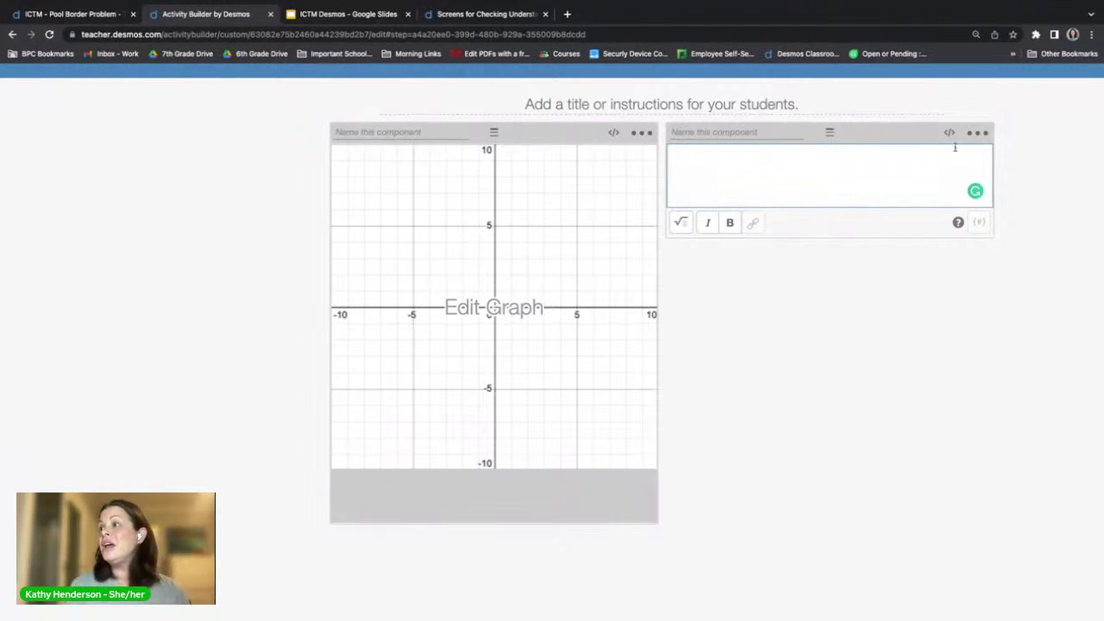
- Delete the note and the graph to clear the screen
left_click(979, 134)
left_click(979, 134)
left_click(923, 161)
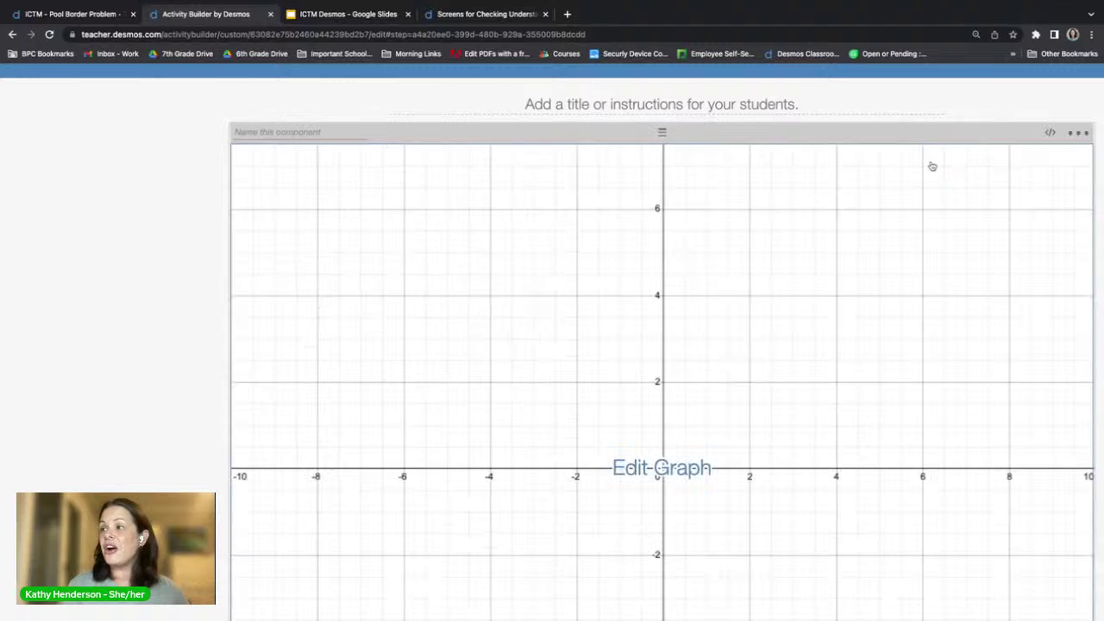
left_click(1075, 136)
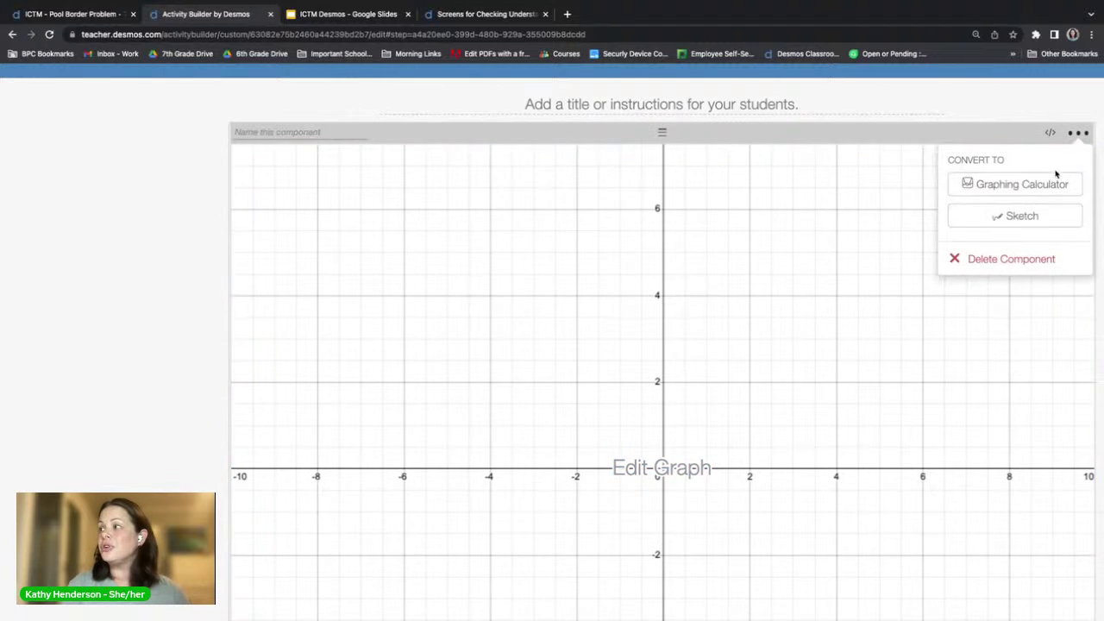
left_click(1004, 260)
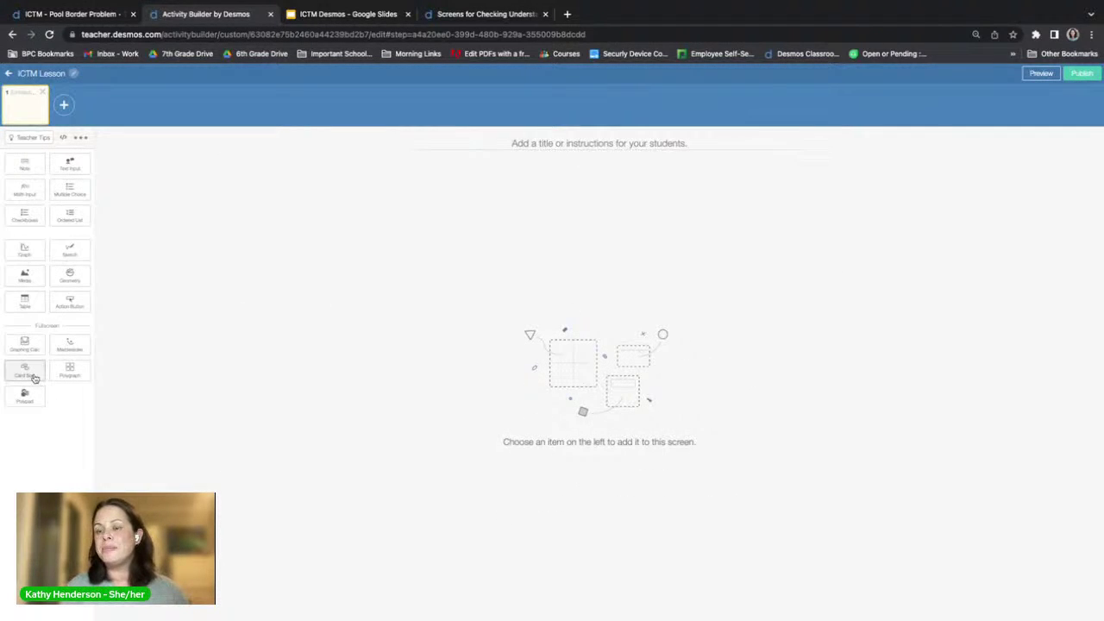
- Add a fullscreen Polypad component to the empty screen
scroll(35, 377, "up", 5)
scroll(34, 377, "up", 2)
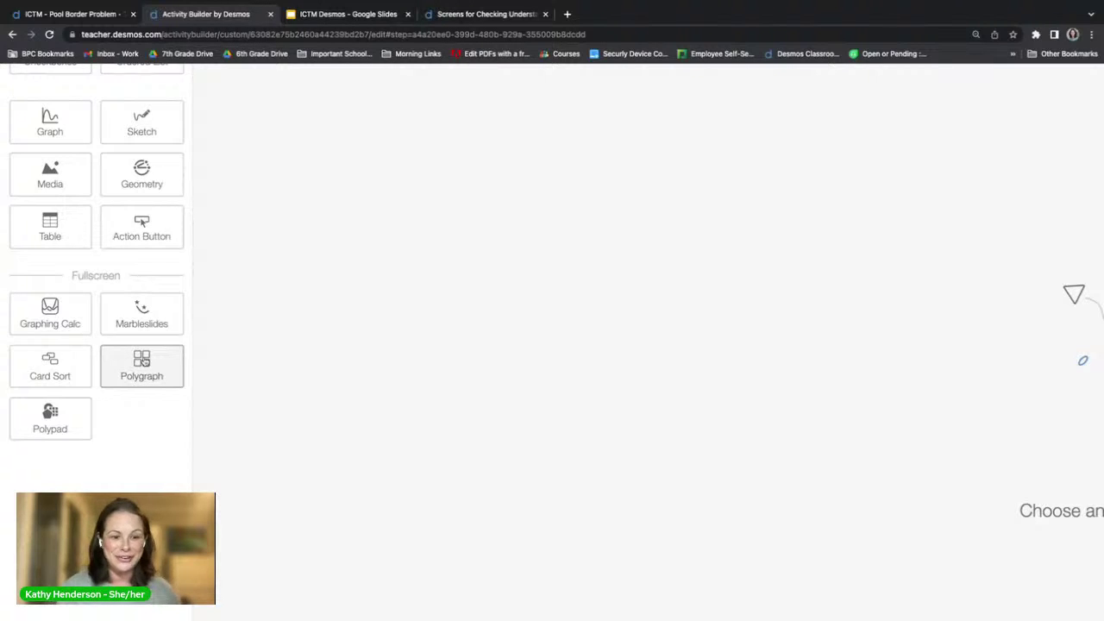
left_click(53, 421)
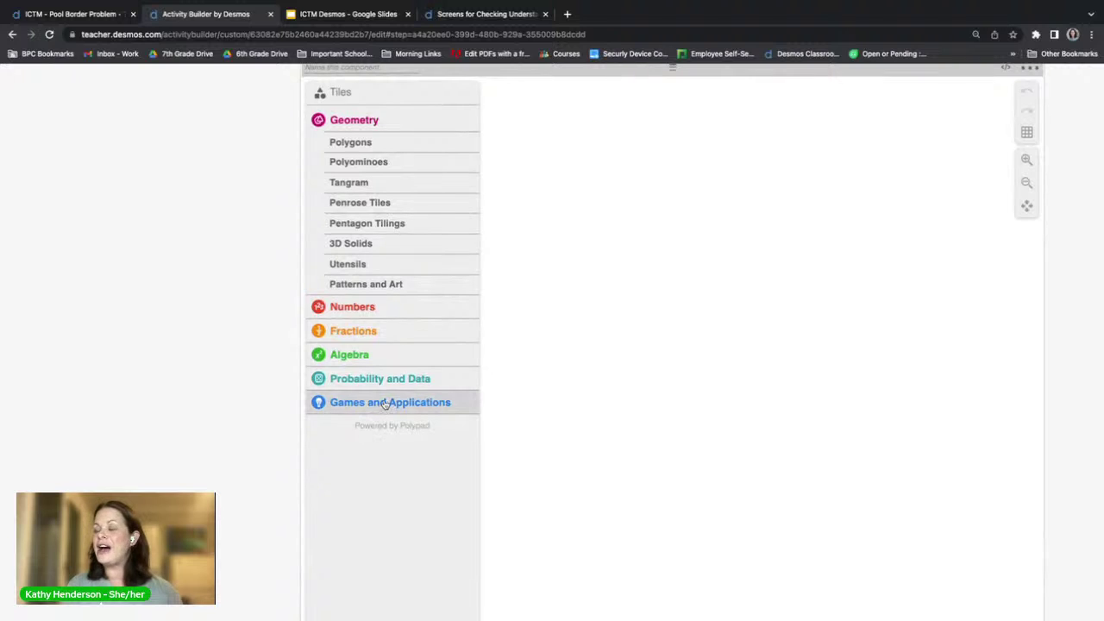
- Place the halves fraction bar on the Polypad canvas with the fifths fraction bar below it
left_click(353, 322)
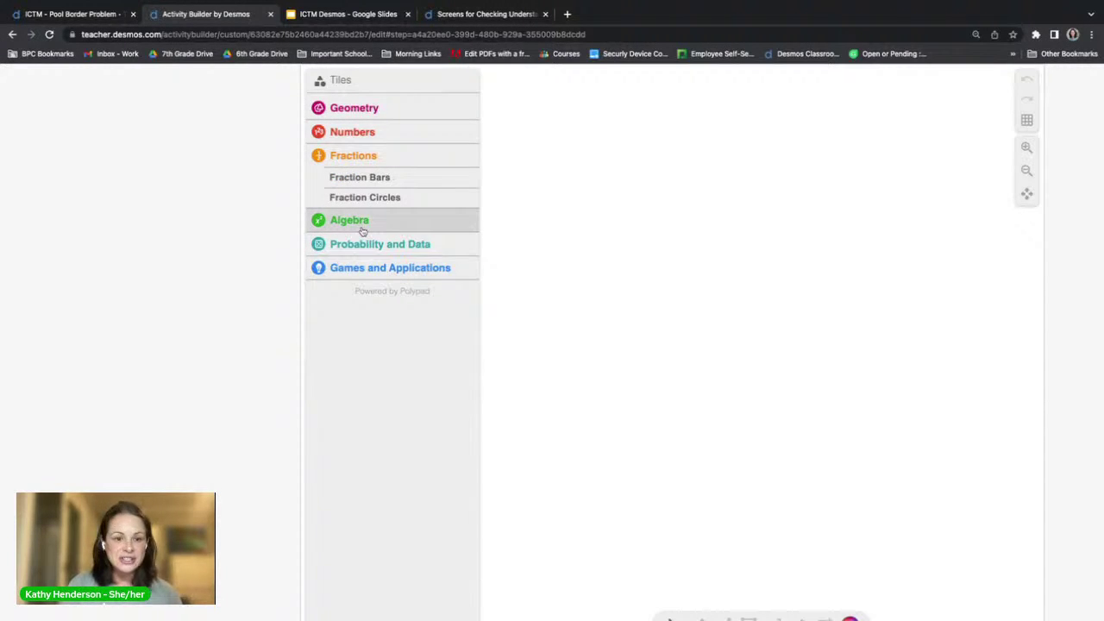
left_click(385, 179)
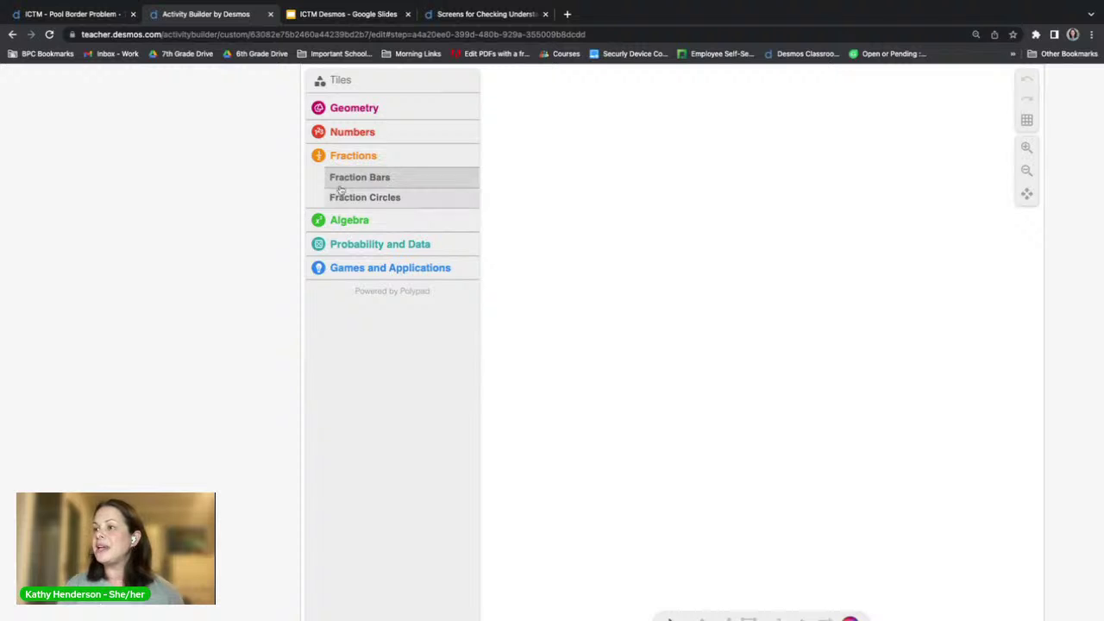
left_click(339, 179)
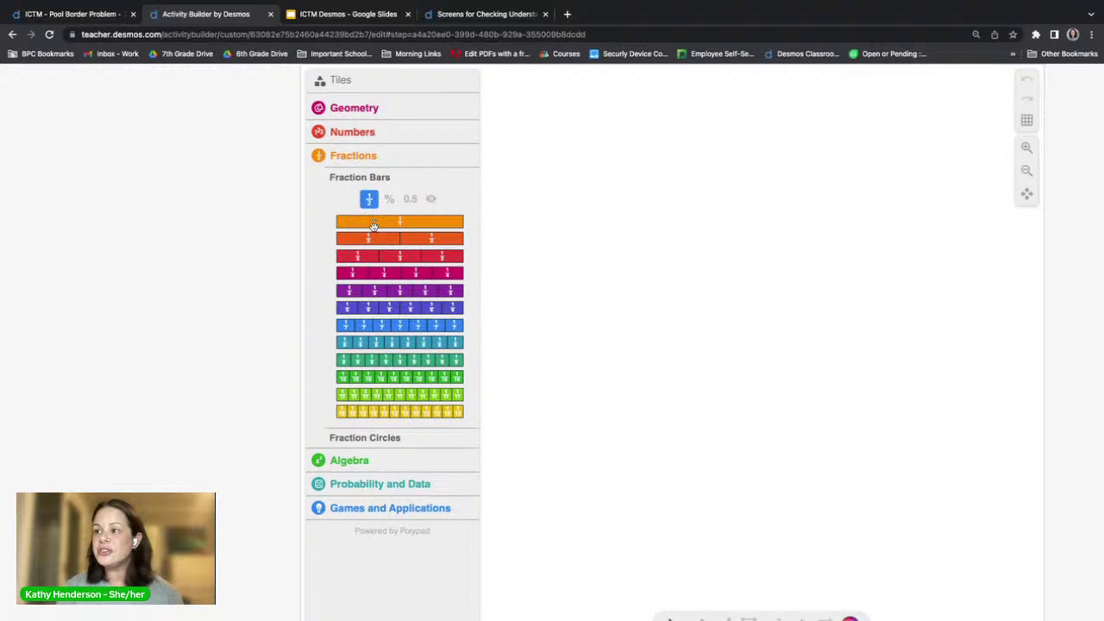
left_click_drag(364, 239, 747, 185)
left_click_drag(380, 294, 783, 345)
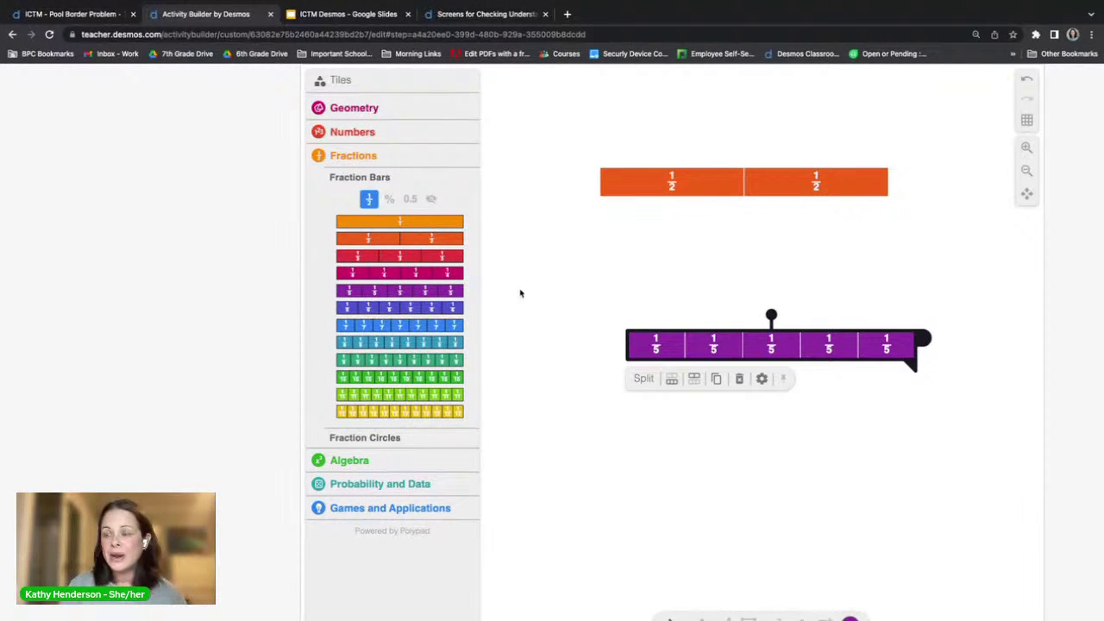
- Preview the Polypad screen as students see it and return to editing the activity
left_click(164, 300)
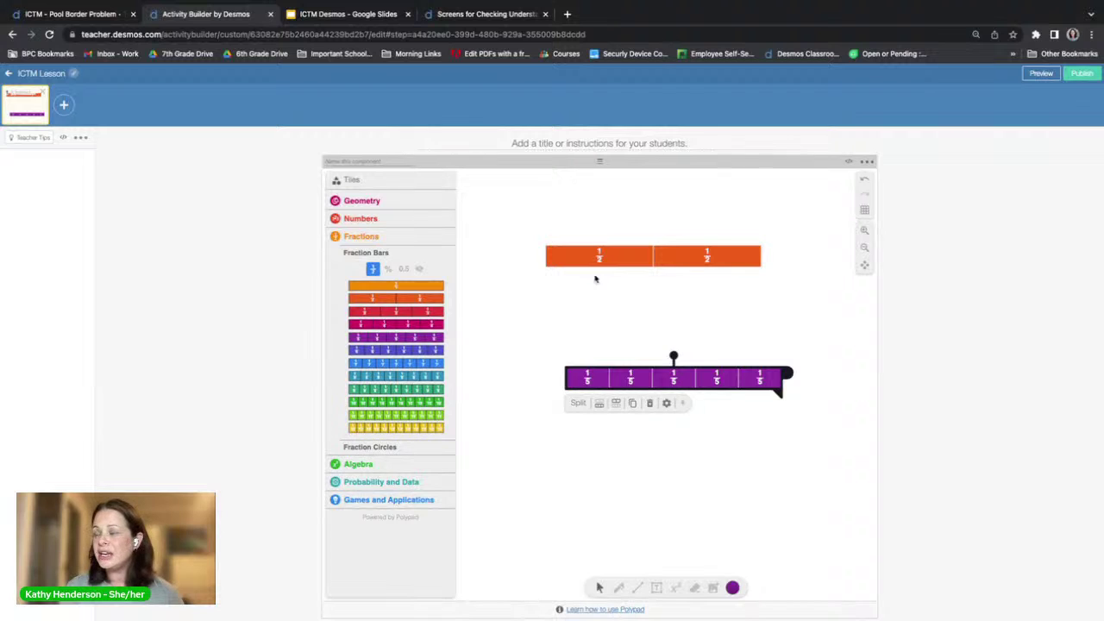
left_click(1039, 74)
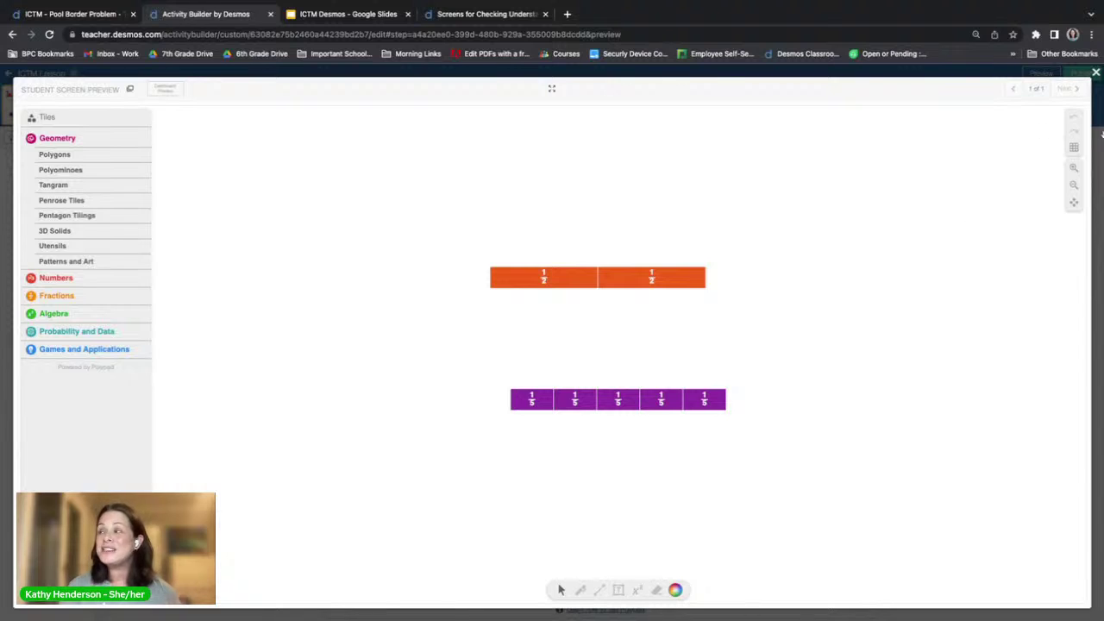
left_click(1095, 72)
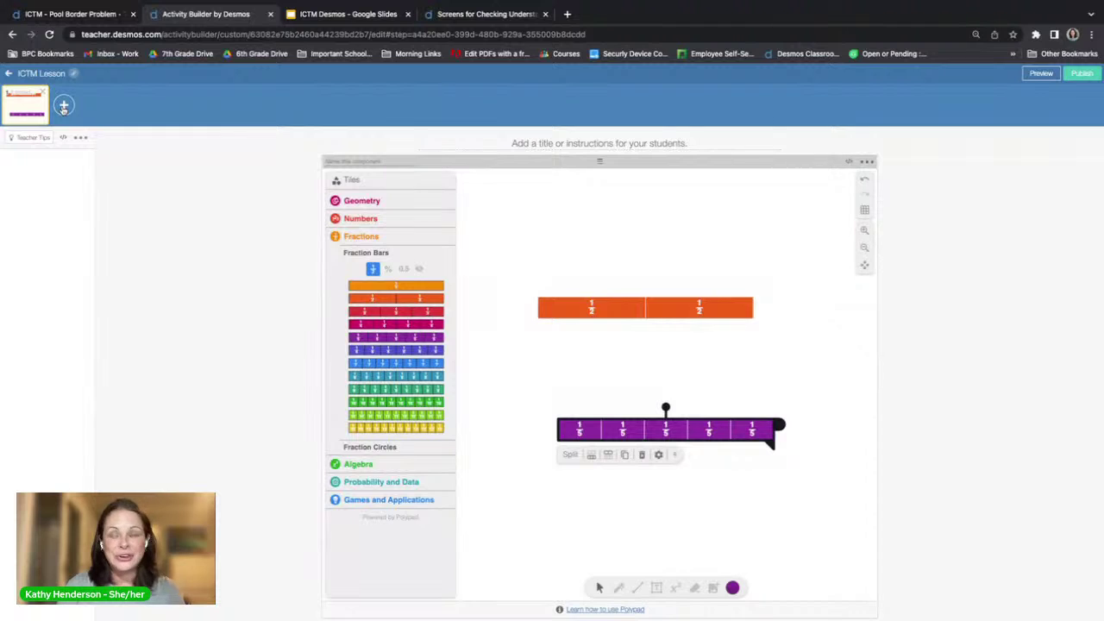
- Add a second screen with an Ordered List component, titled "Put the following integers in order from least to greatest"
left_click(63, 105)
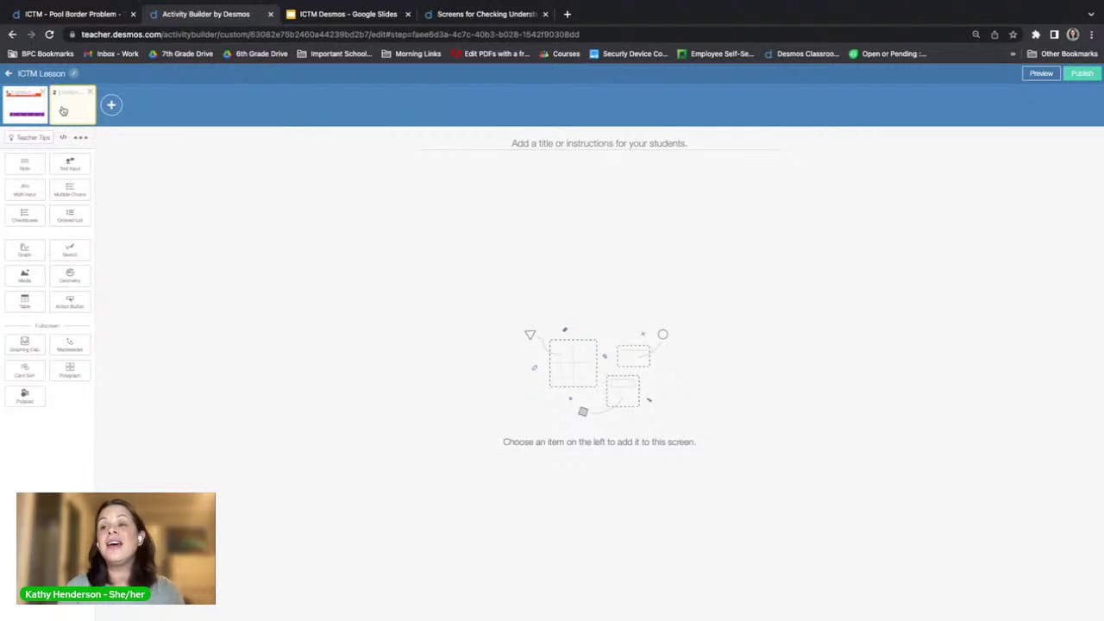
left_click(69, 214)
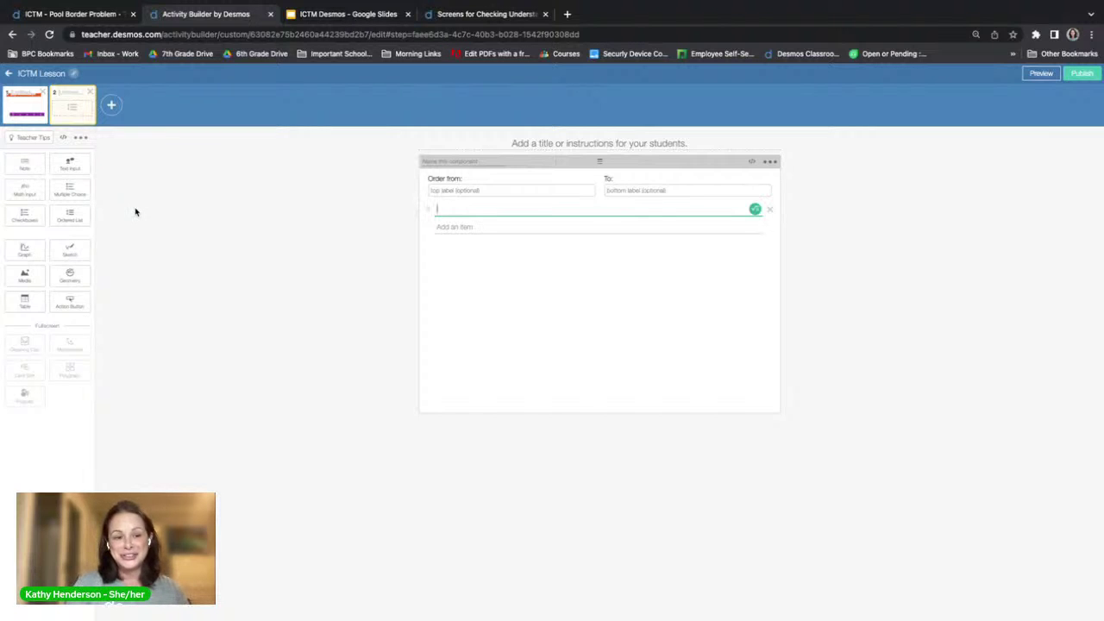
left_click(541, 143)
type("Put the n")
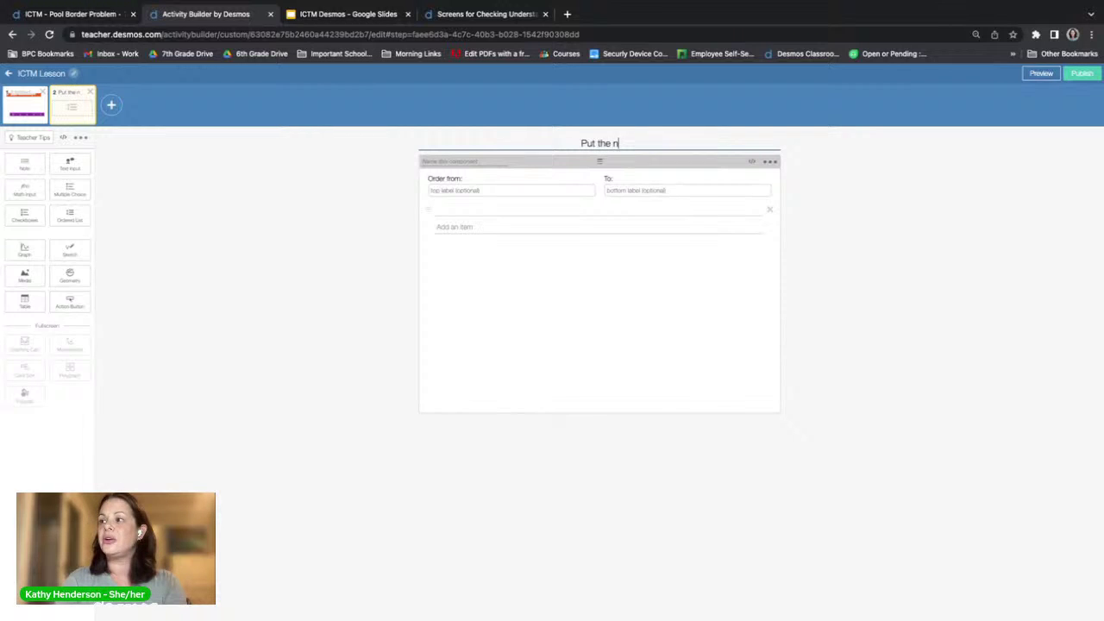
key("BackSpace")
type("fo")
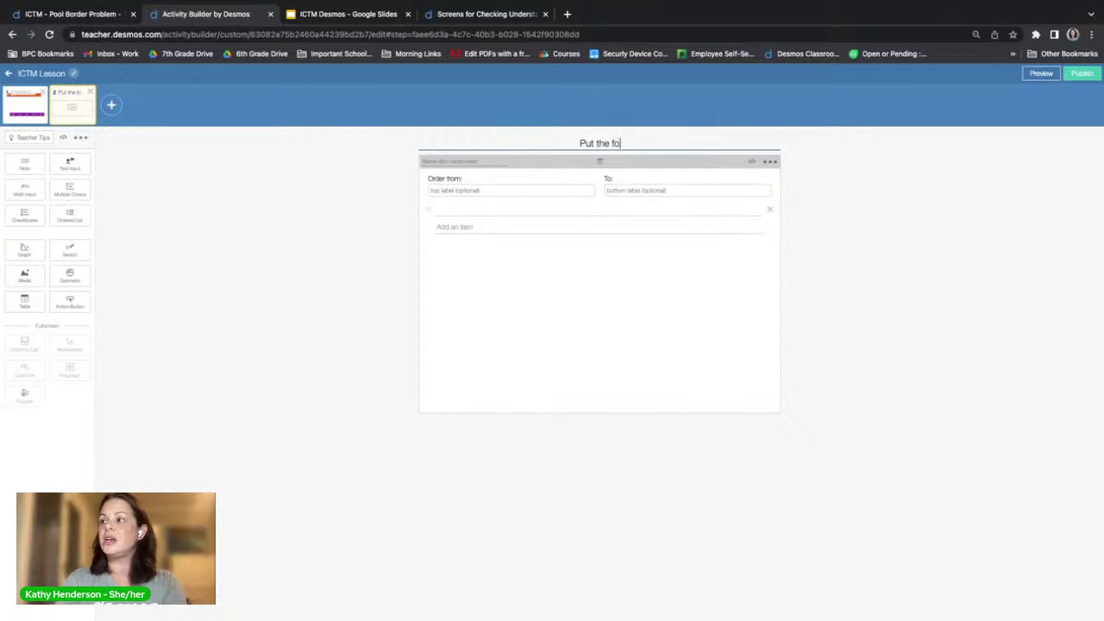
type("llowing inte")
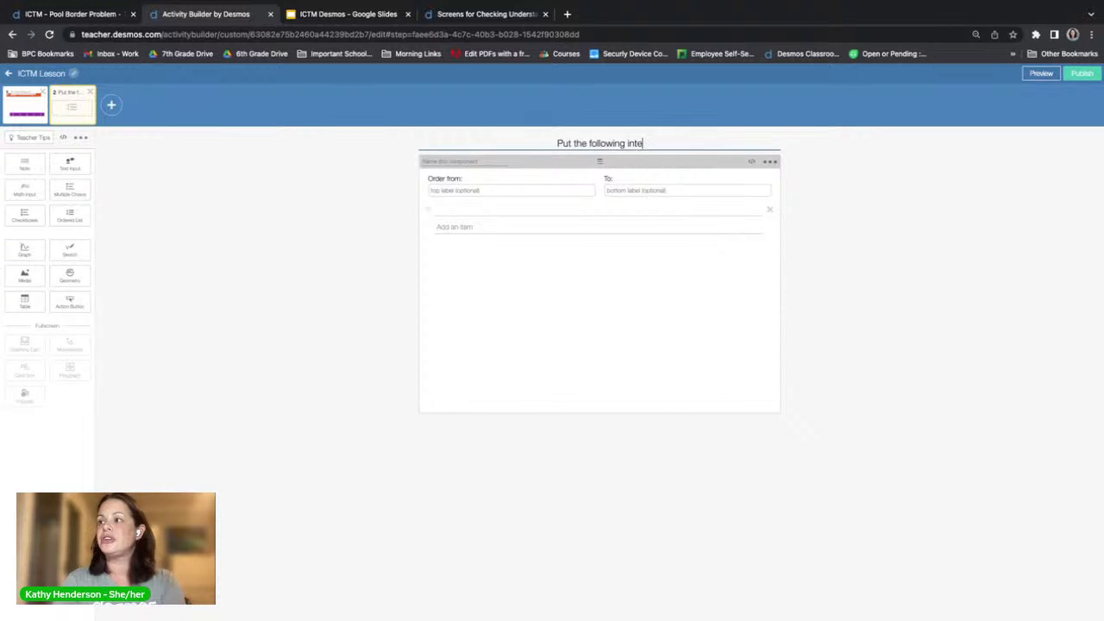
type("gers in or")
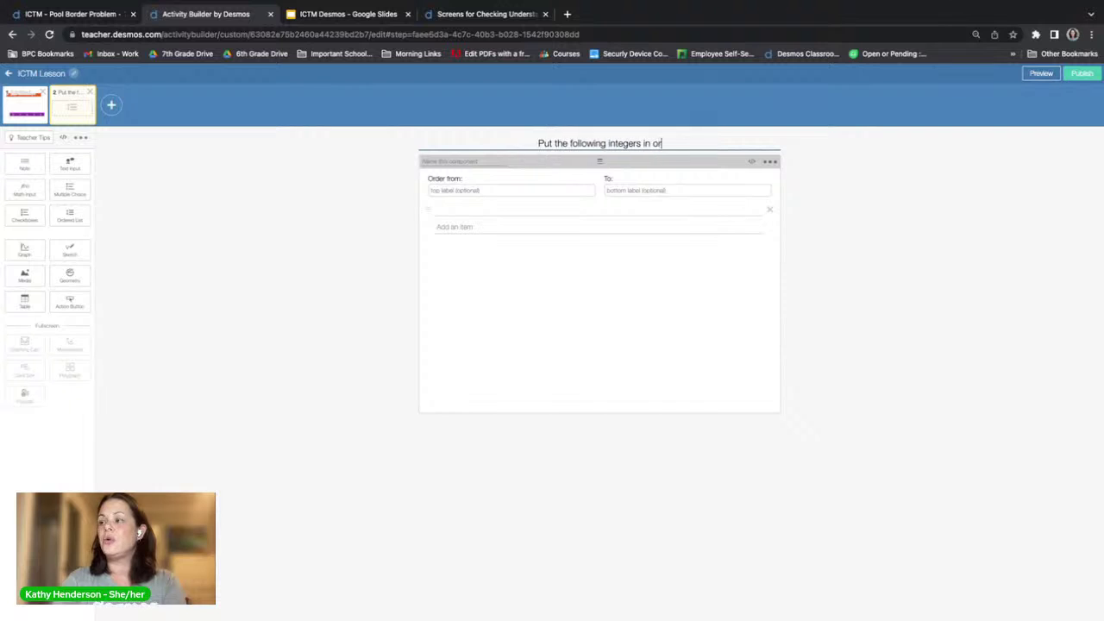
type("der from least")
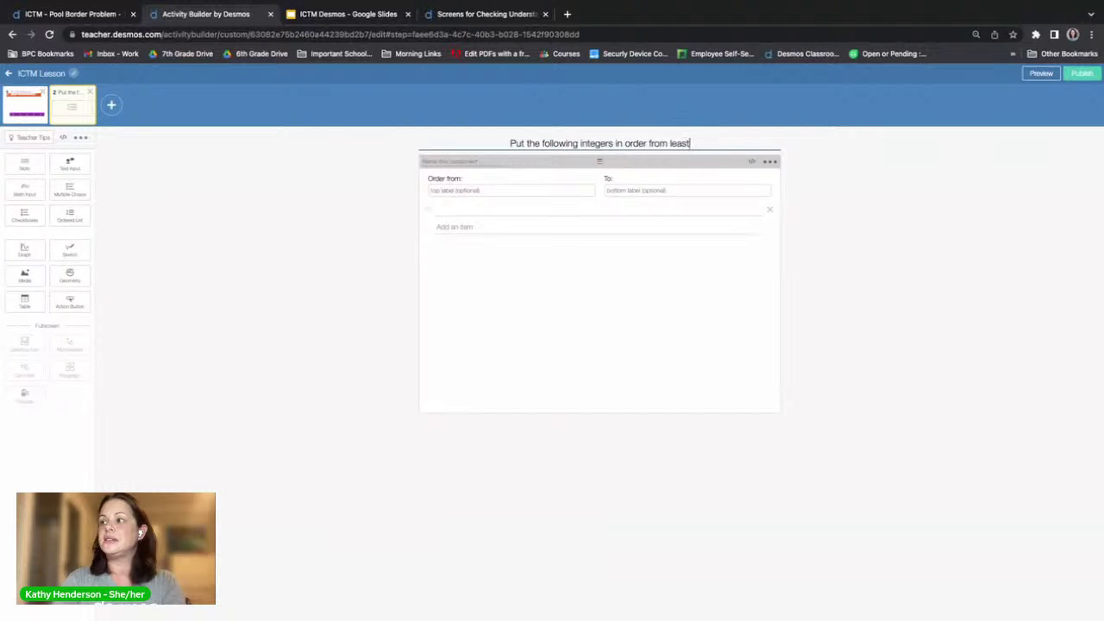
type(" to greatest")
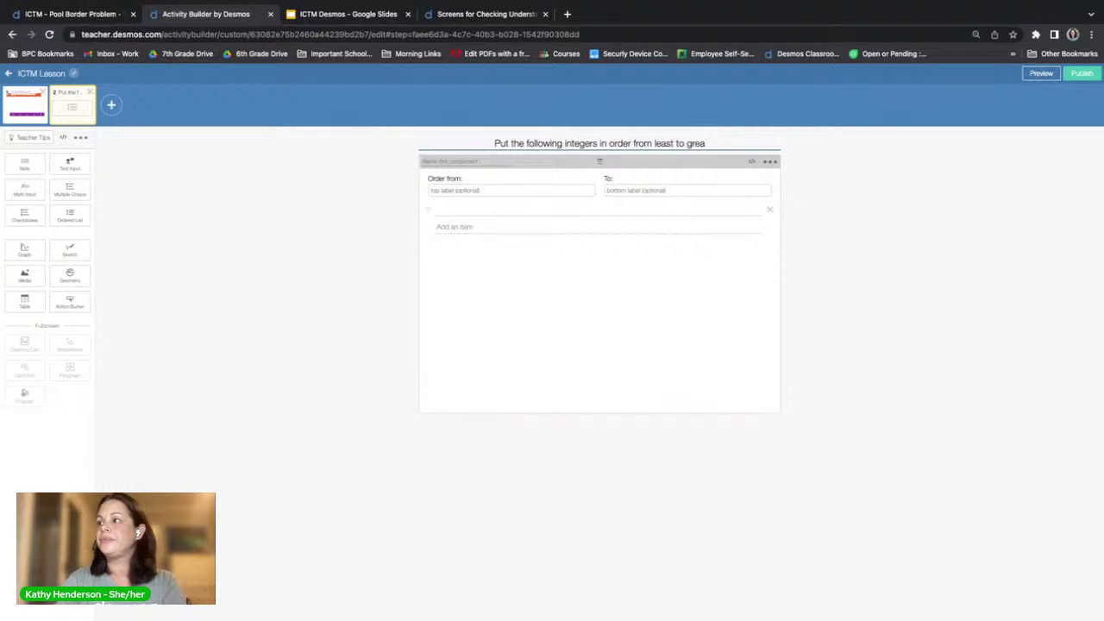
- Label the ordered list's ends "Least" for the start and "Greatest" for the end
left_click(448, 189)
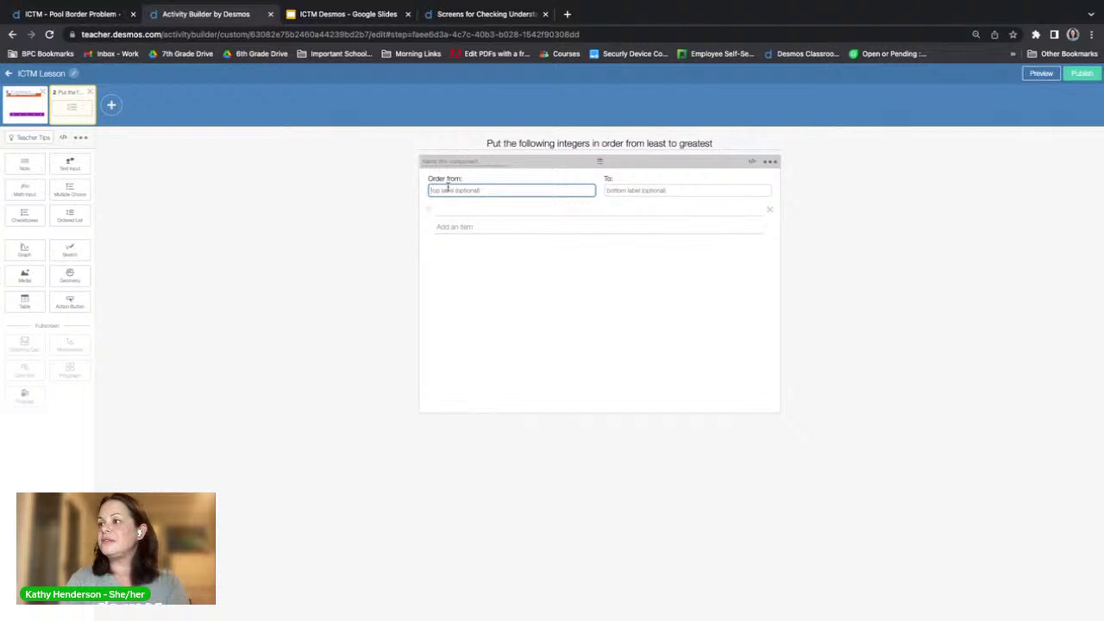
type("Least")
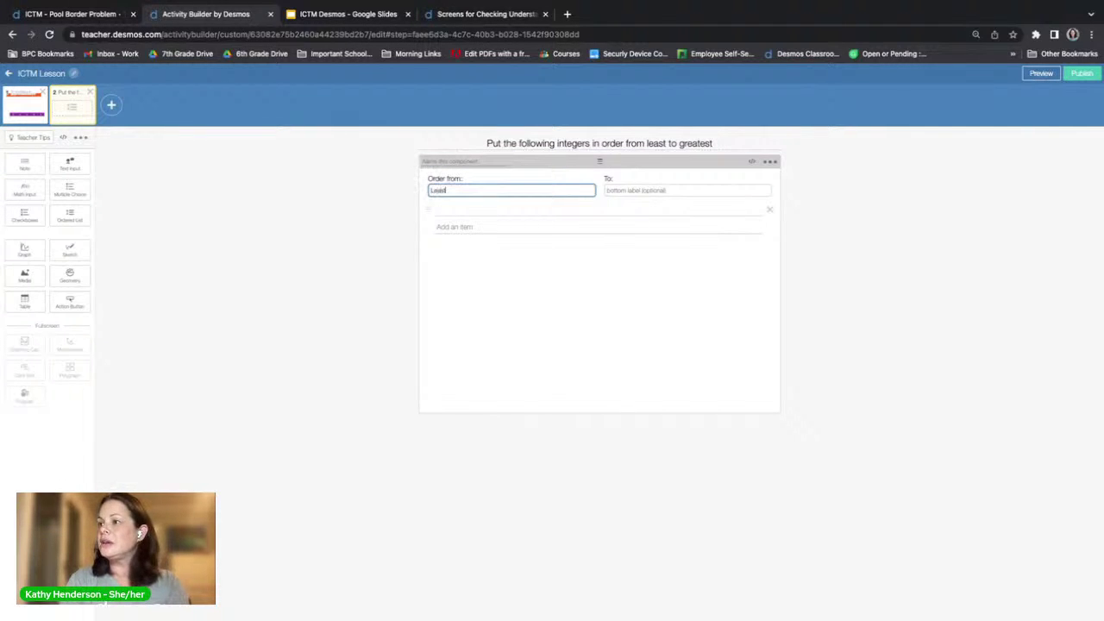
left_click(607, 190)
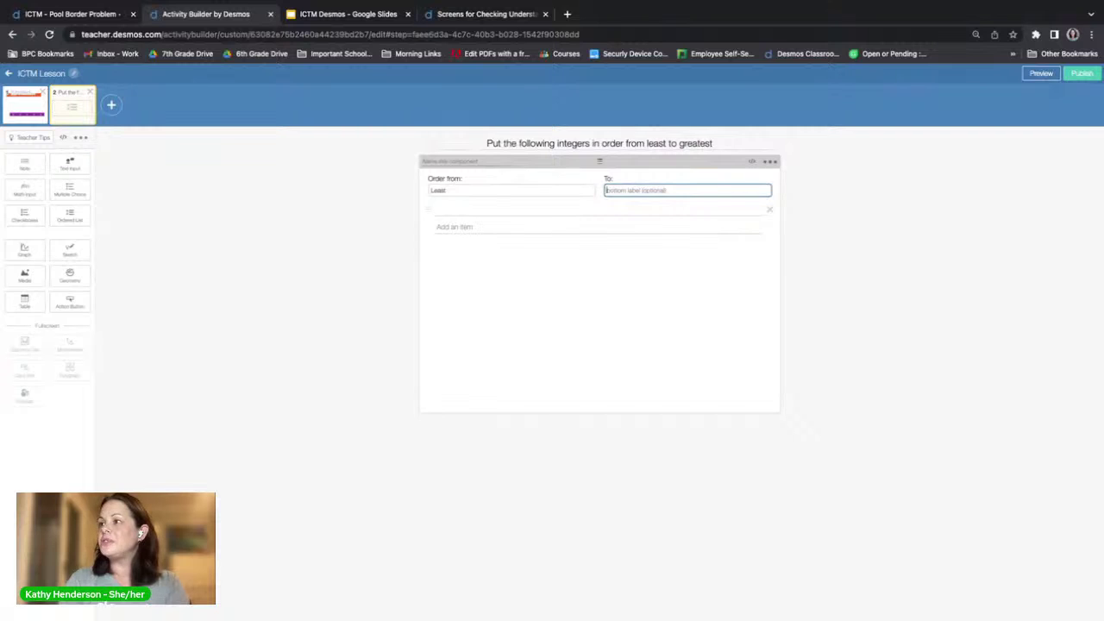
type("Greatest")
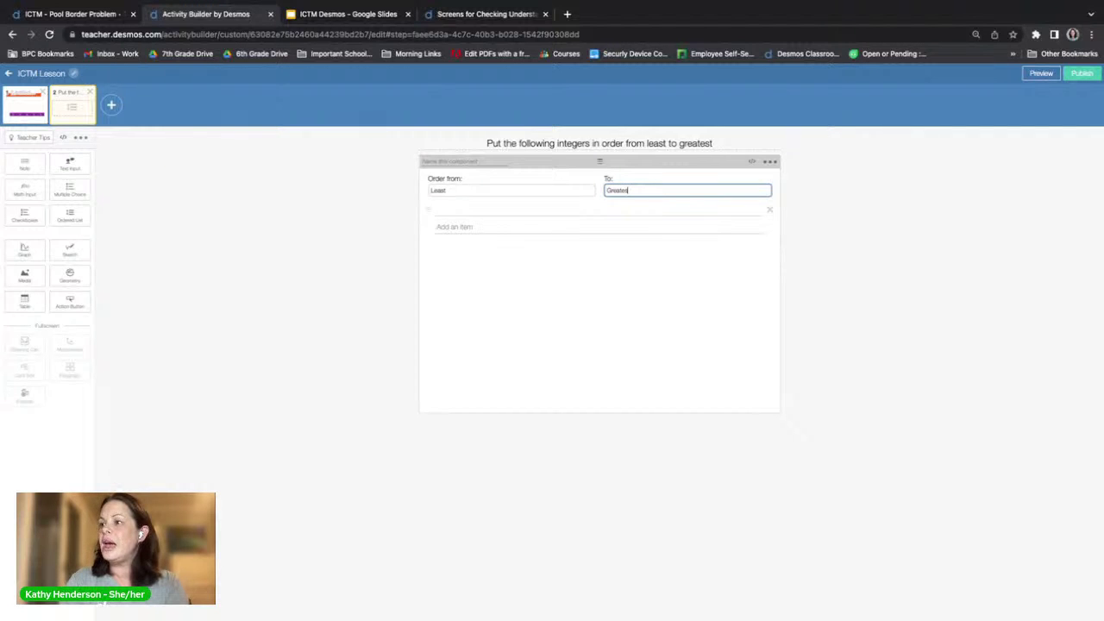
- Fill the ordered list with the items -1, 10 and -1,200
left_click(455, 207)
type("-1")
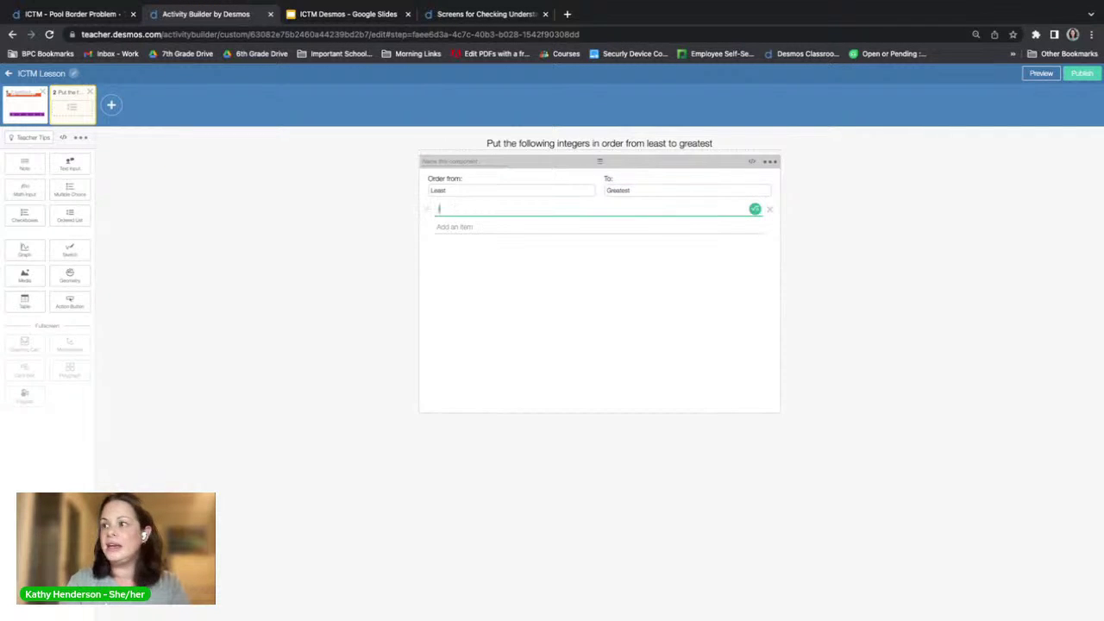
left_click(449, 227)
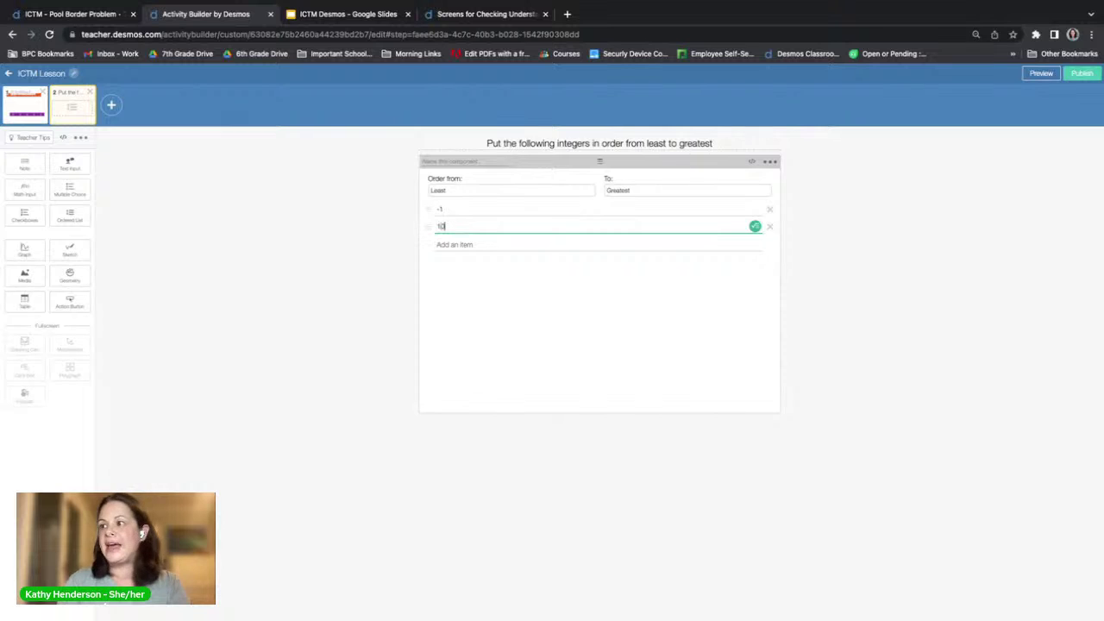
type("10")
left_click(446, 246)
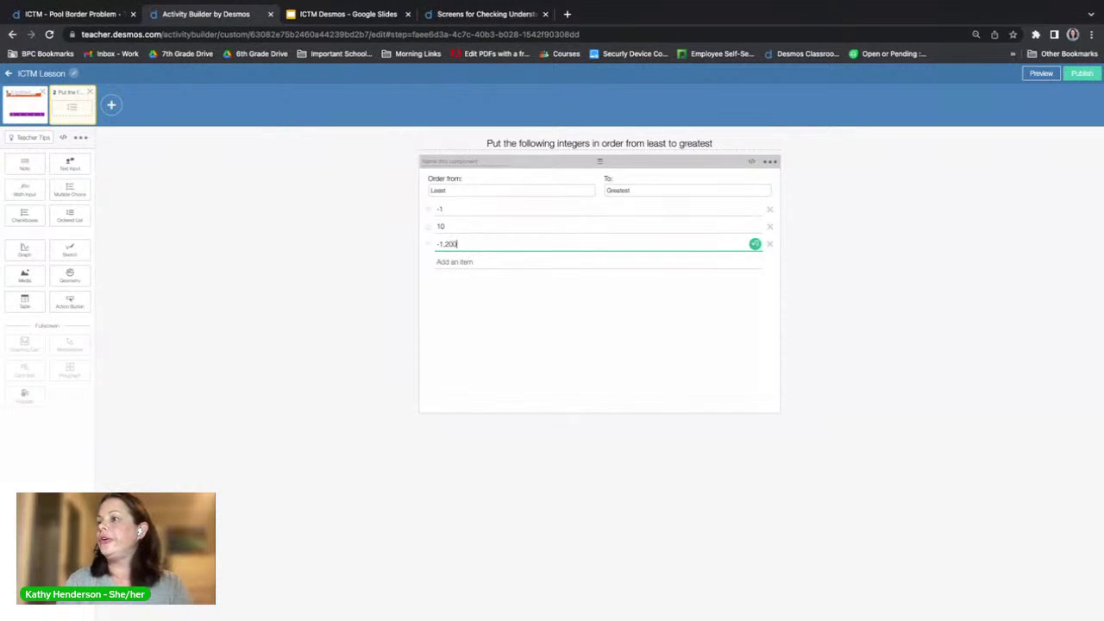
- Preview the ordering screen as a student, arrange the integers as -1,200, -1, 10, and return to editing
left_click(1038, 75)
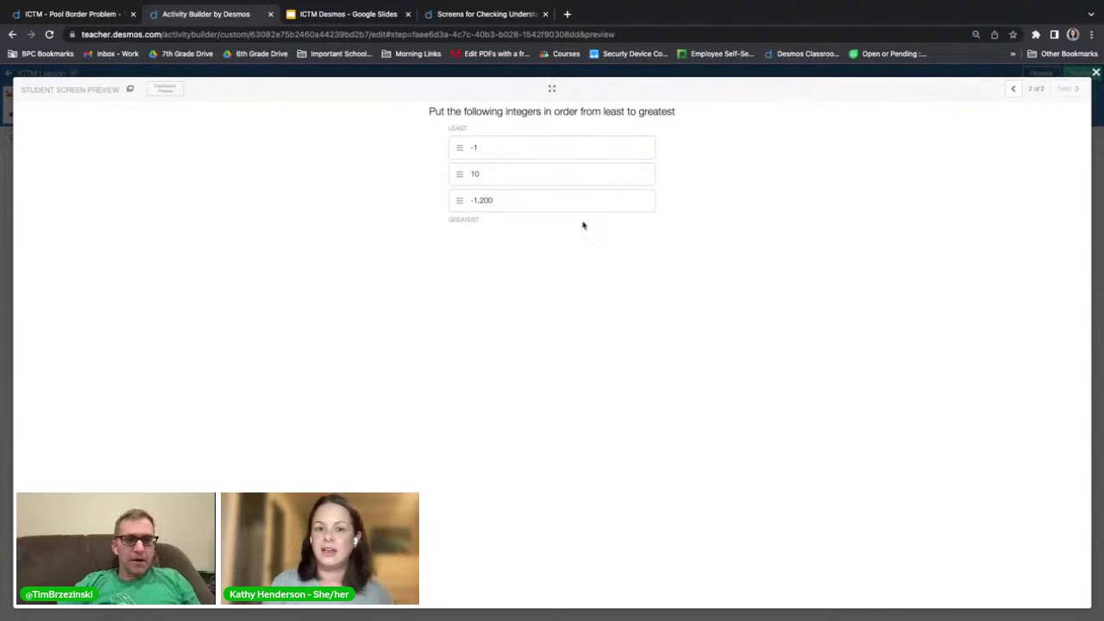
scroll(618, 191, "up", 5)
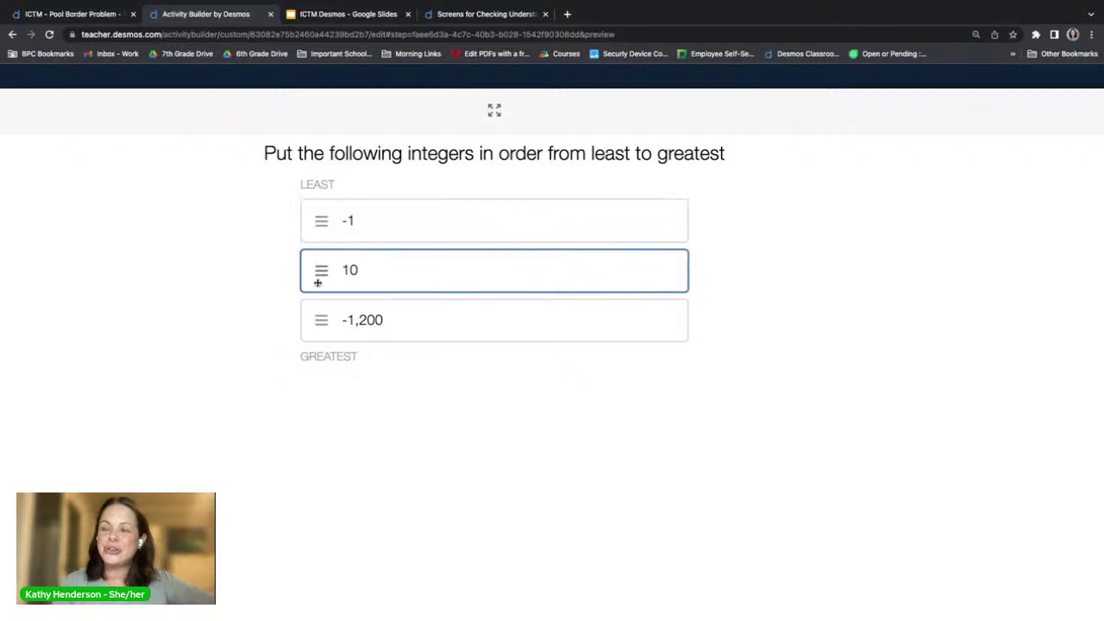
mouse_move(320, 275)
left_mouse_down()
mouse_move(321, 220)
mouse_move(321, 265)
left_mouse_up()
left_click_drag(320, 320, 320, 221)
key("Escape")
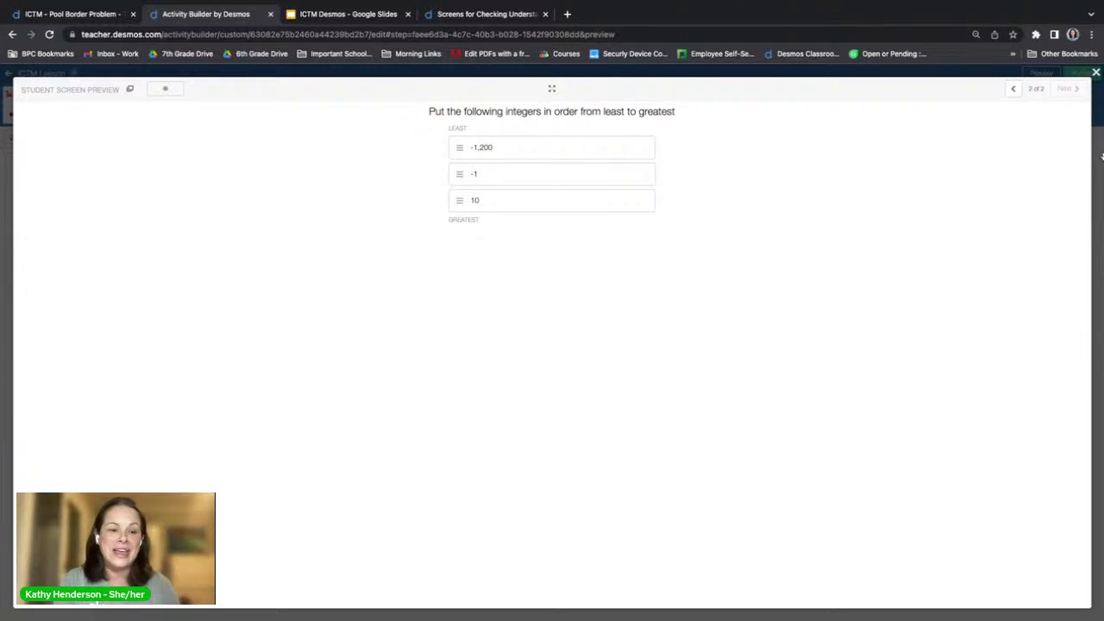
left_click(1095, 73)
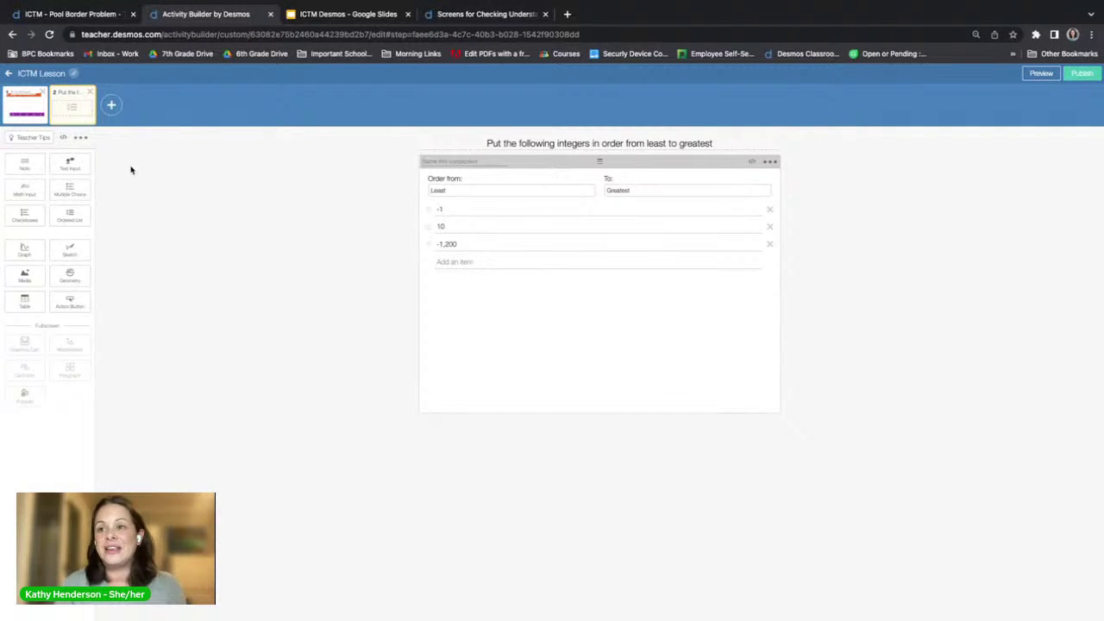
left_click(76, 249)
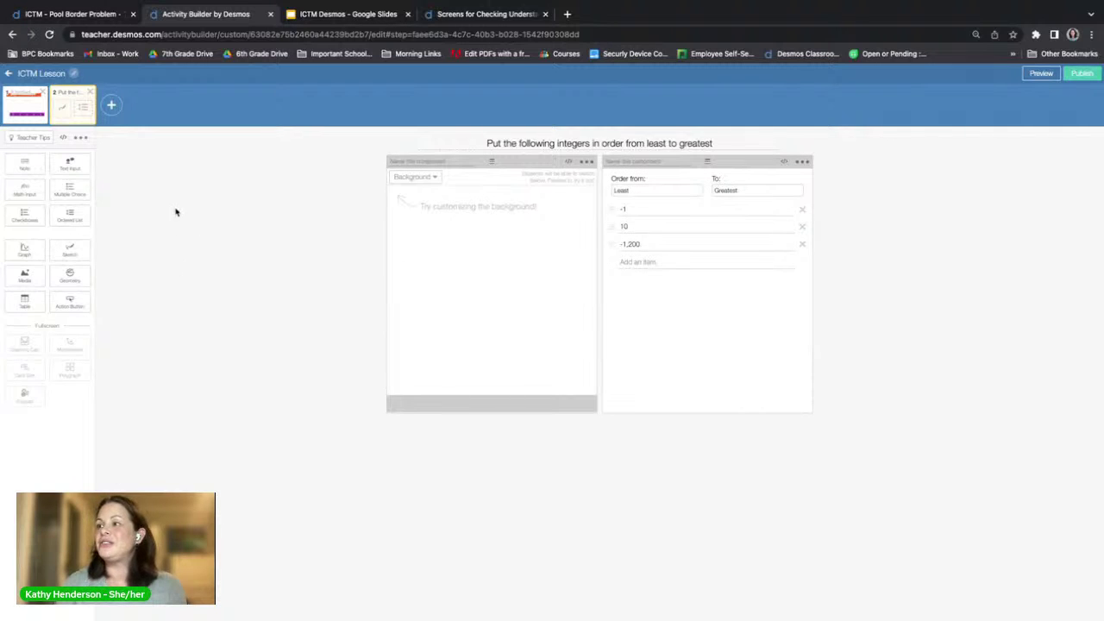
left_click(587, 161)
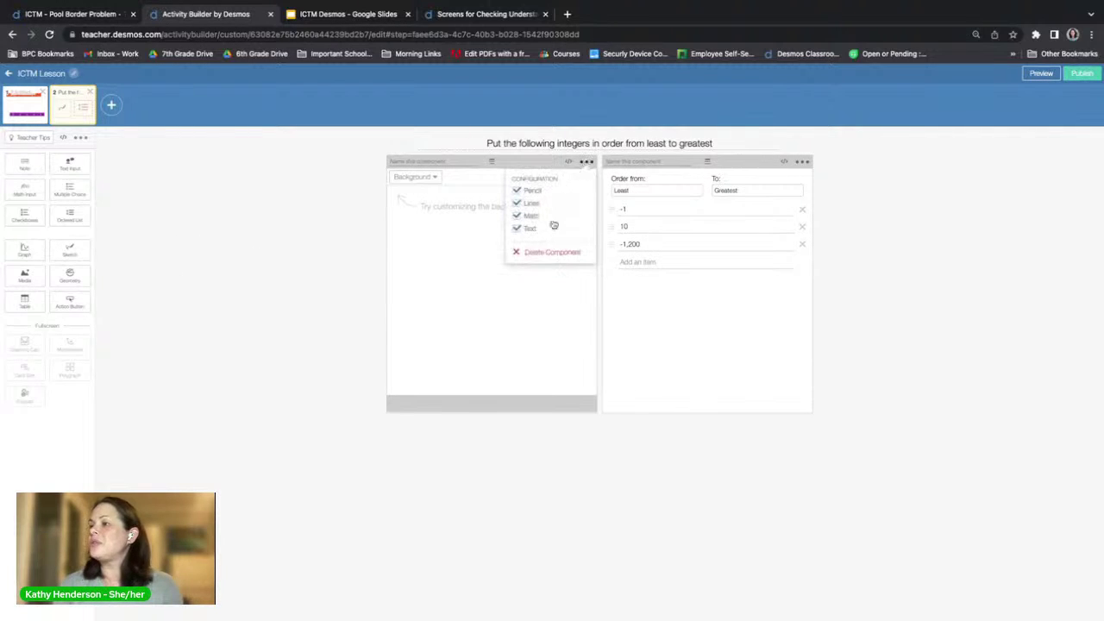
left_click(542, 252)
- Add a third screen with a Sketch component, titled "Draw a picture that describes math as an animal."
left_click(110, 105)
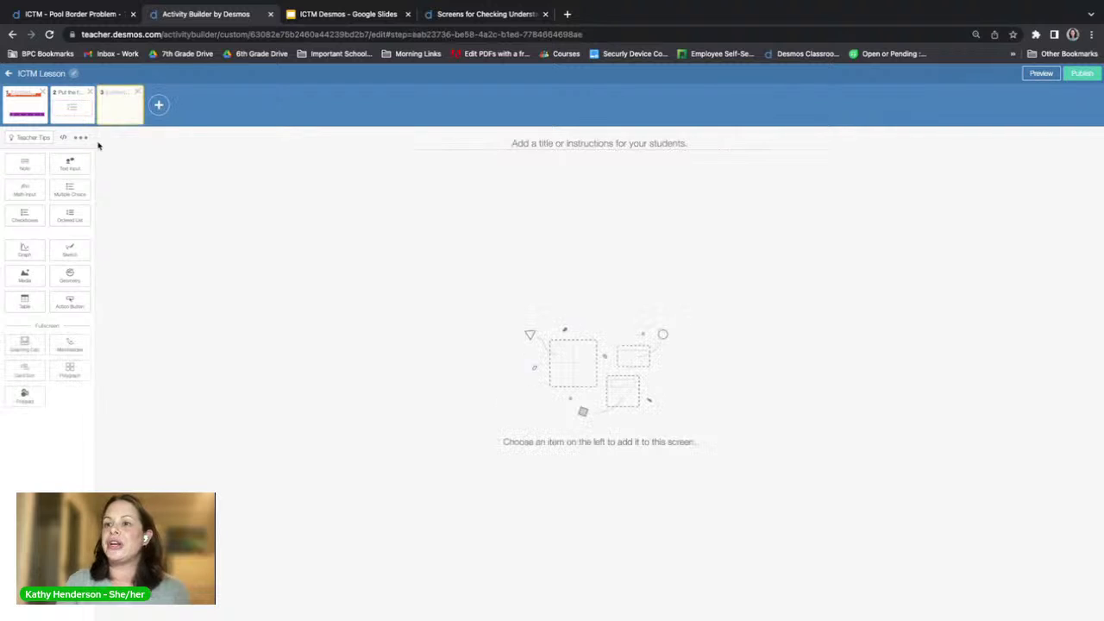
left_click(70, 251)
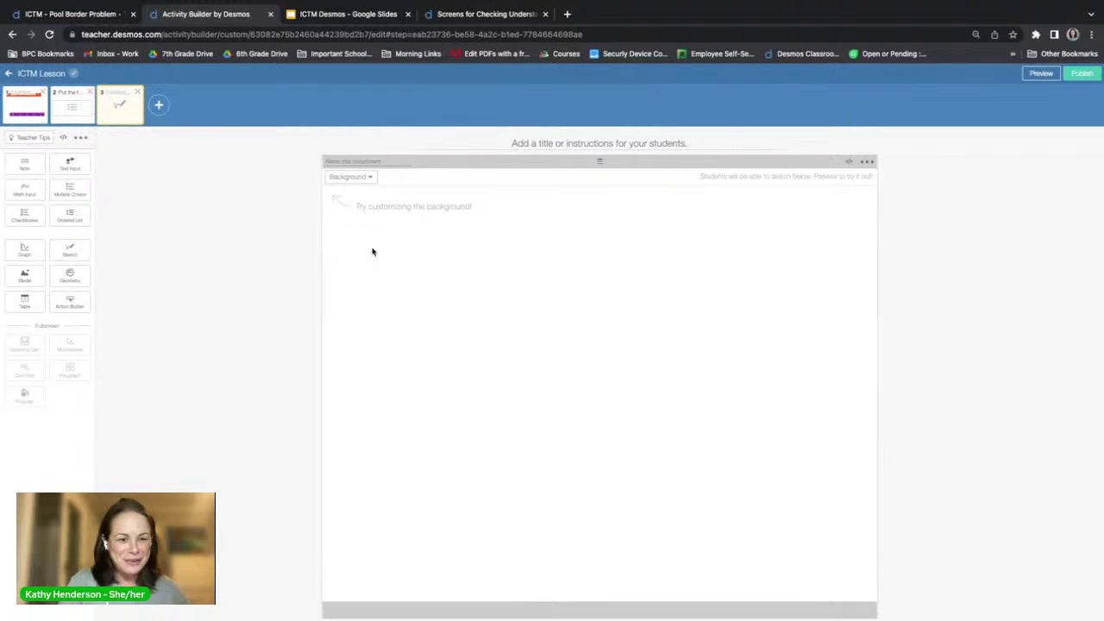
left_click(525, 144)
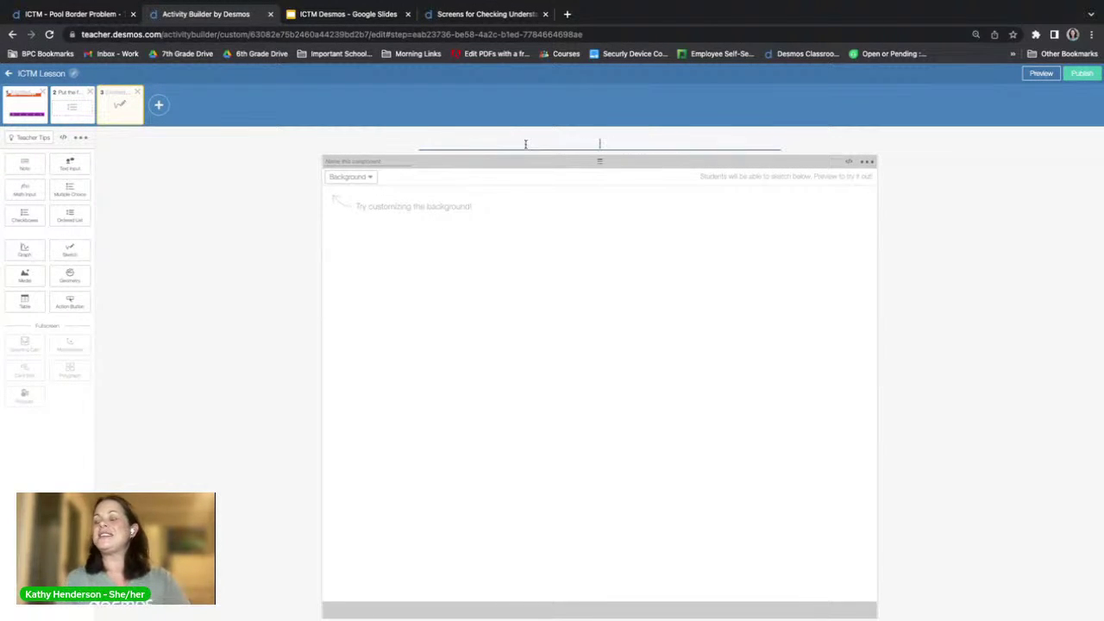
type("Draw a")
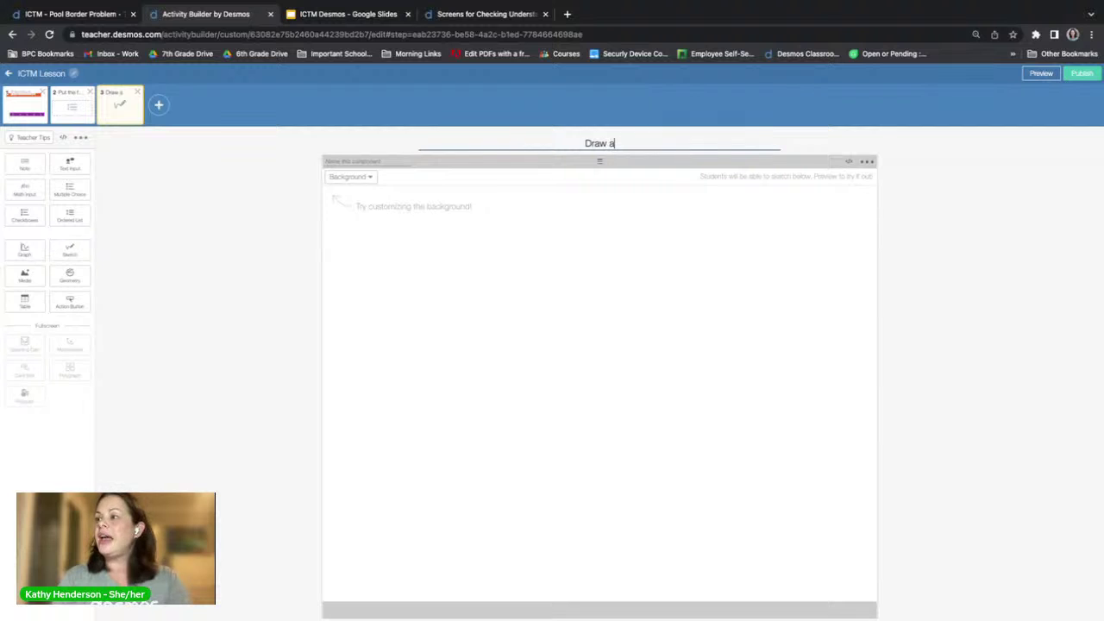
type("n anima")
key("BackSpace")
key("BackSpace")
key("BackSpace")
key("BackSpace")
key("BackSpace")
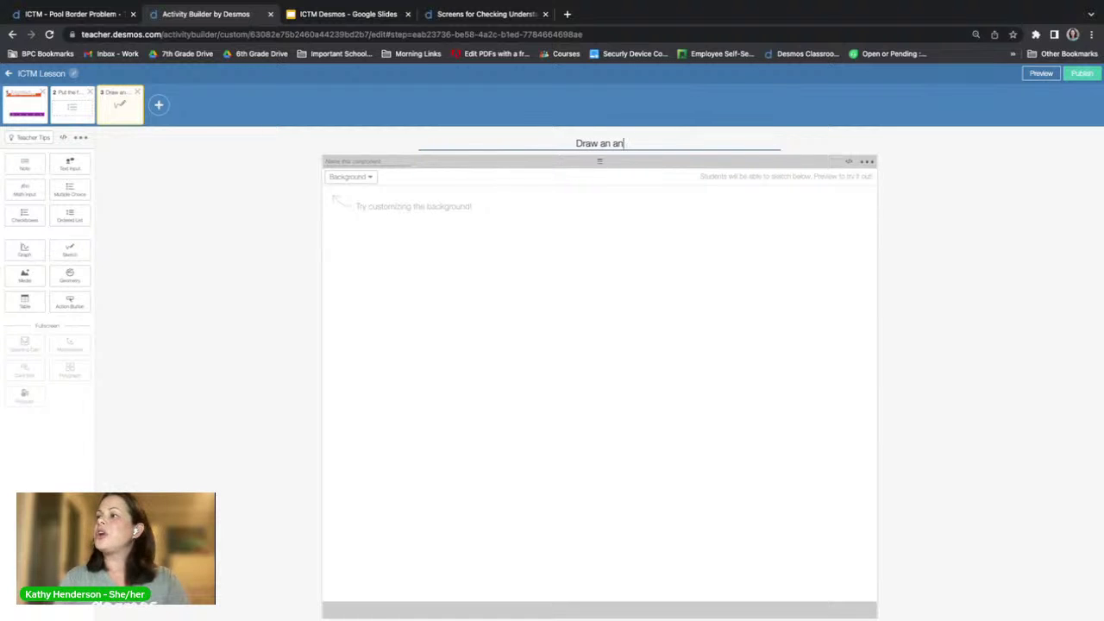
key("BackSpace")
key("BackSpace")
type("p")
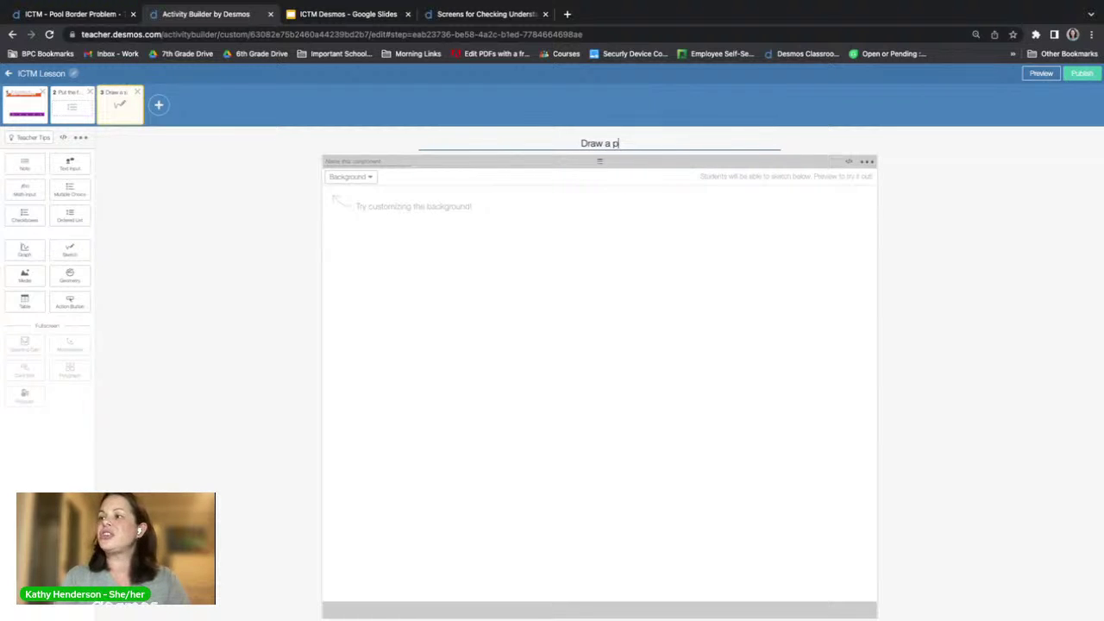
type("icture that de")
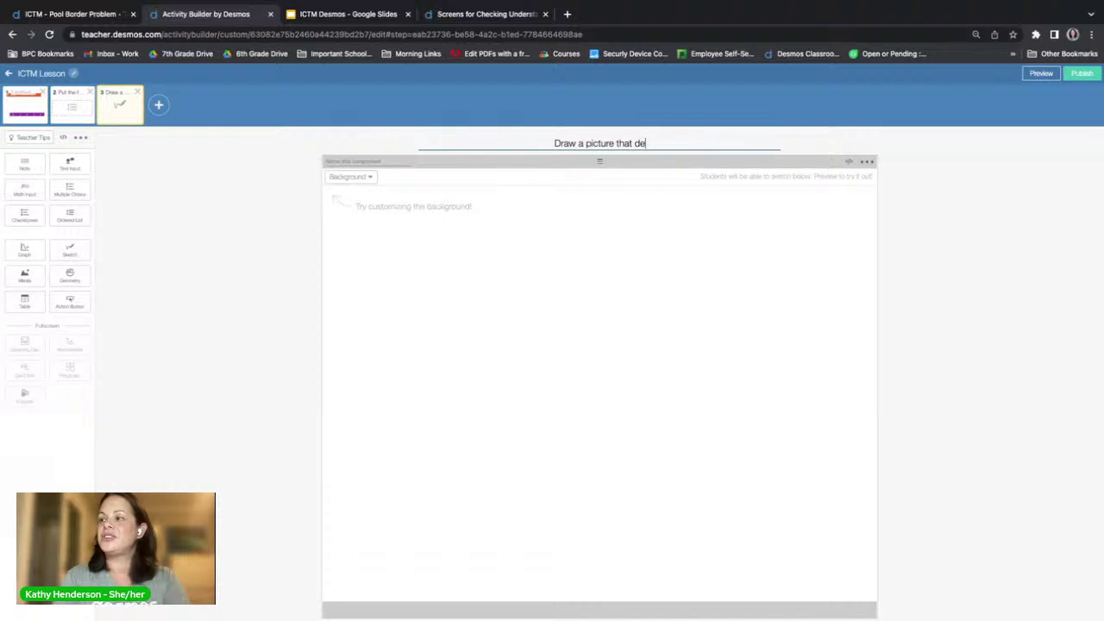
type("scribes math an")
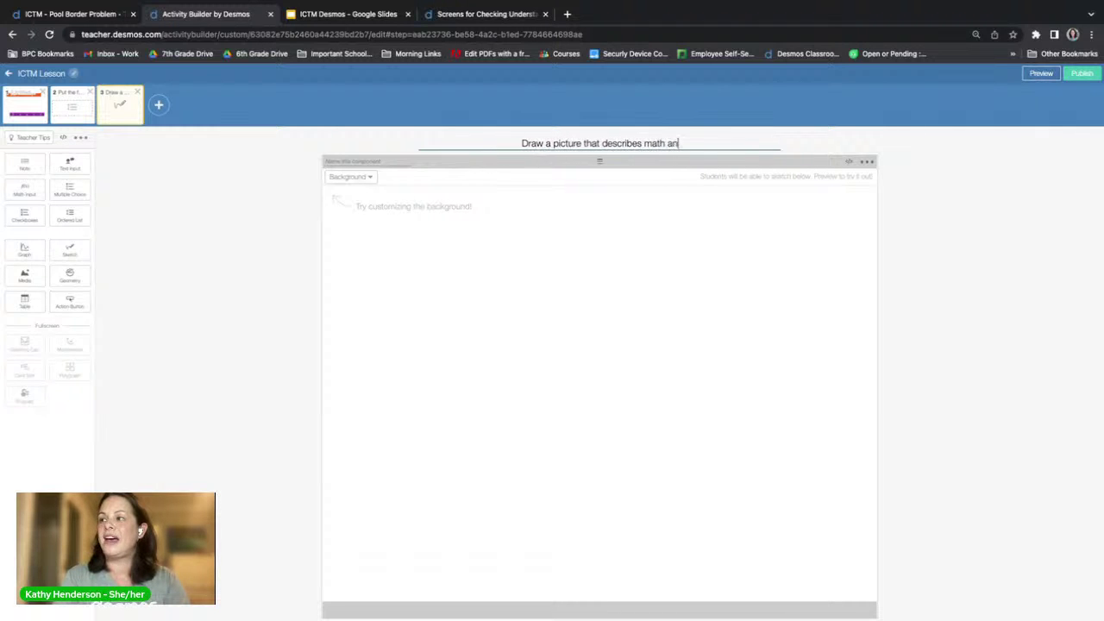
key("BackSpace")
type("s an ")
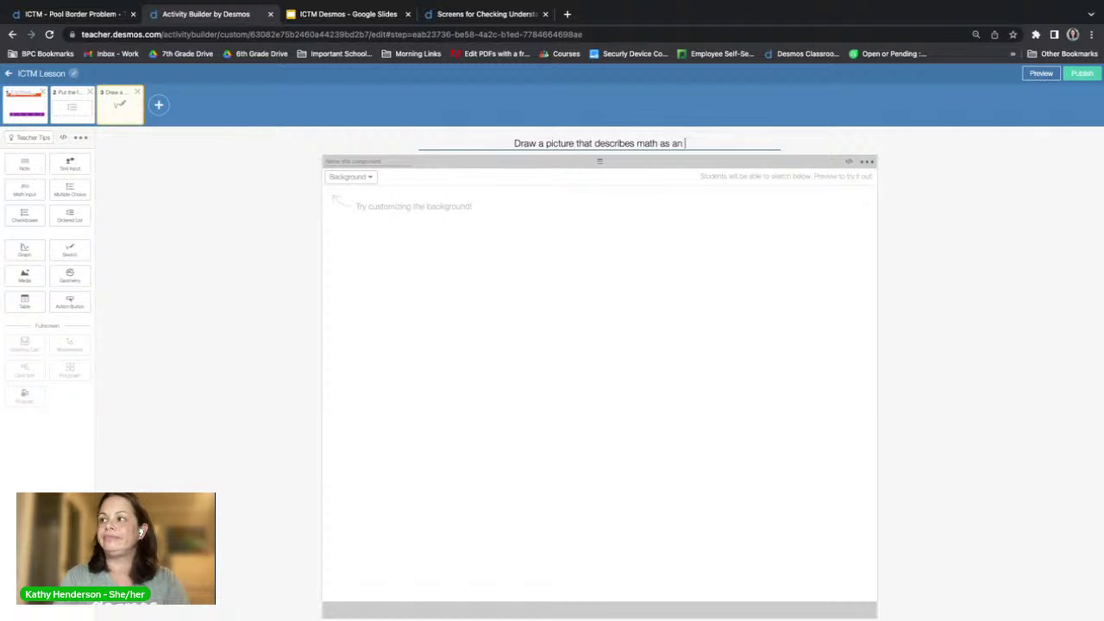
type("animal.")
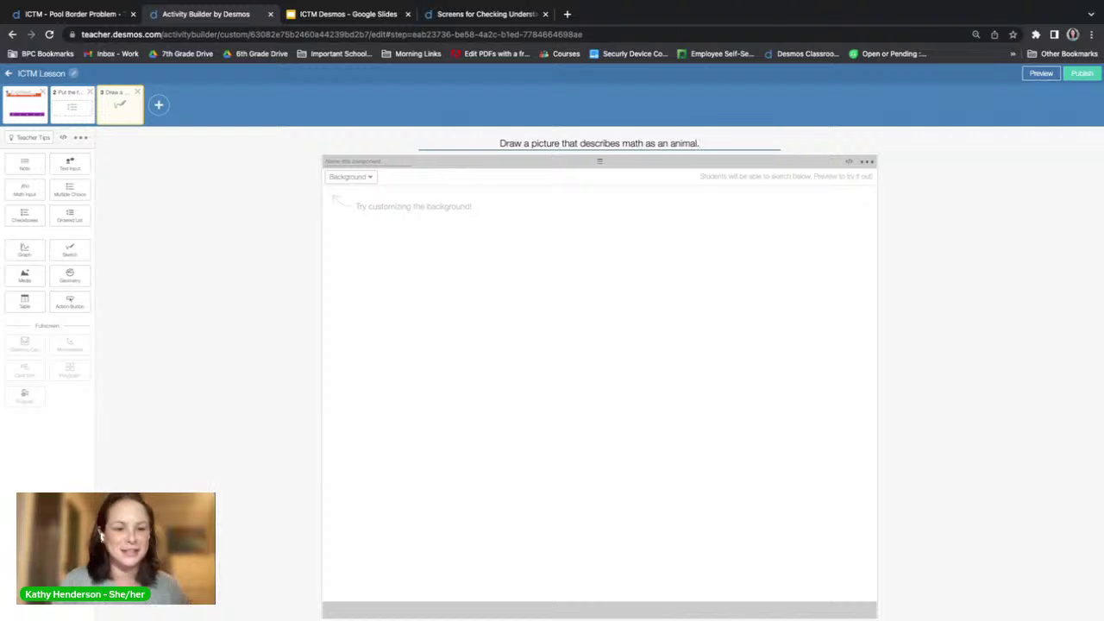
- Preview the sketch screen as a student, draw a round face with two eyes and a mouth, and return to editing
left_click(1037, 73)
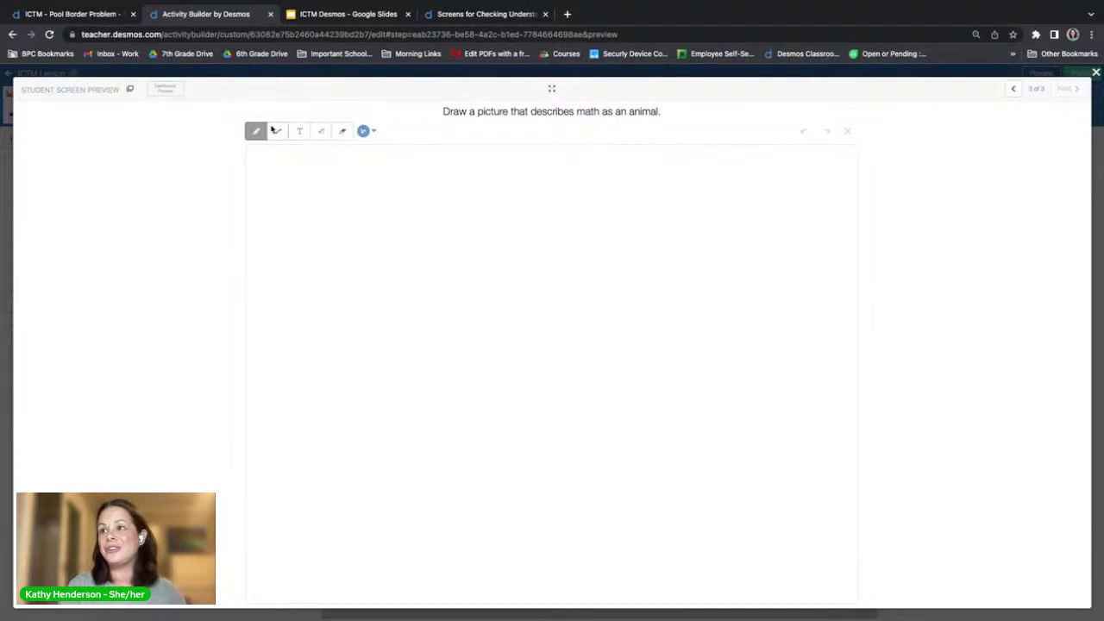
left_click(360, 134)
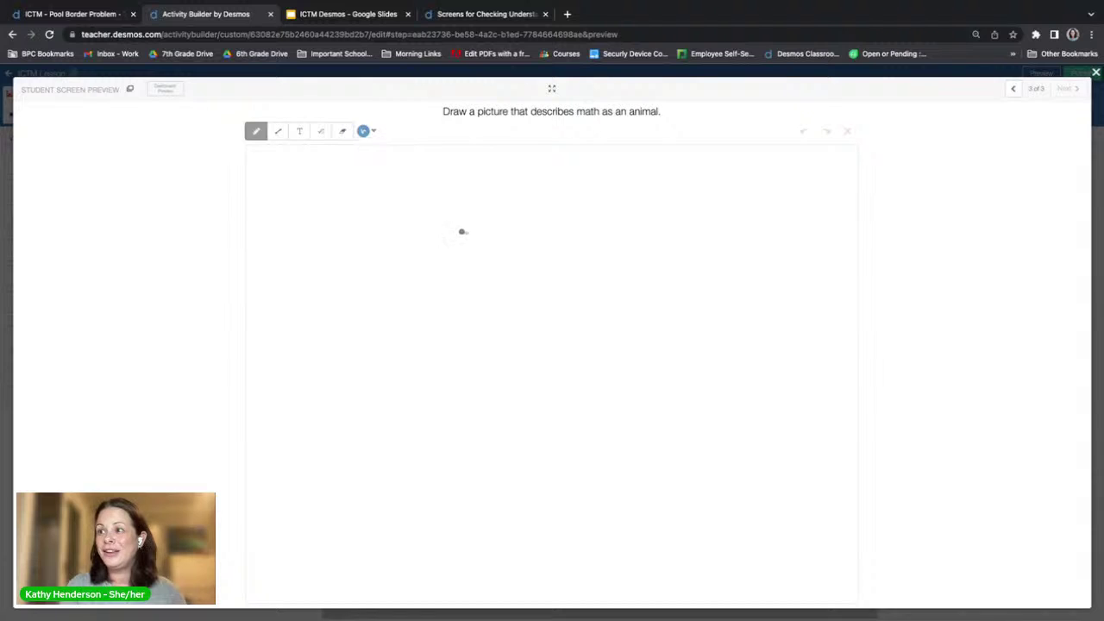
mouse_move(463, 231)
left_mouse_down()
mouse_move(354, 301)
mouse_move(462, 400)
mouse_move(503, 390)
mouse_move(504, 270)
mouse_move(443, 234)
left_mouse_up()
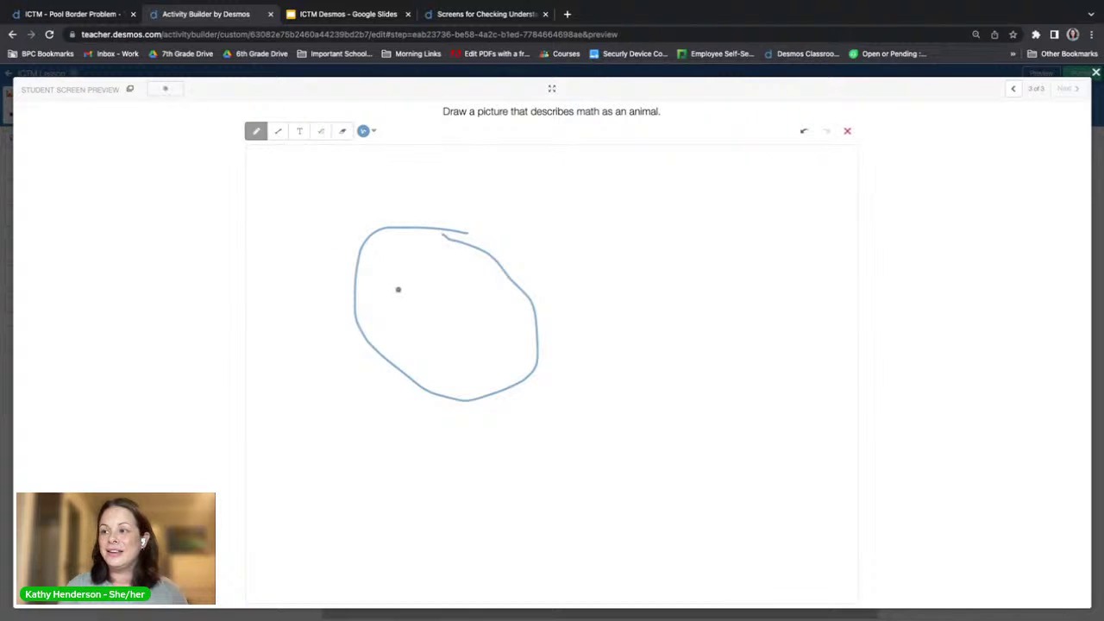
mouse_move(398, 289)
left_mouse_down()
mouse_move(452, 318)
mouse_move(450, 290)
left_mouse_up()
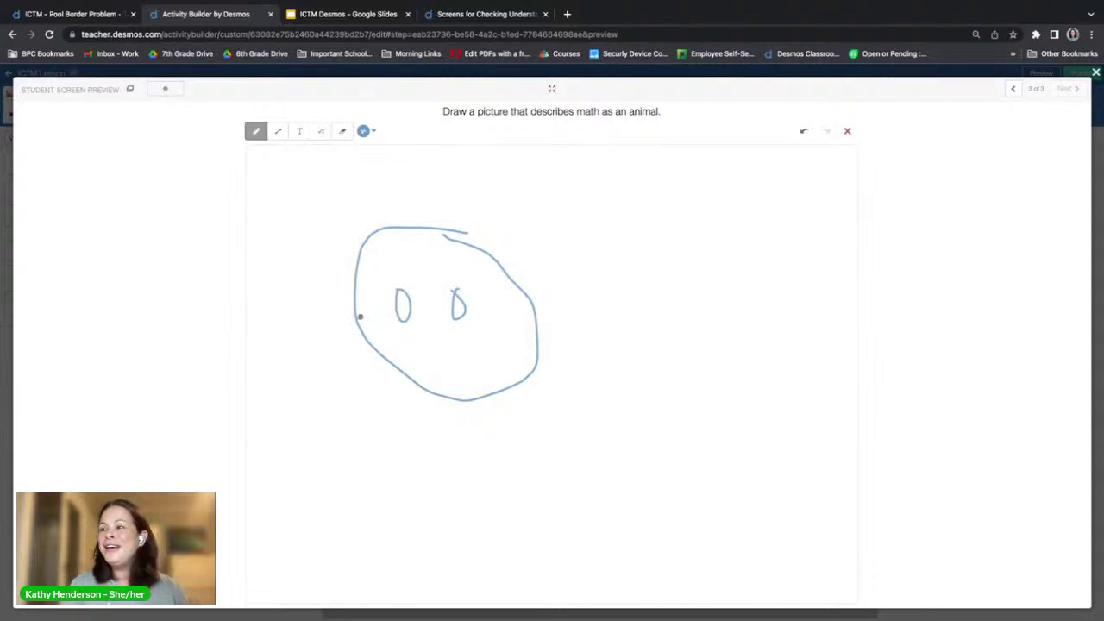
mouse_move(363, 316)
left_mouse_down()
mouse_move(454, 354)
mouse_move(490, 341)
left_mouse_up()
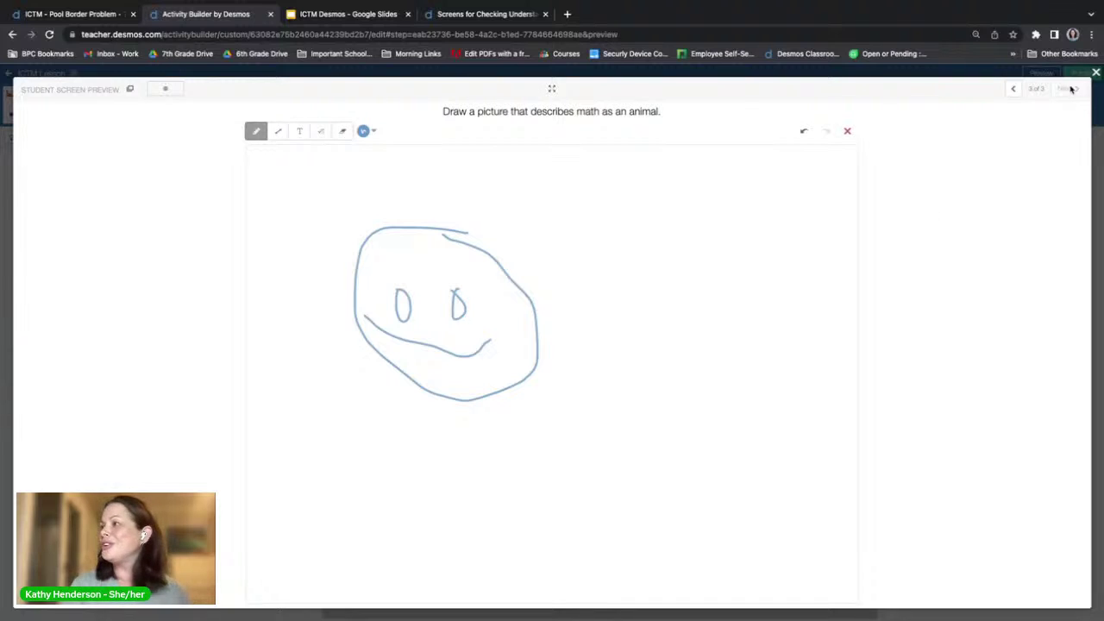
left_click(1095, 72)
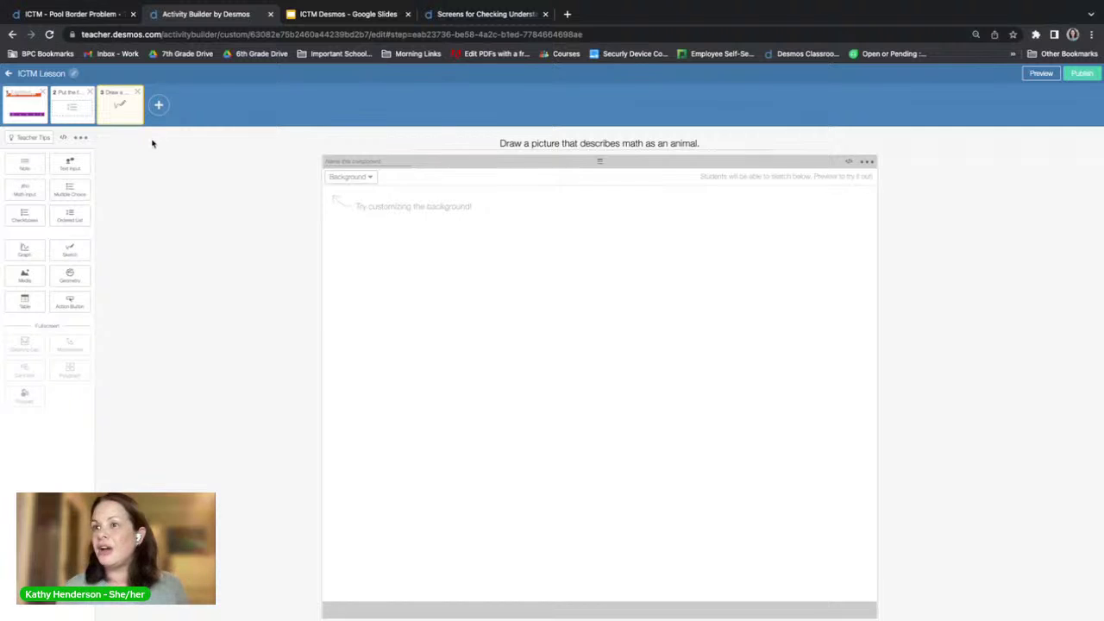
- Add a fourth screen to the activity with a Graph component
left_click(159, 105)
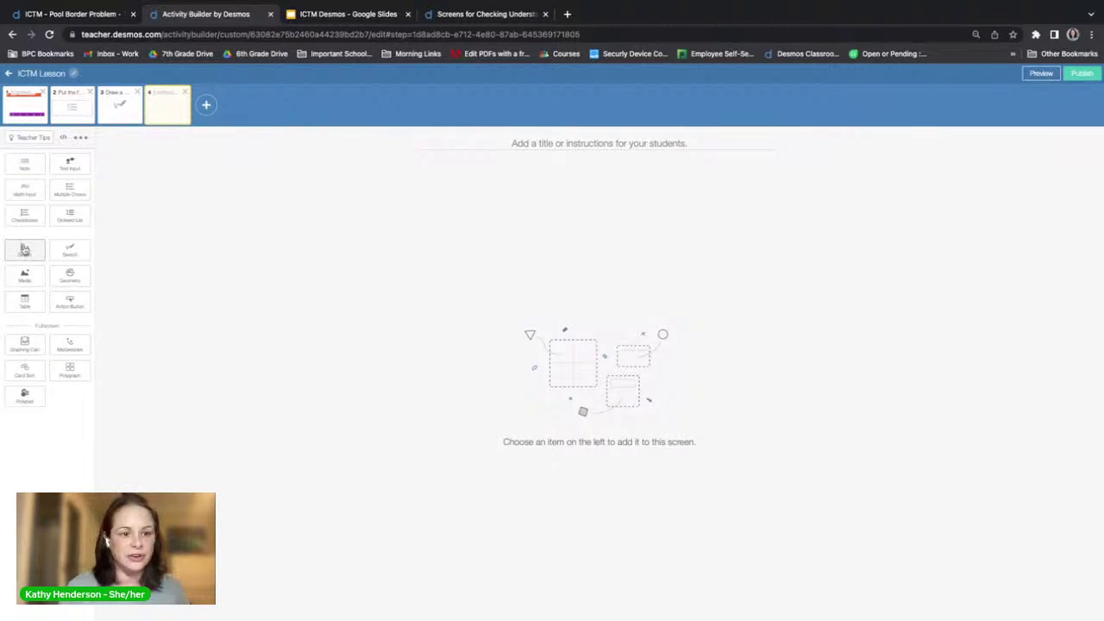
scroll(22, 270, "up", 5)
scroll(22, 270, "up", 3)
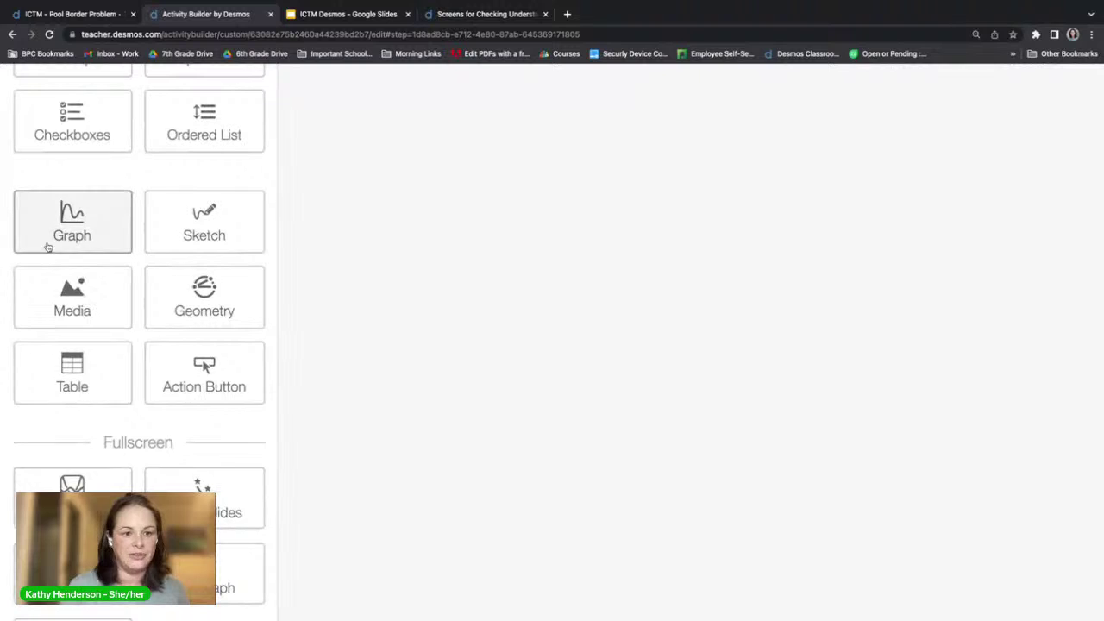
left_click(70, 225)
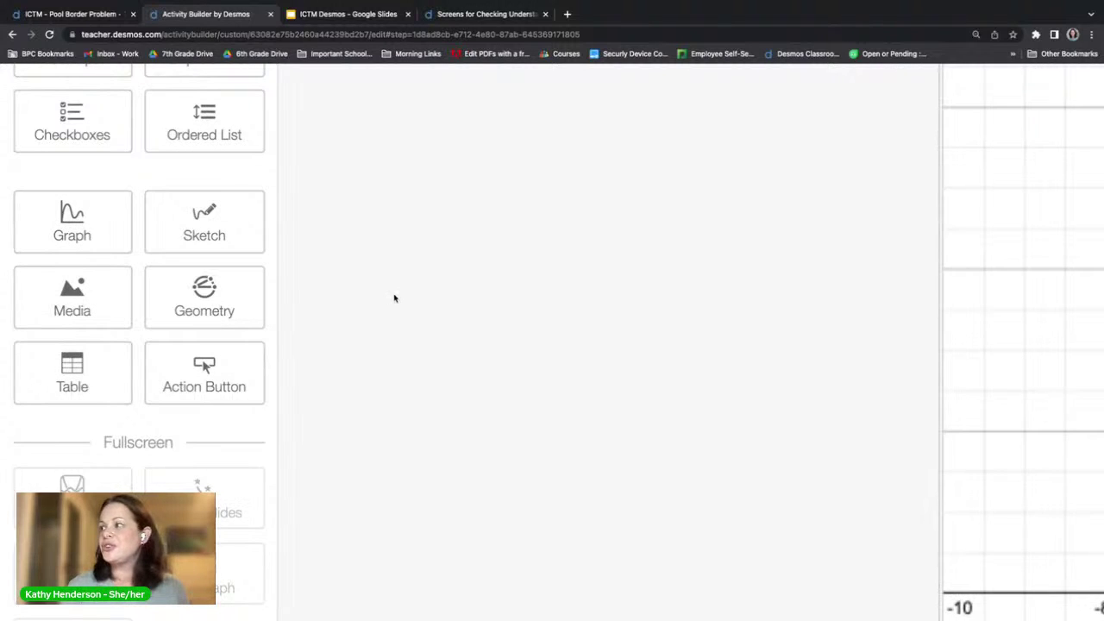
scroll(394, 296, "down", 4)
scroll(383, 316, "down", 3)
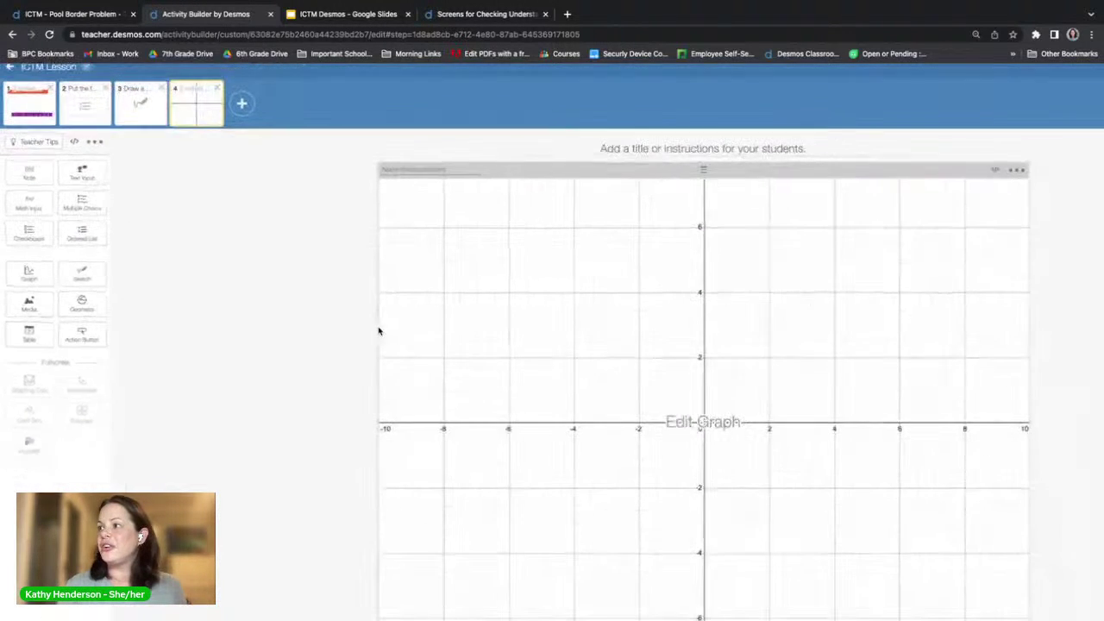
- Plot the line y = x - 1 in the fourth screen's graph and check it in the student preview
left_click(712, 427)
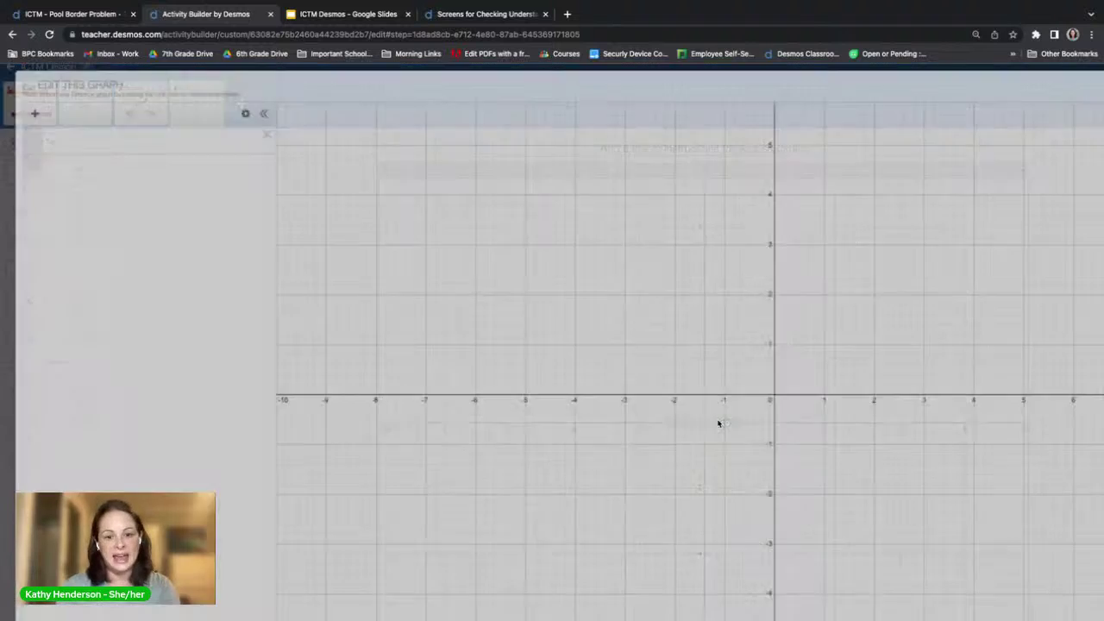
left_click(206, 150)
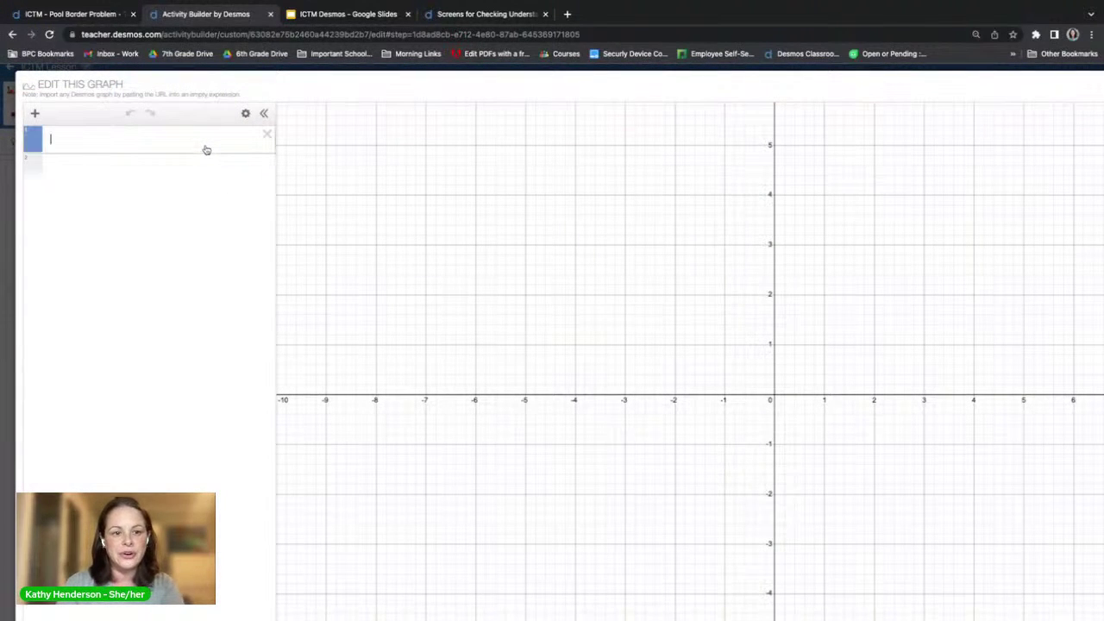
type("y=x")
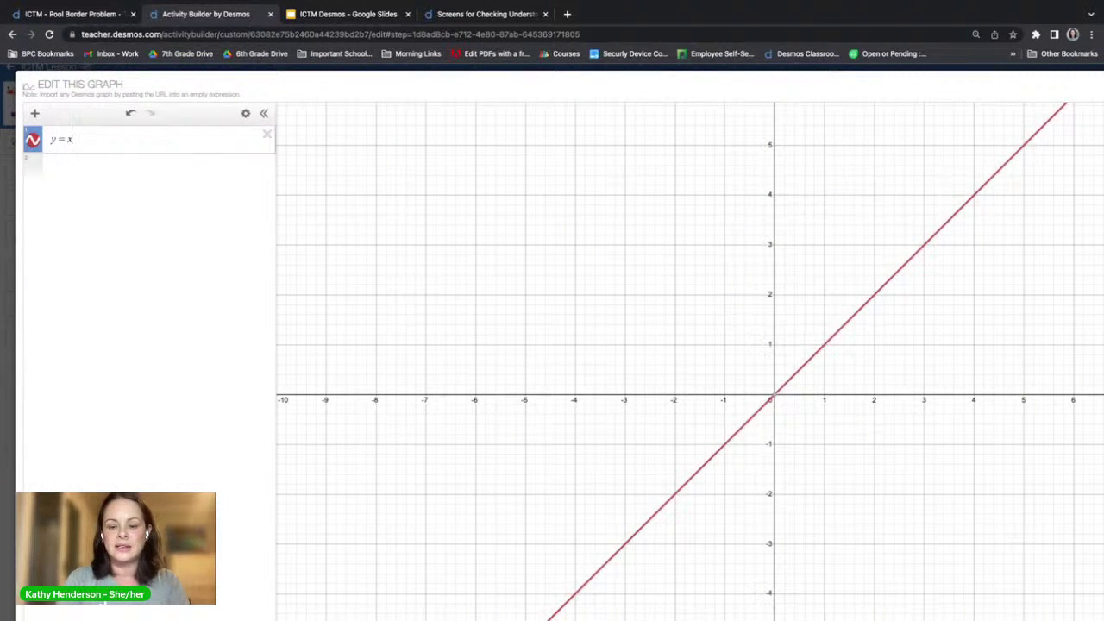
type("-1")
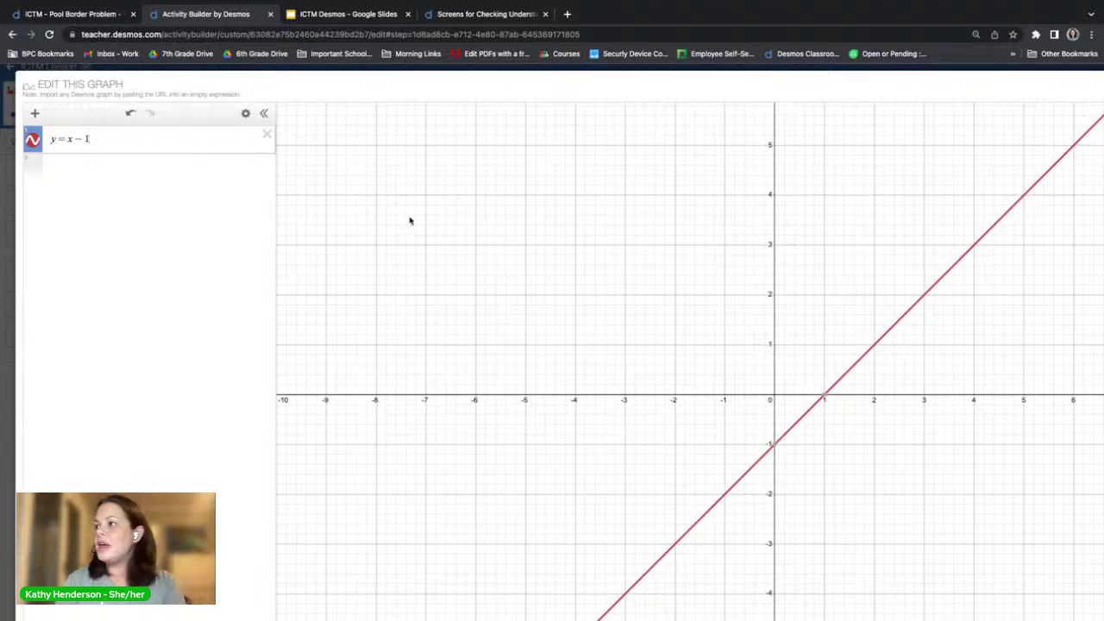
scroll(499, 251, "up", 3)
scroll(499, 251, "down", 3)
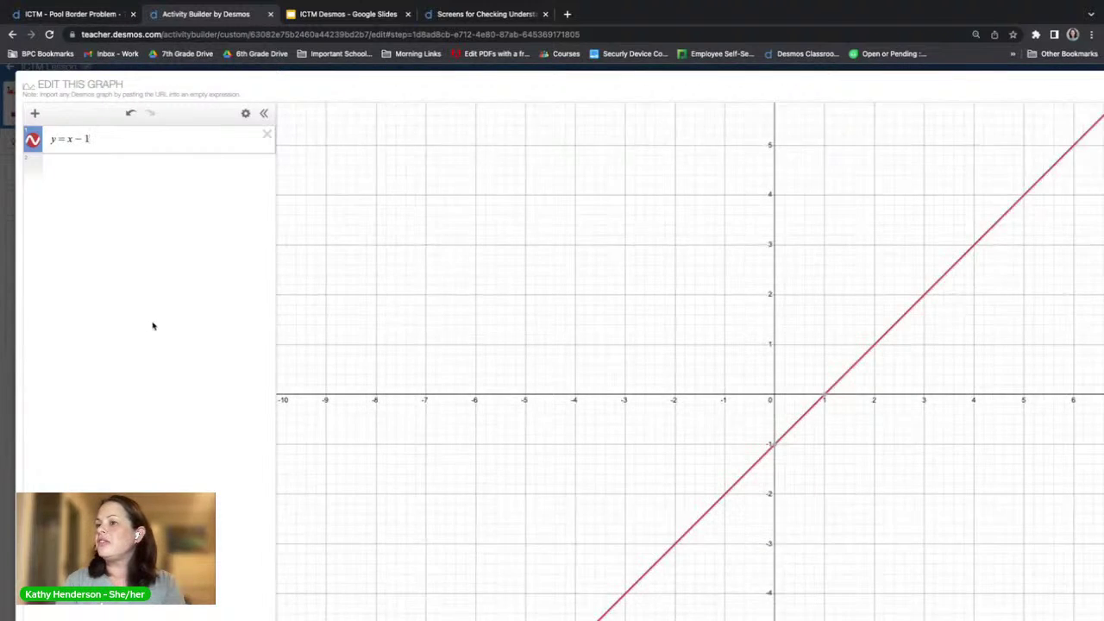
scroll(153, 323, "right", 2)
scroll(137, 365, "left", 2)
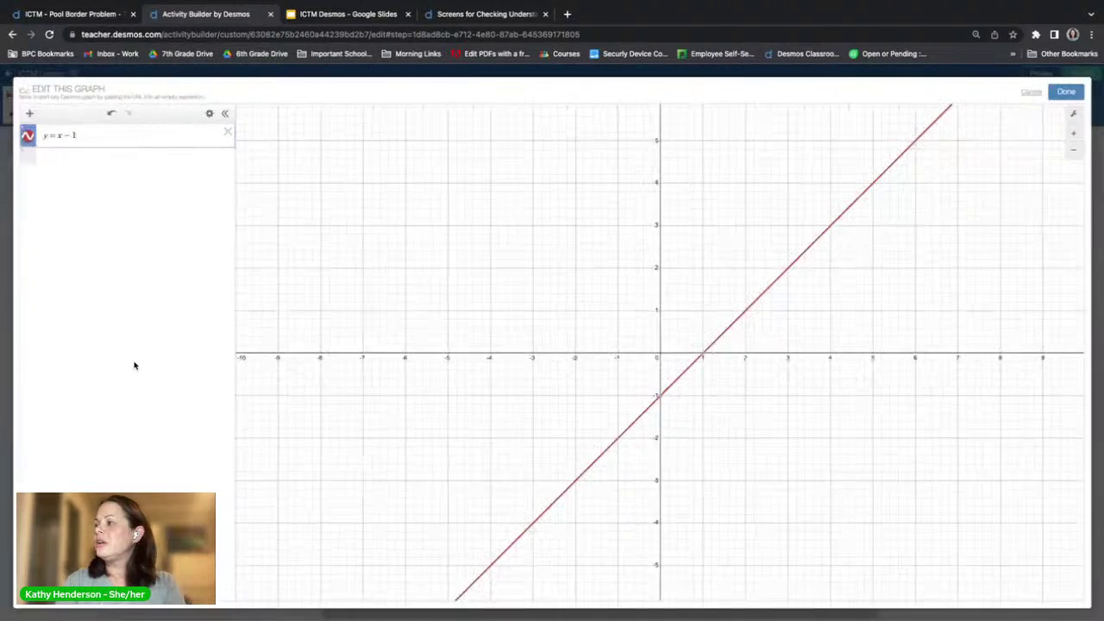
left_click(1060, 92)
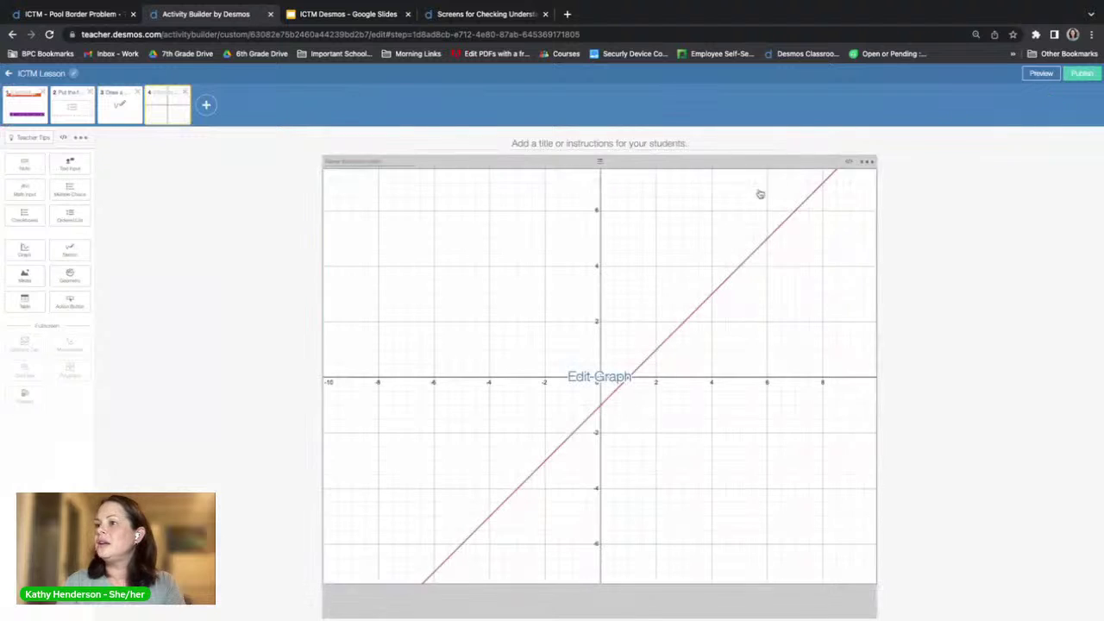
left_click(1041, 74)
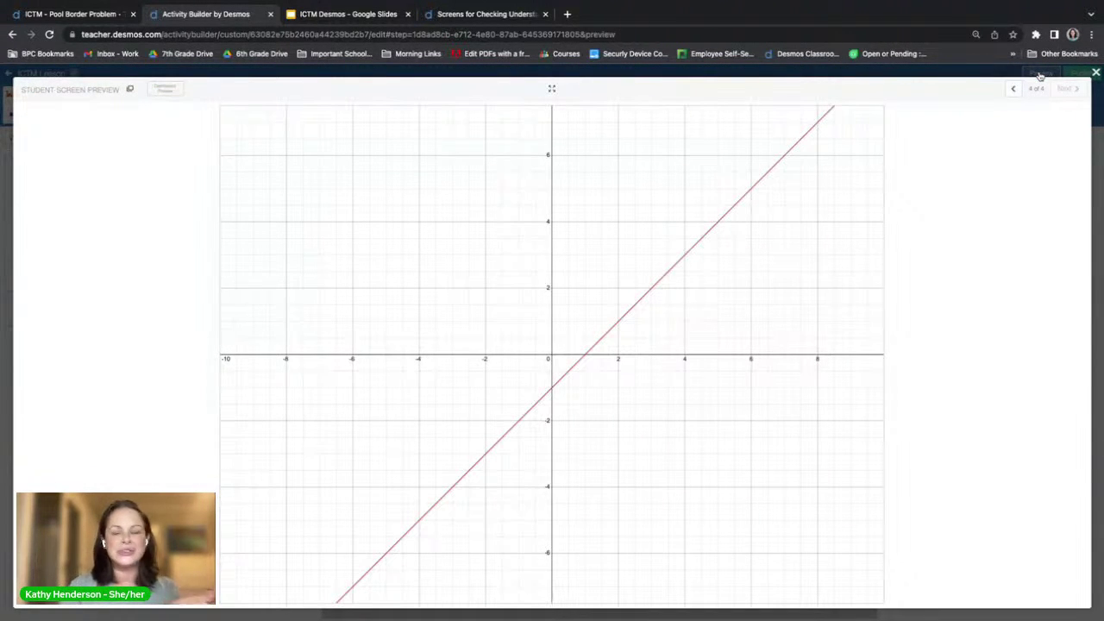
left_click(1093, 75)
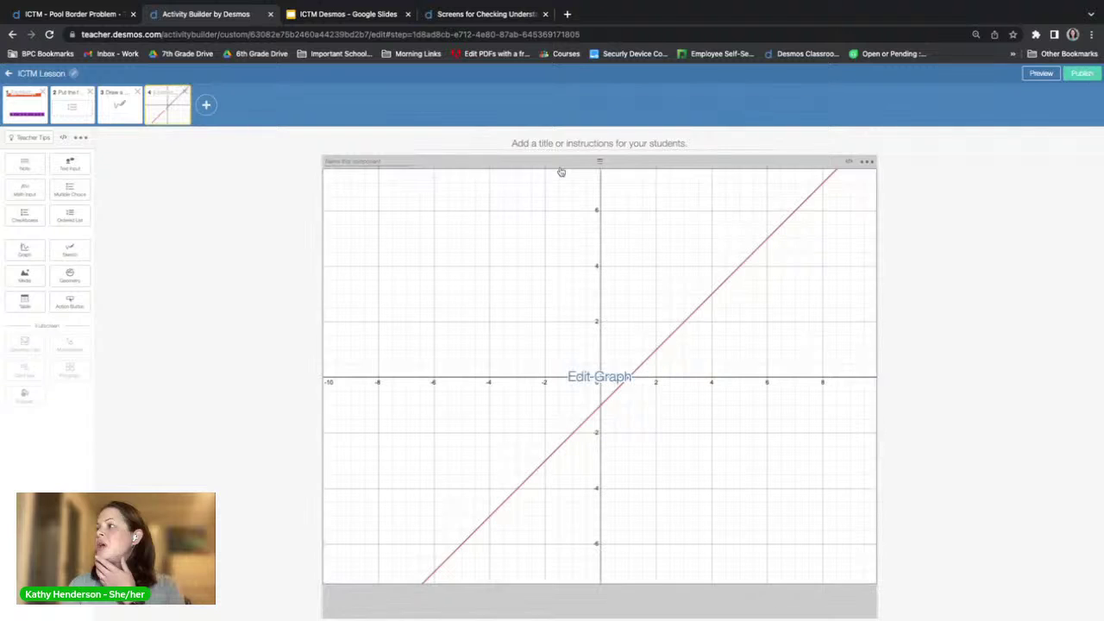
- Title the graph screen "What is the slope of this line?" and preview it as a student
left_click(569, 142)
type("What is t")
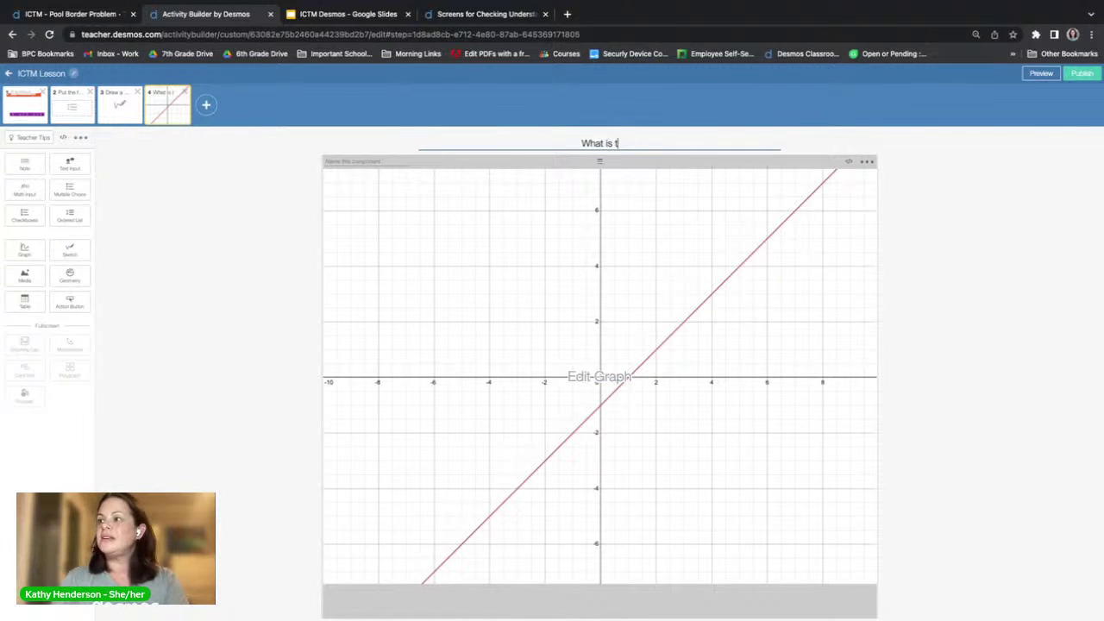
type("he slope of thi")
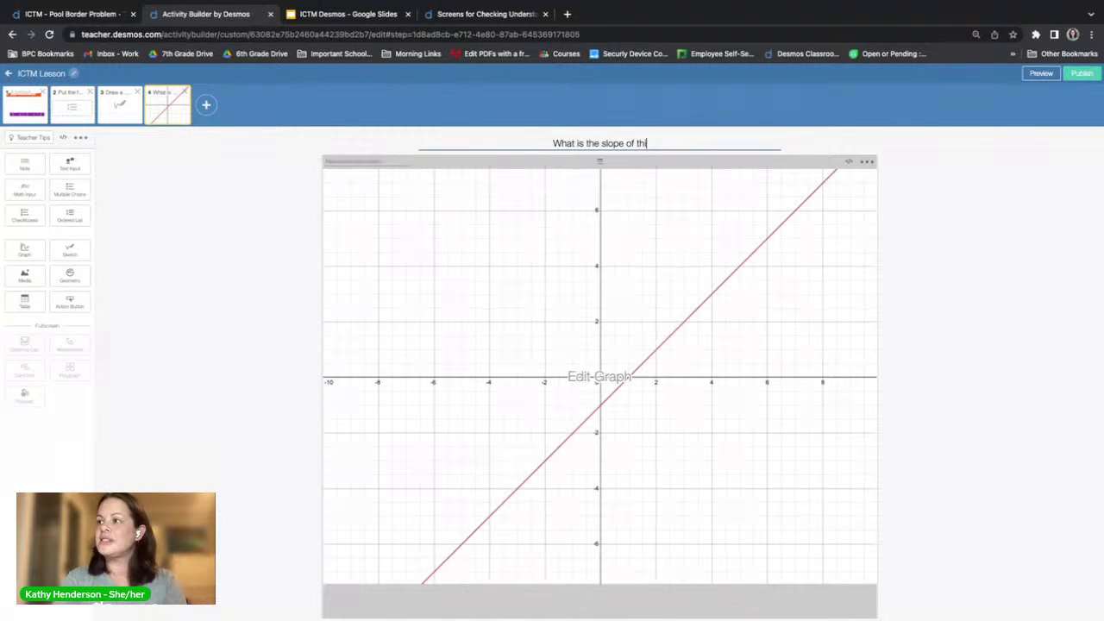
type("s line?")
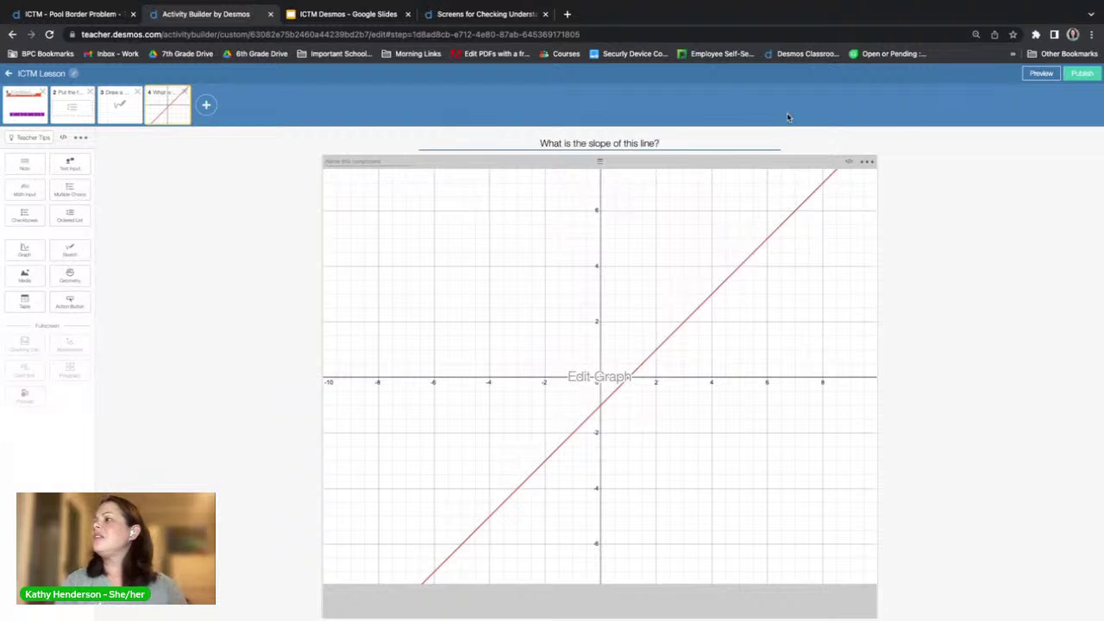
left_click(1040, 74)
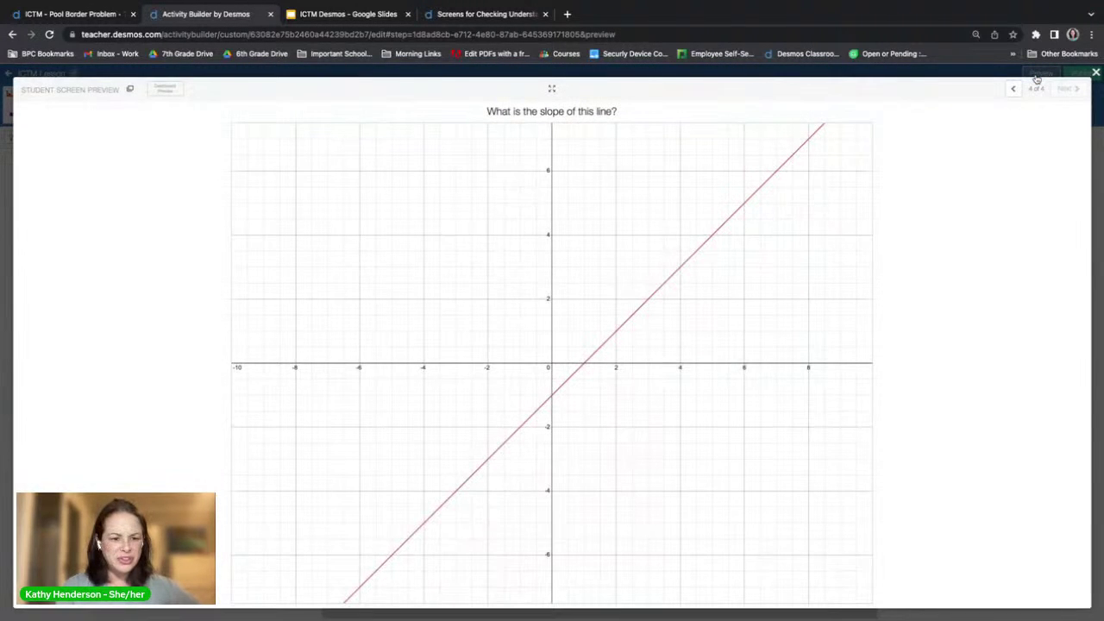